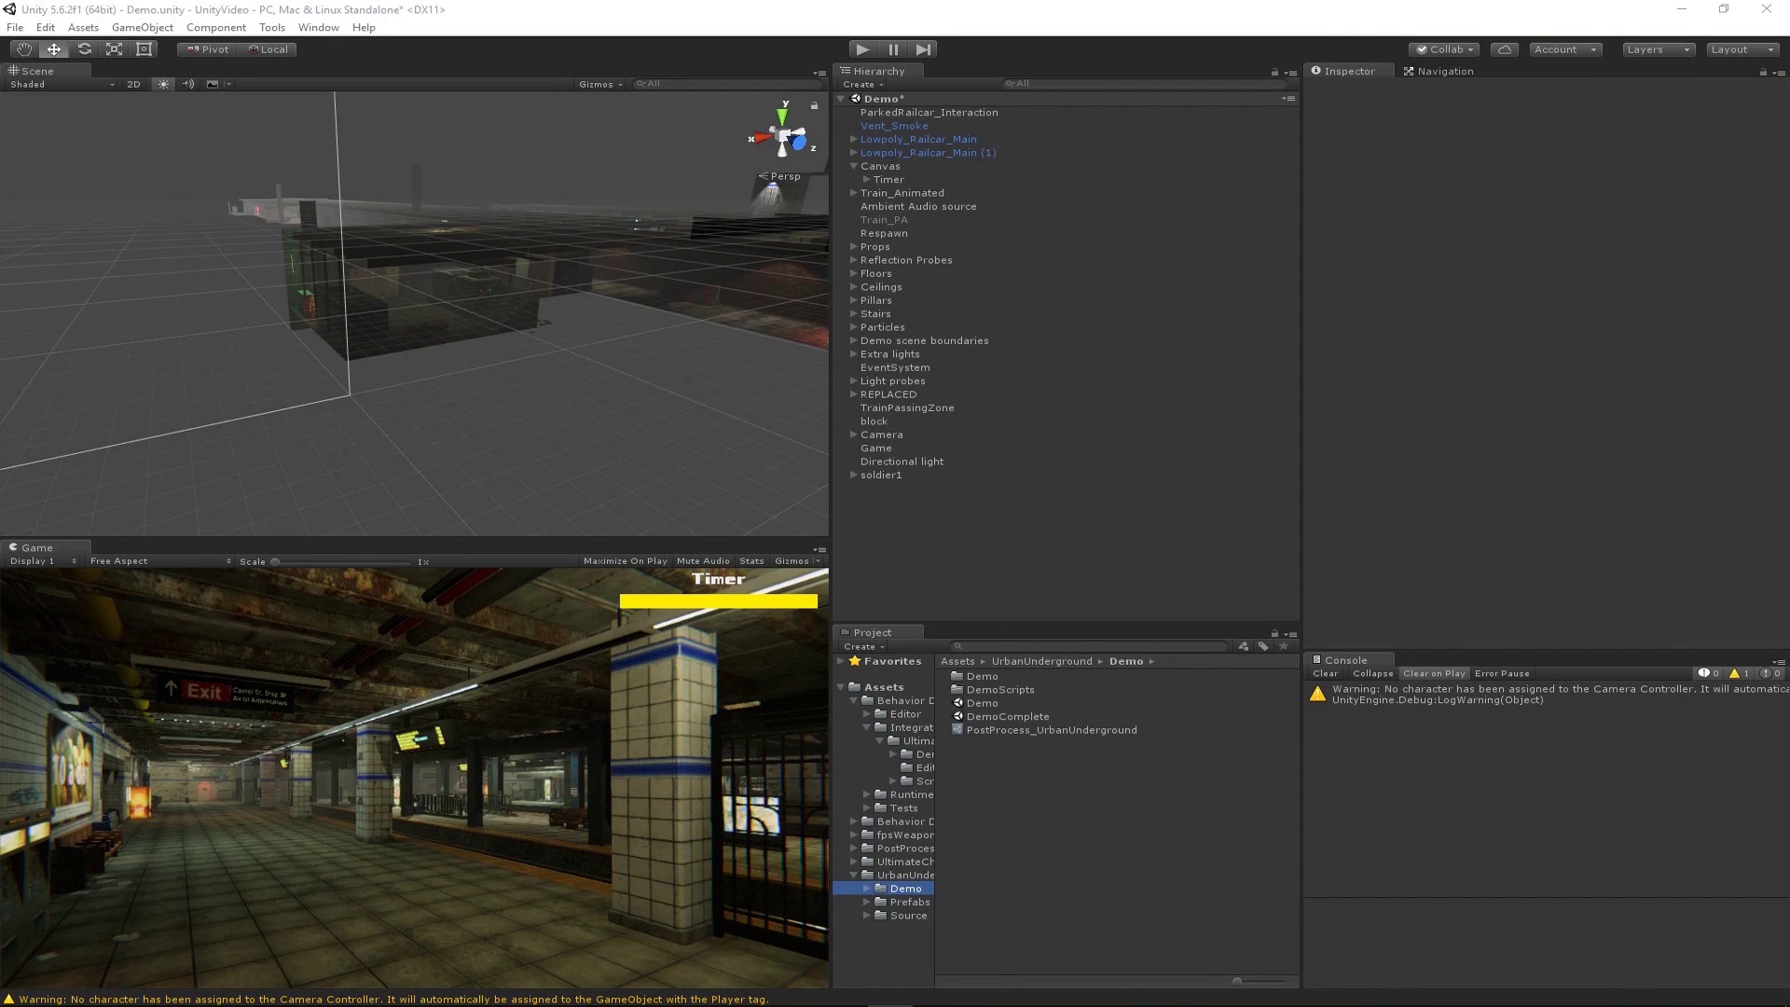
Search the project assets for 'mini' and add arms@minigun to the Demo scene.
{"action": "left_click", "coordinate": [1035, 645]}
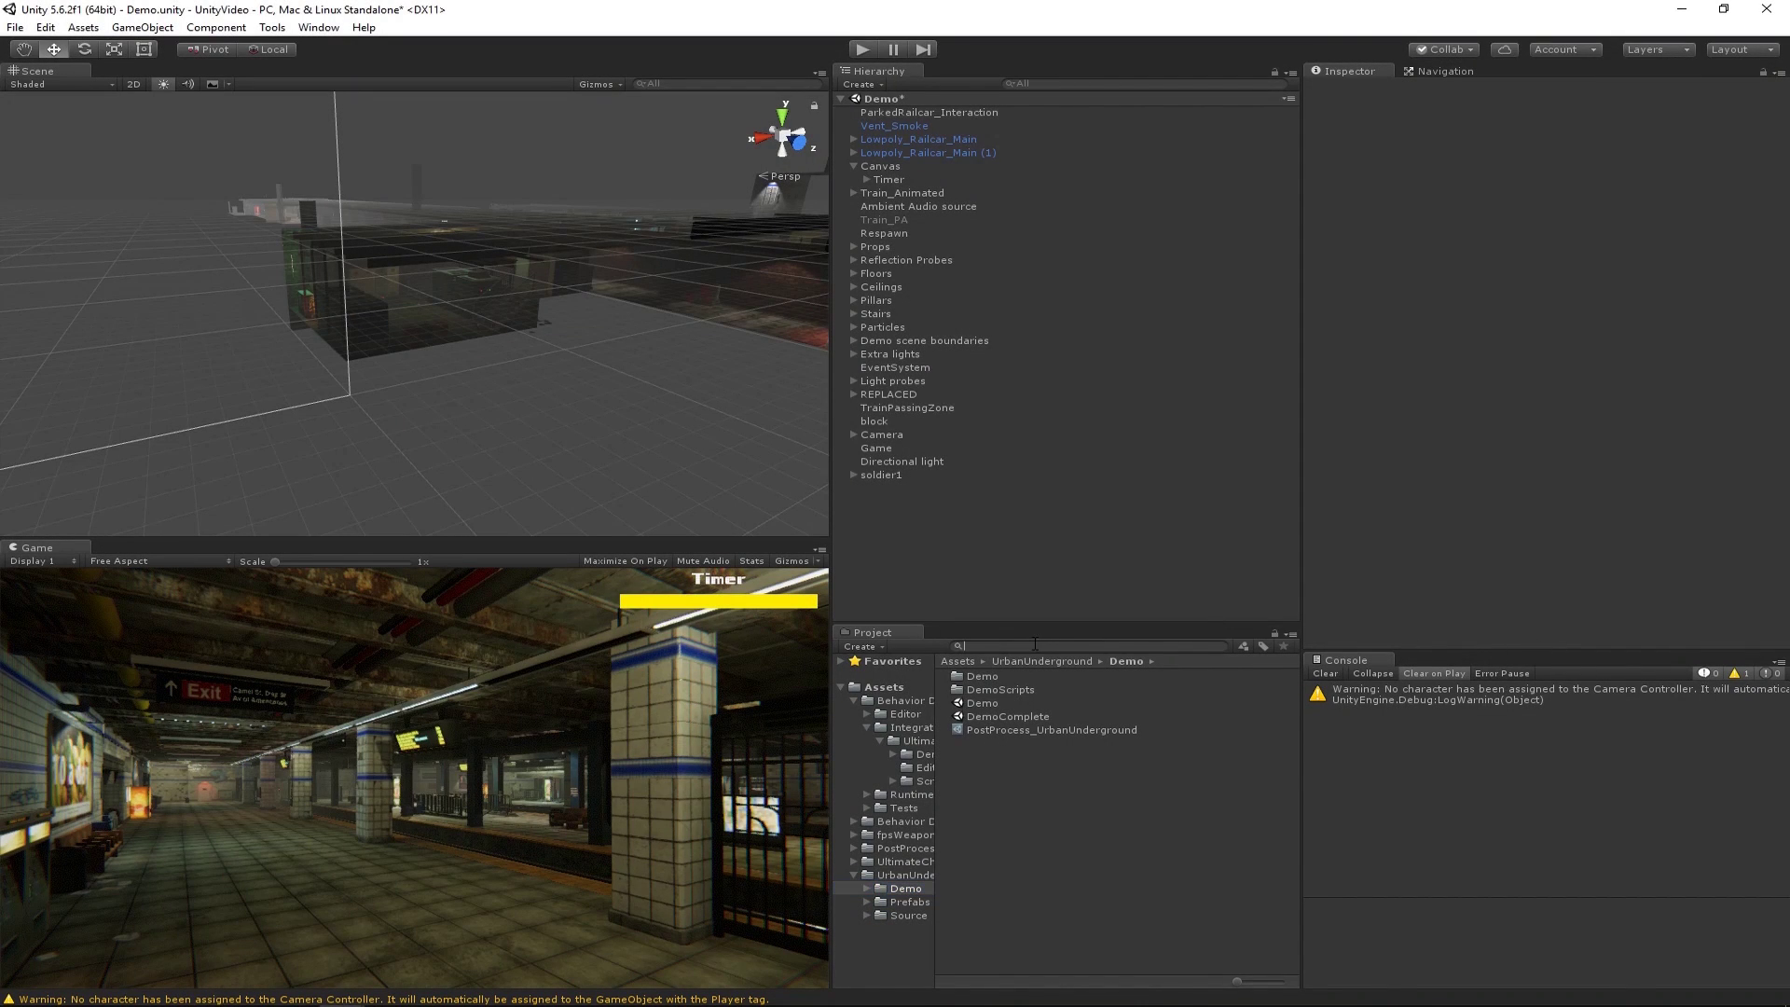
{"action": "type", "text": "mini"}
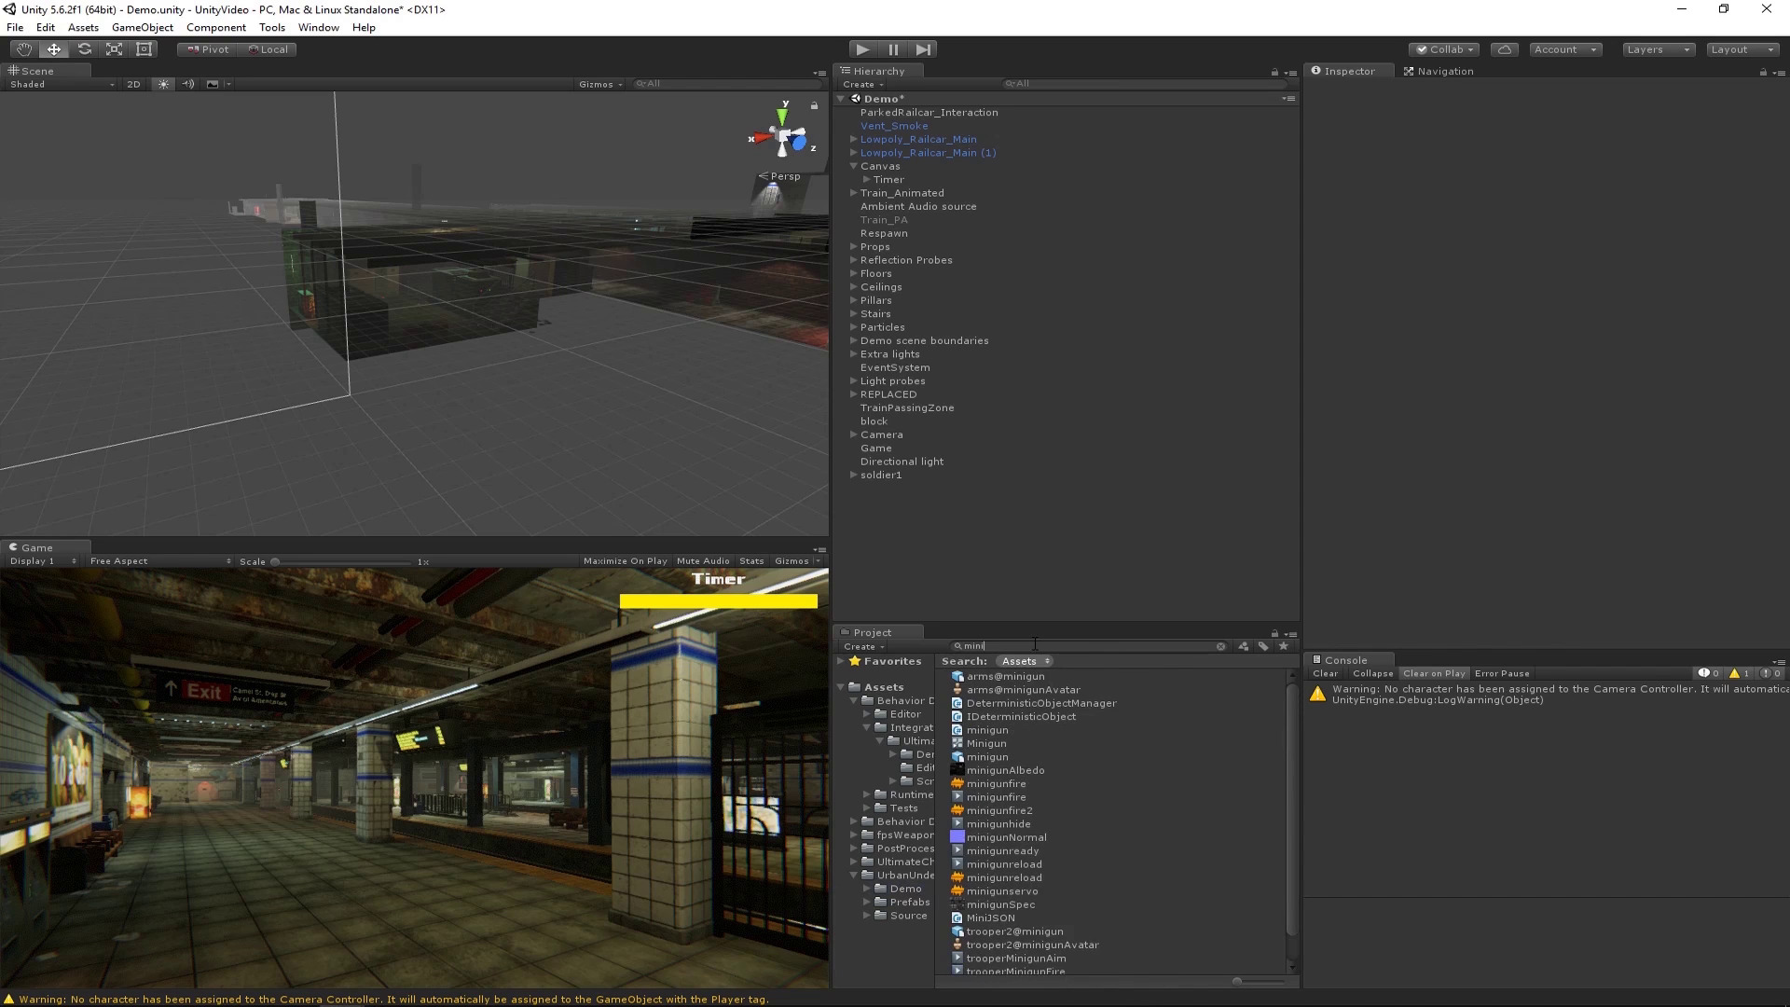
{"action": "left_click_drag", "start_coordinate": [1021, 679], "coordinate": [960, 540]}
Frame the arms@minigun model and orbit the Scene view to inspect it.
{"action": "key", "text": "f"}
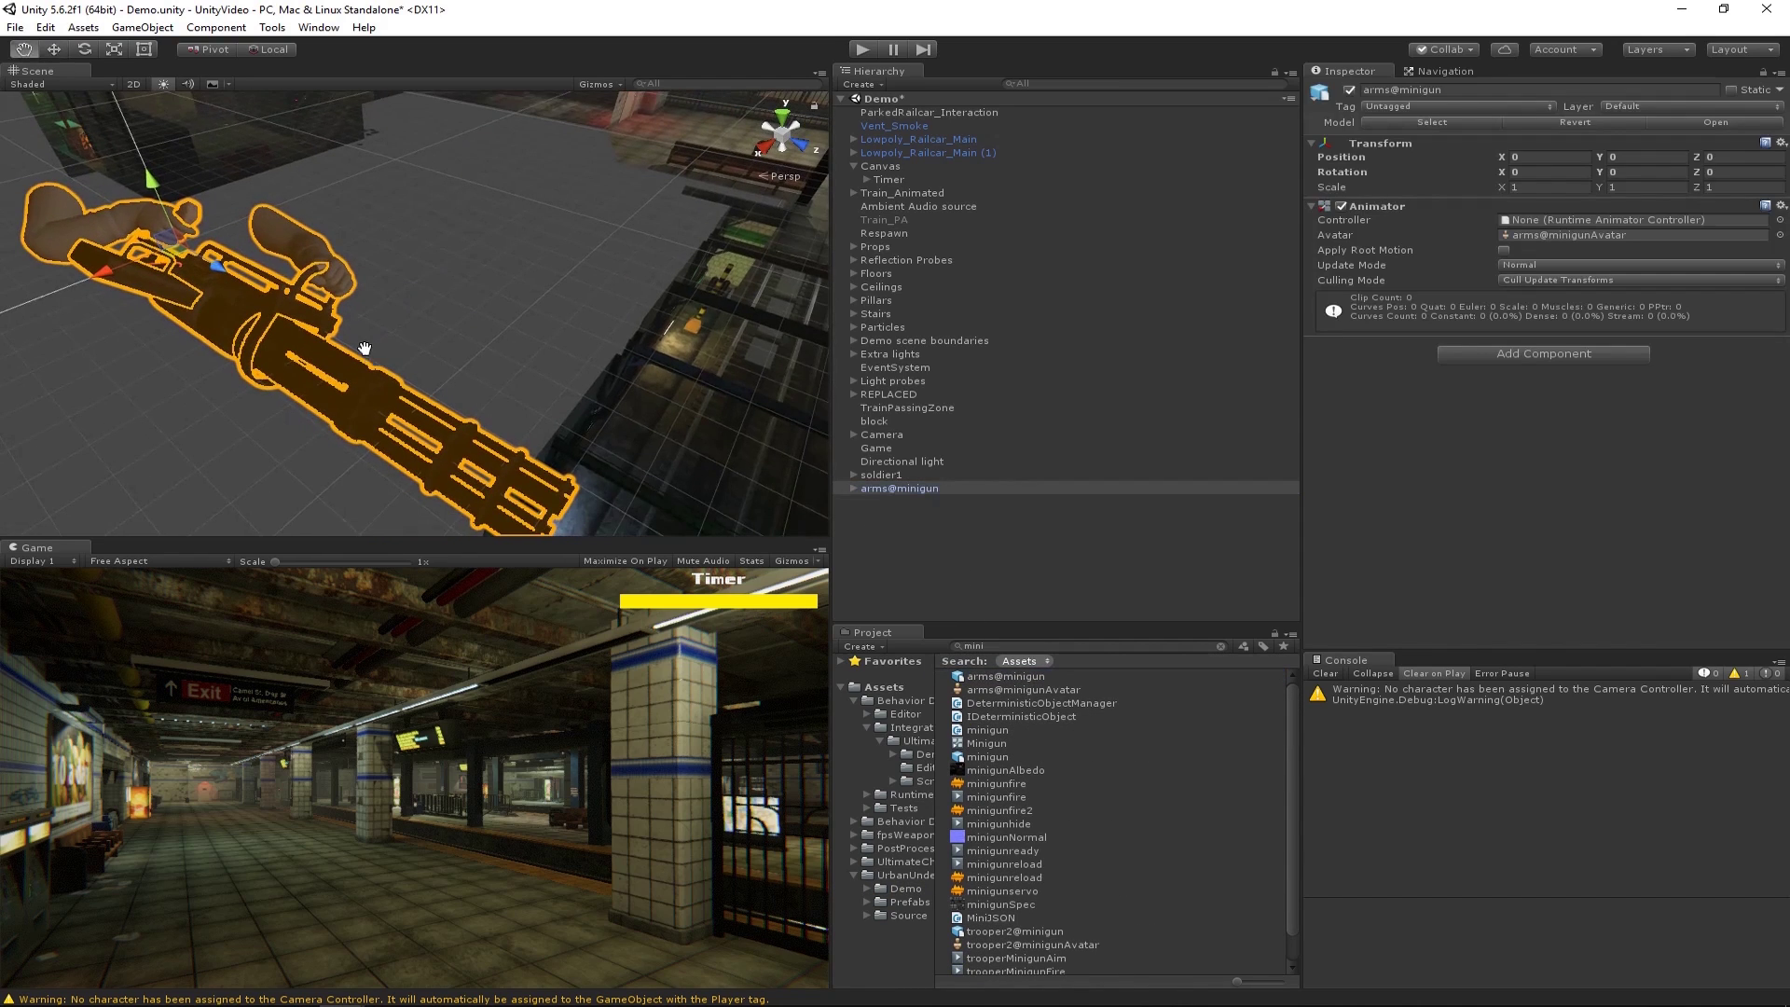
{"action": "left_click_drag", "start_coordinate": [494, 391], "coordinate": [422, 399], "text": "alt"}
{"action": "scroll", "coordinate": [422, 399], "scroll_direction": "up", "scroll_amount": 5}
{"action": "scroll", "coordinate": [199, 338], "scroll_direction": "down", "scroll_amount": 4}
{"action": "left_click_drag", "start_coordinate": [198, 339], "coordinate": [416, 387], "text": "alt"}
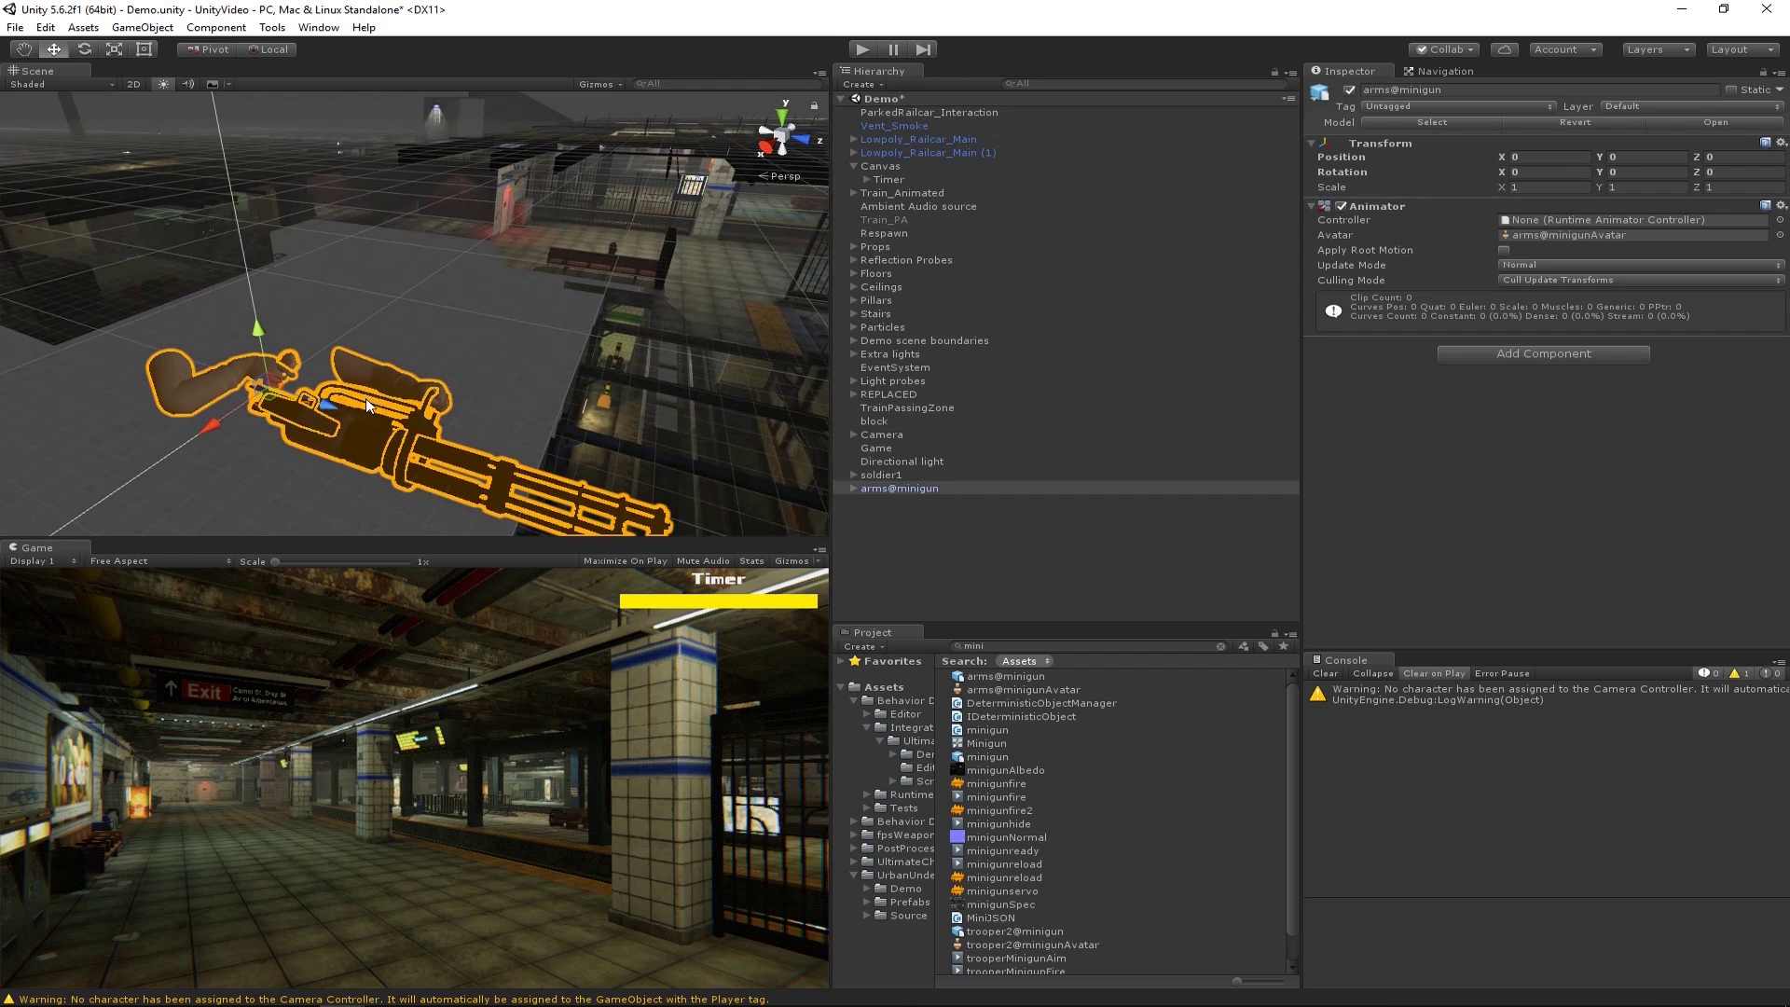
{"action": "left_click_drag", "start_coordinate": [632, 449], "coordinate": [239, 339], "text": "alt"}
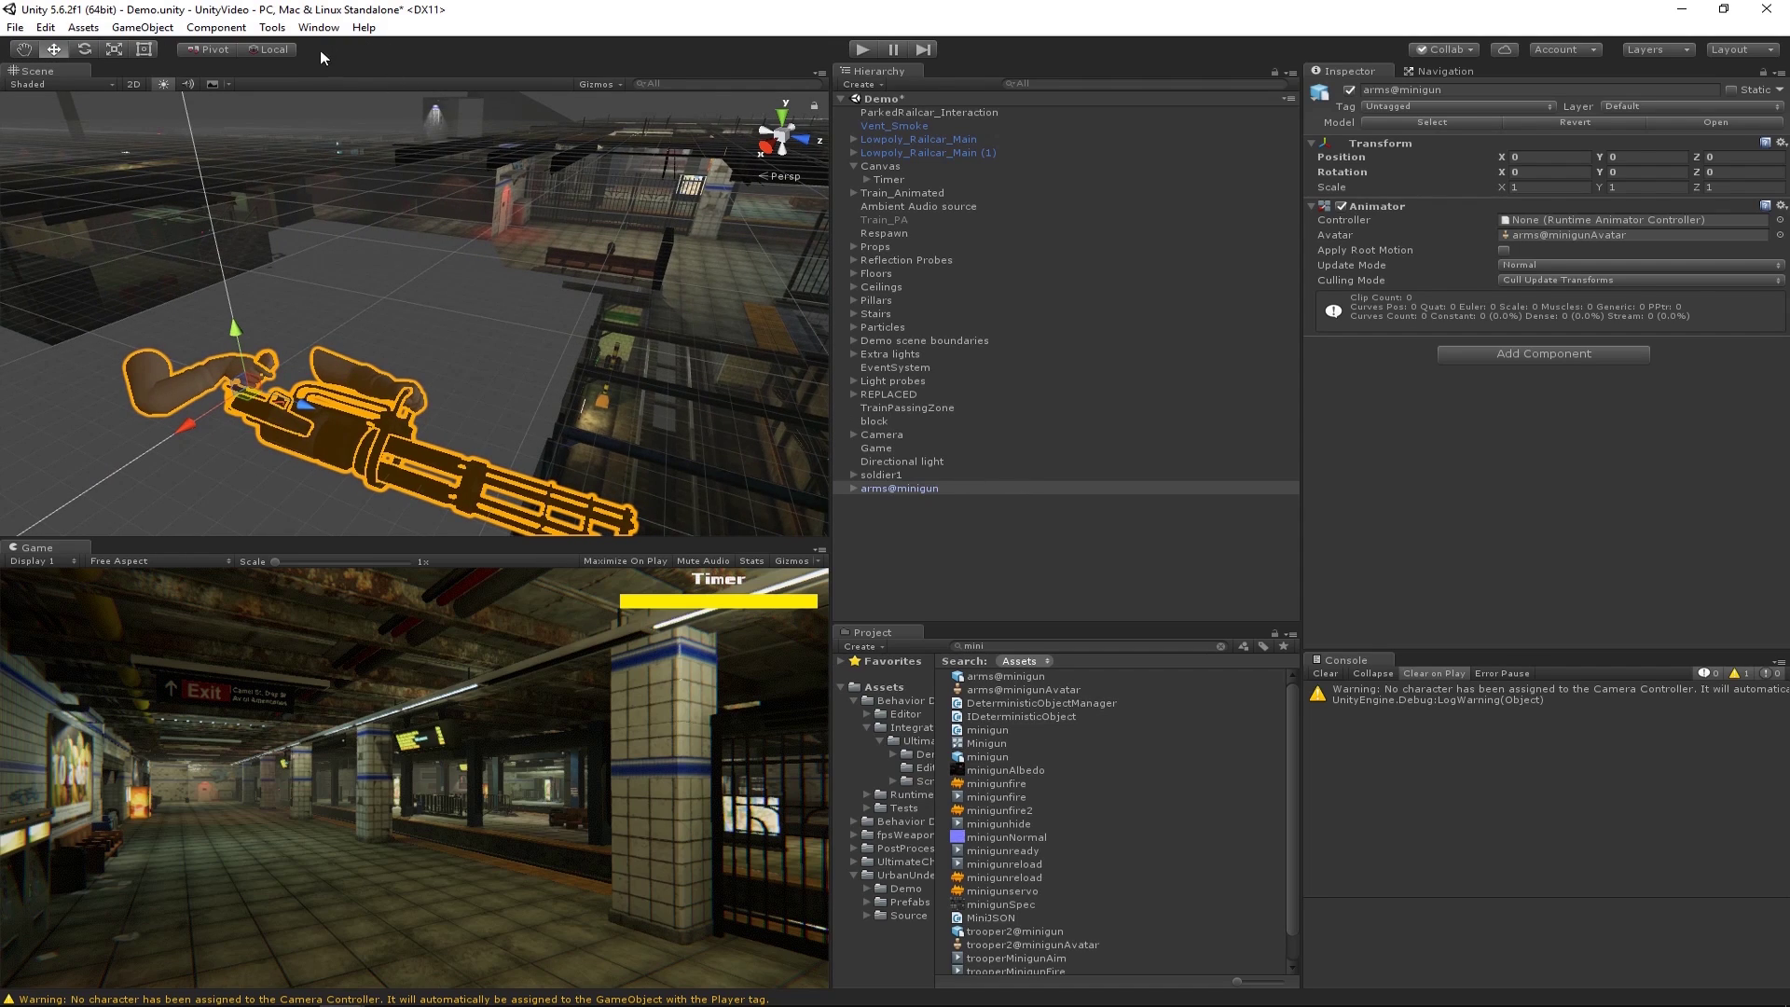
Open the Opsive Item Type Manager in the Character Manager window.
{"action": "left_click", "coordinate": [272, 27]}
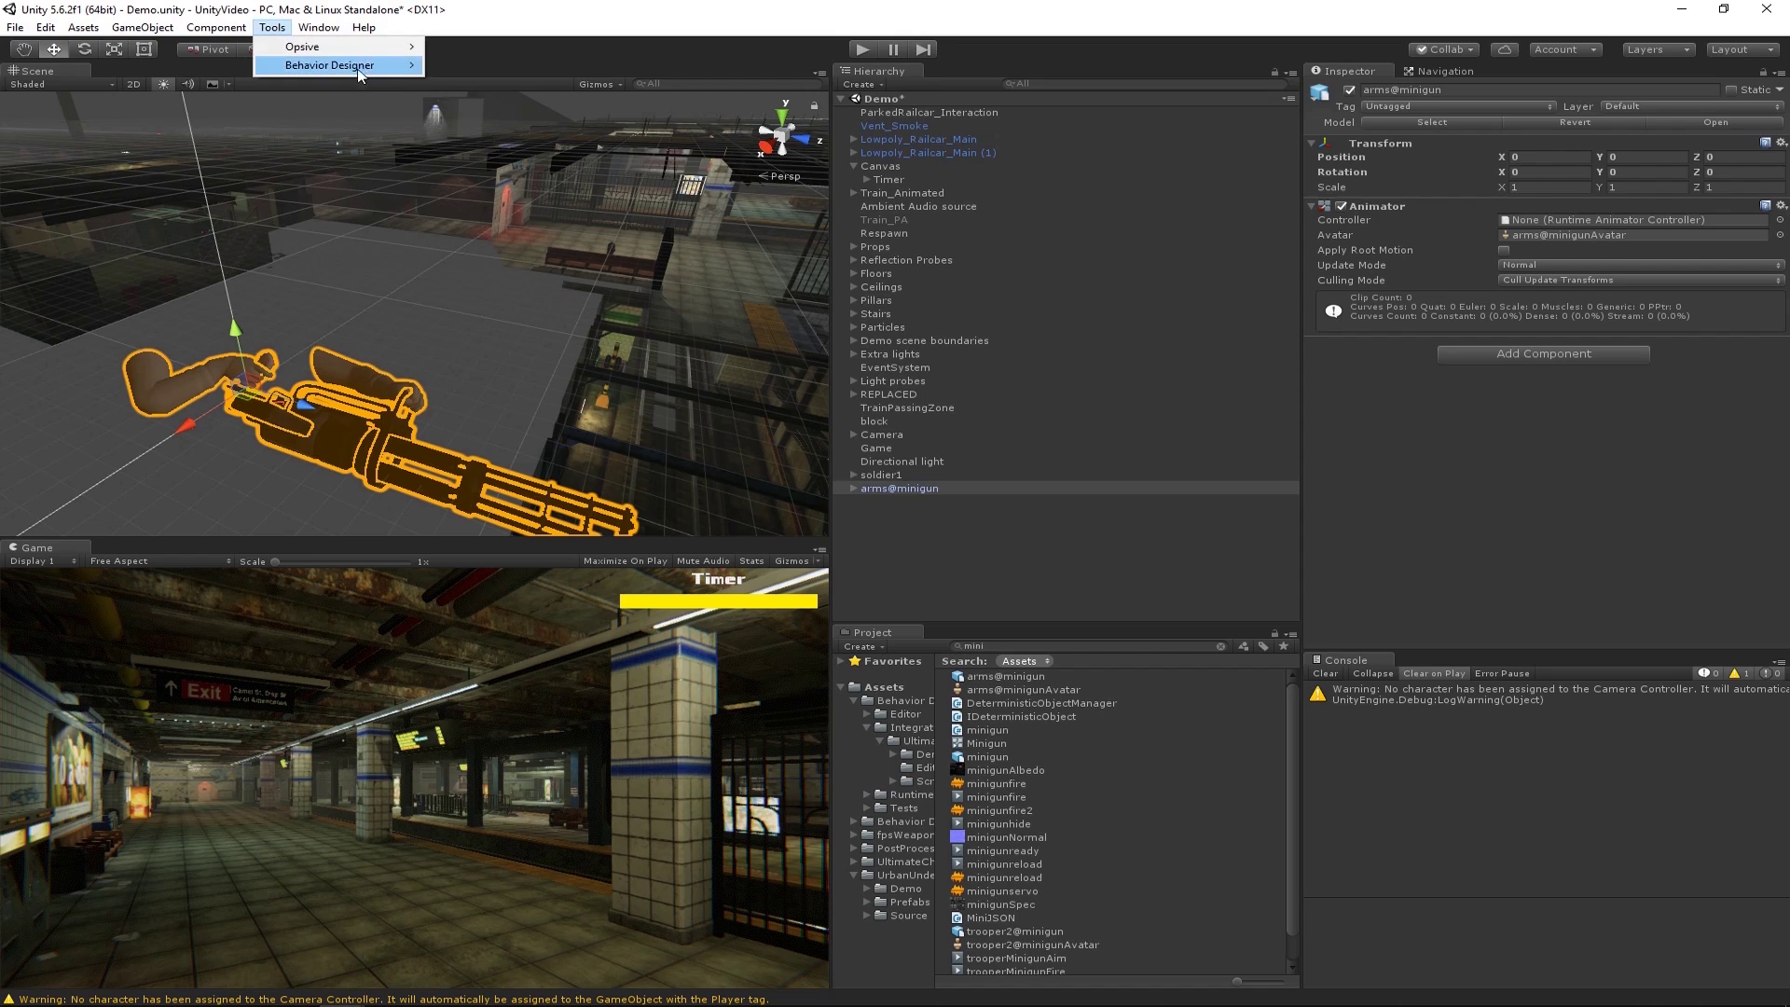
{"action": "mouse_move", "coordinate": [364, 53]}
{"action": "mouse_move", "coordinate": [550, 47]}
{"action": "left_click", "coordinate": [736, 90]}
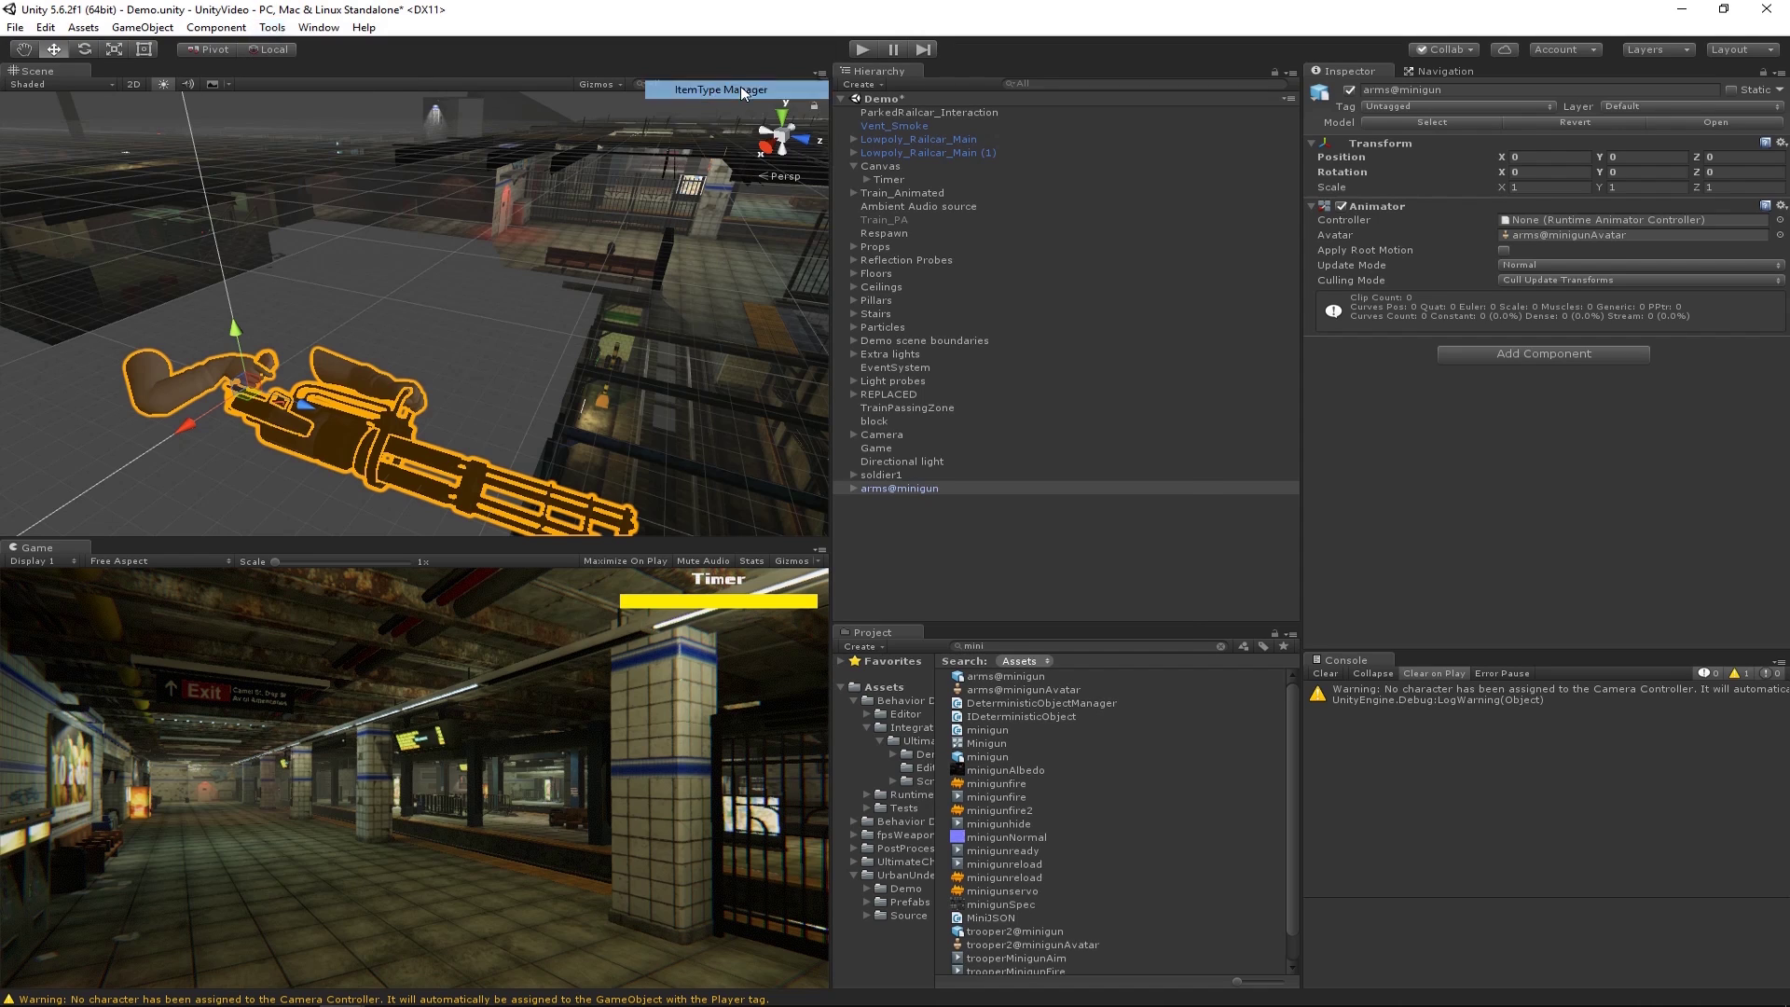
{"action": "left_click_drag", "start_coordinate": [802, 328], "coordinate": [780, 360]}
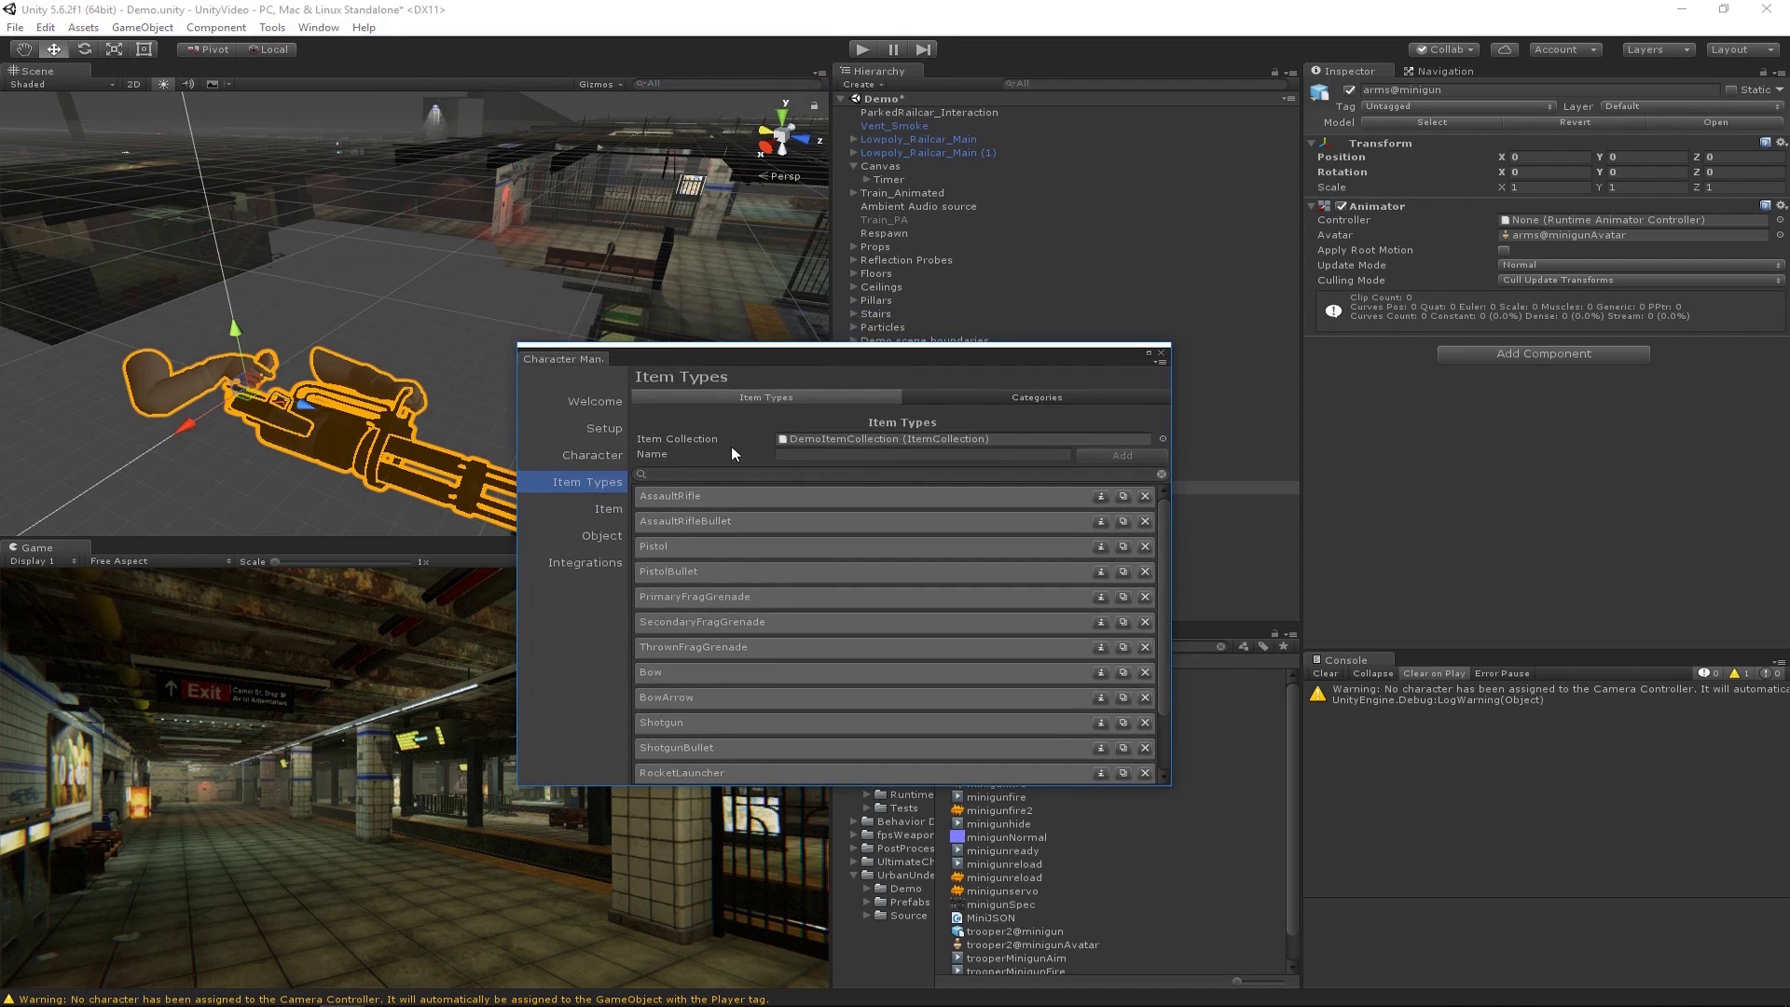
Add the MiniGun and MiniGunBullet item types to the collection.
{"action": "left_click", "coordinate": [829, 454]}
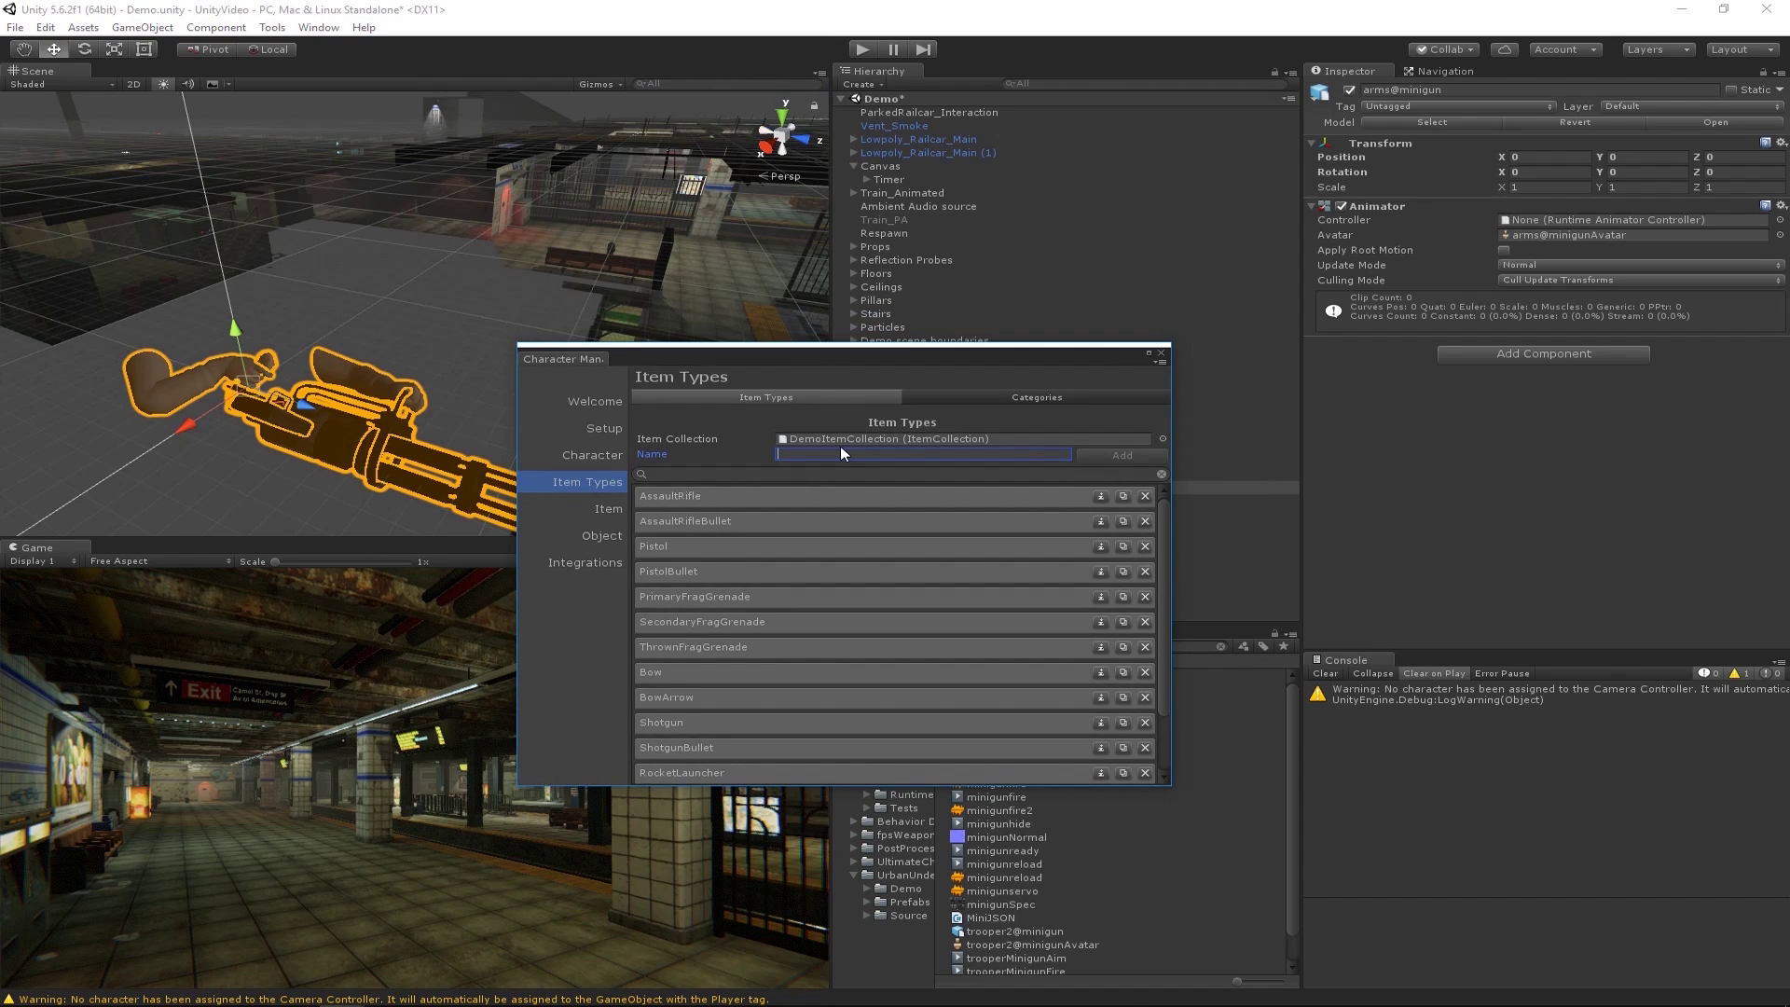
{"action": "type", "text": "MiniGun"}
{"action": "left_click", "coordinate": [1093, 458]}
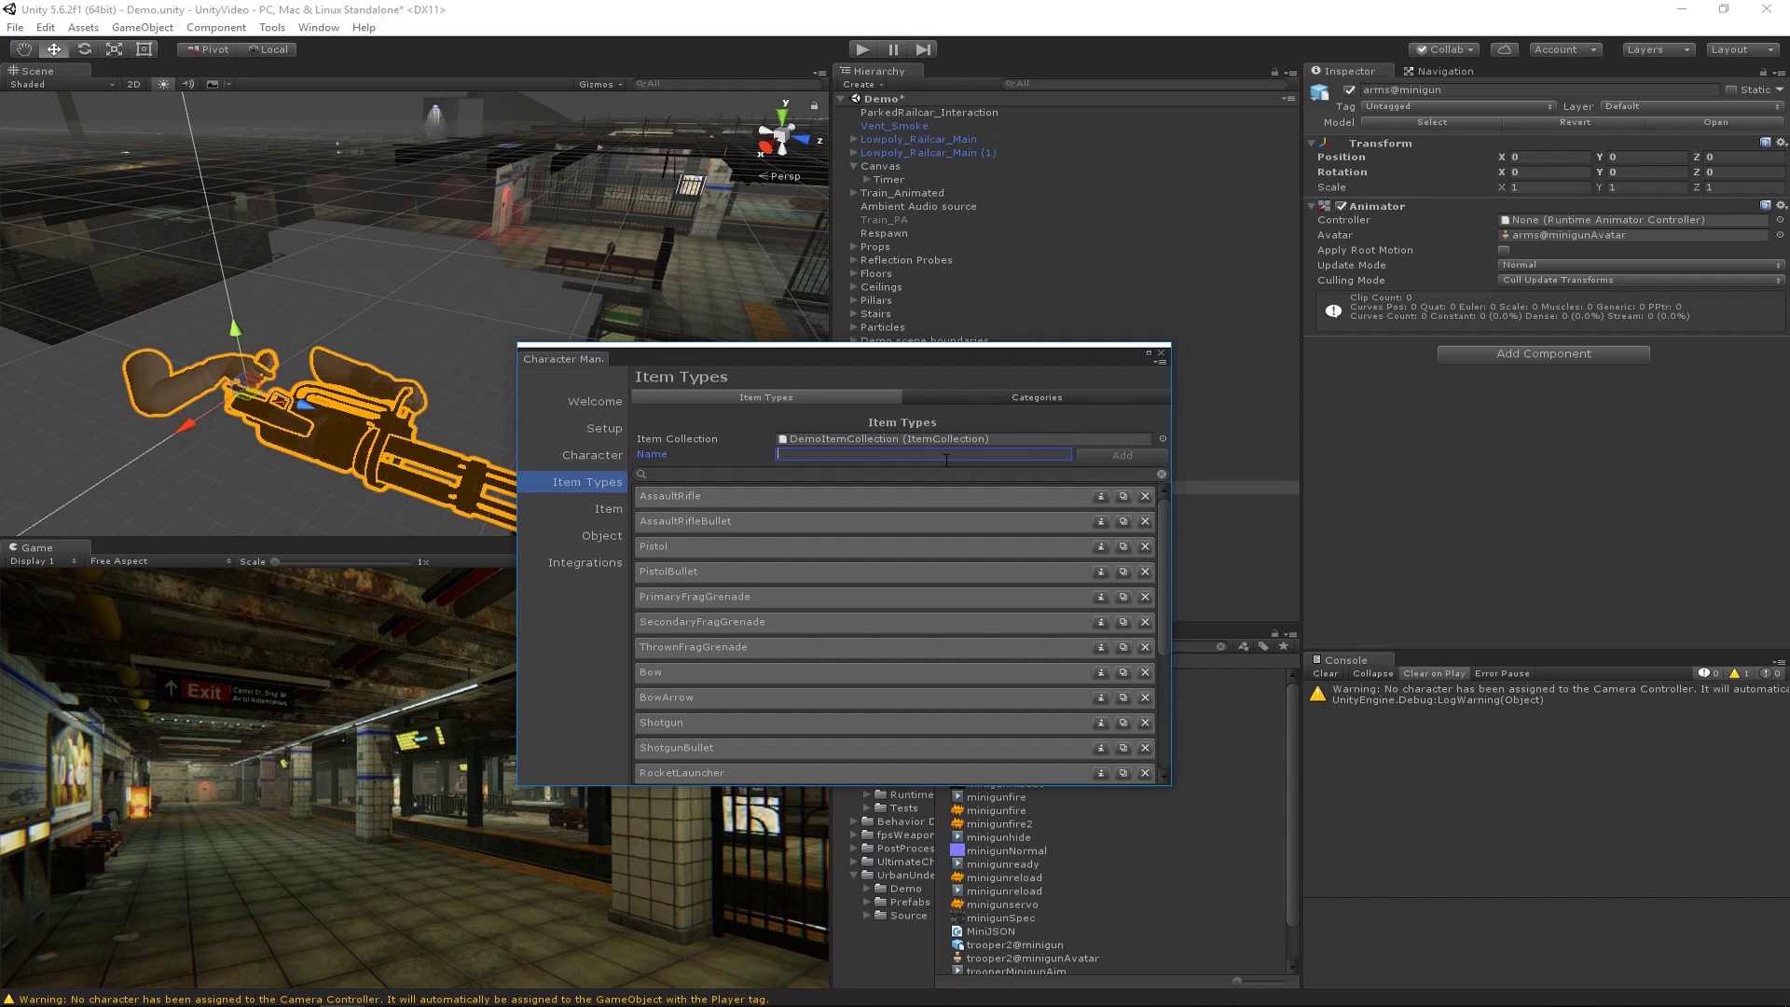
{"action": "type", "text": "MiniGunBullet"}
{"action": "key", "text": "Return"}
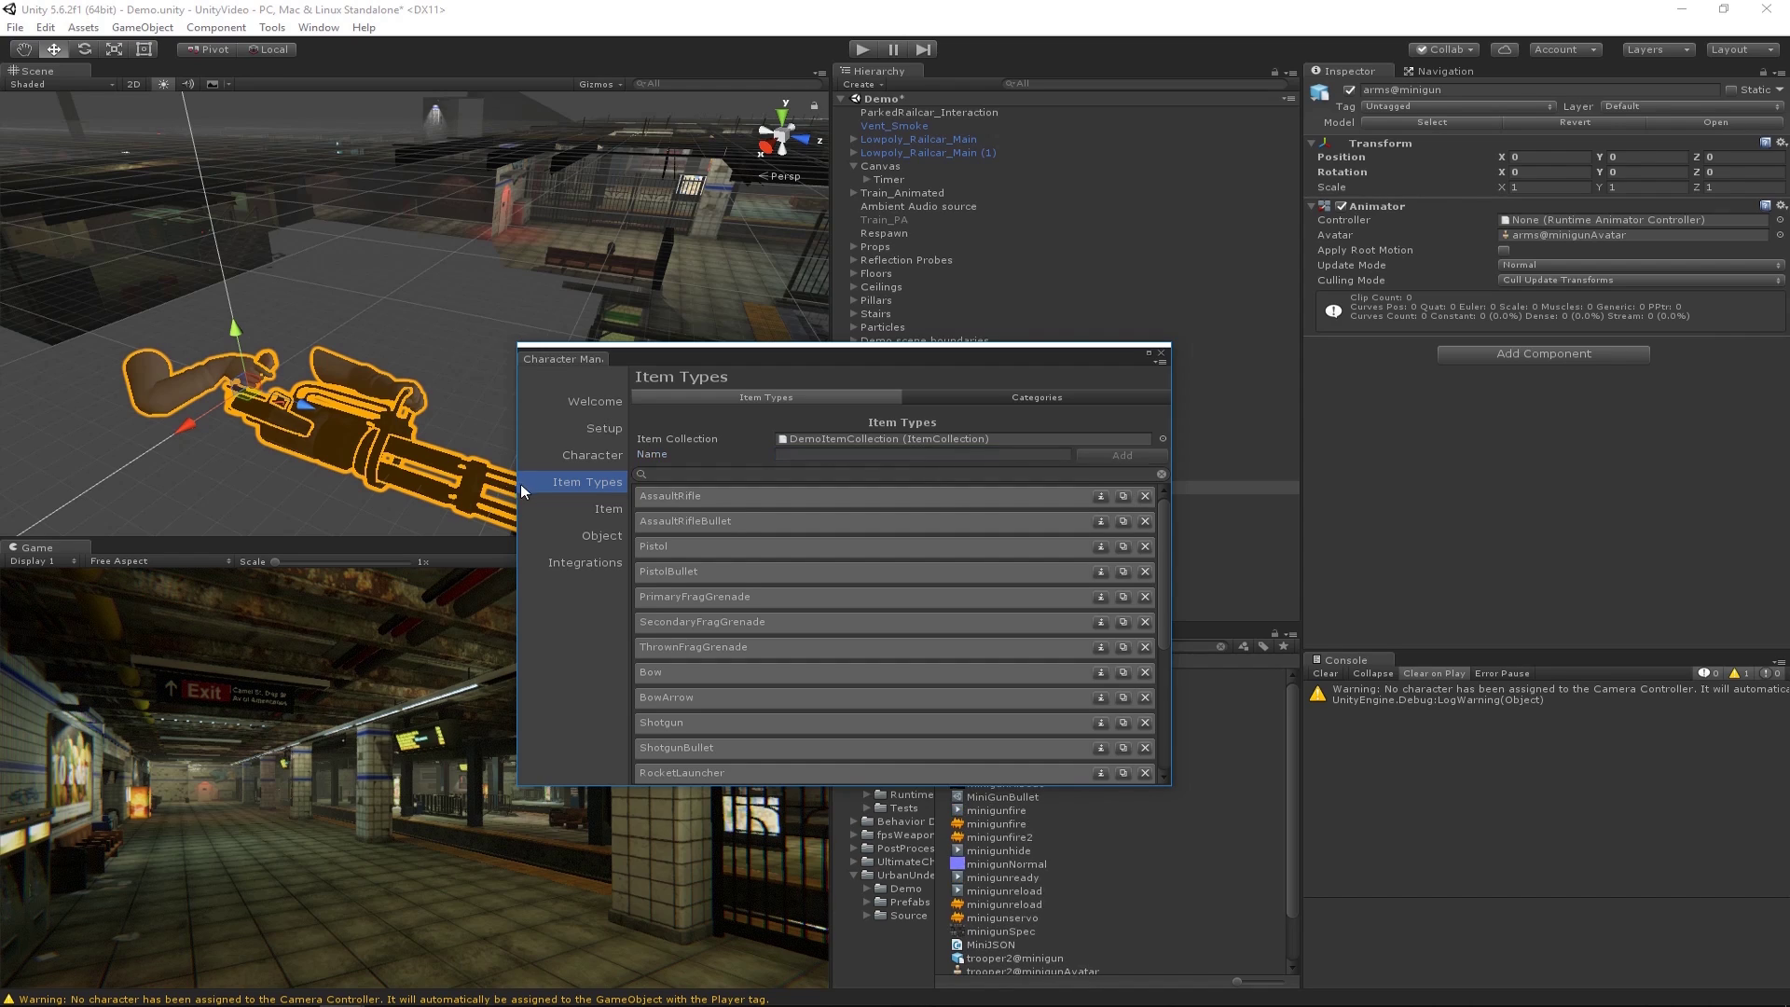
Start a new item named MiniGun with the MiniGun item type.
{"action": "left_click", "coordinate": [594, 511]}
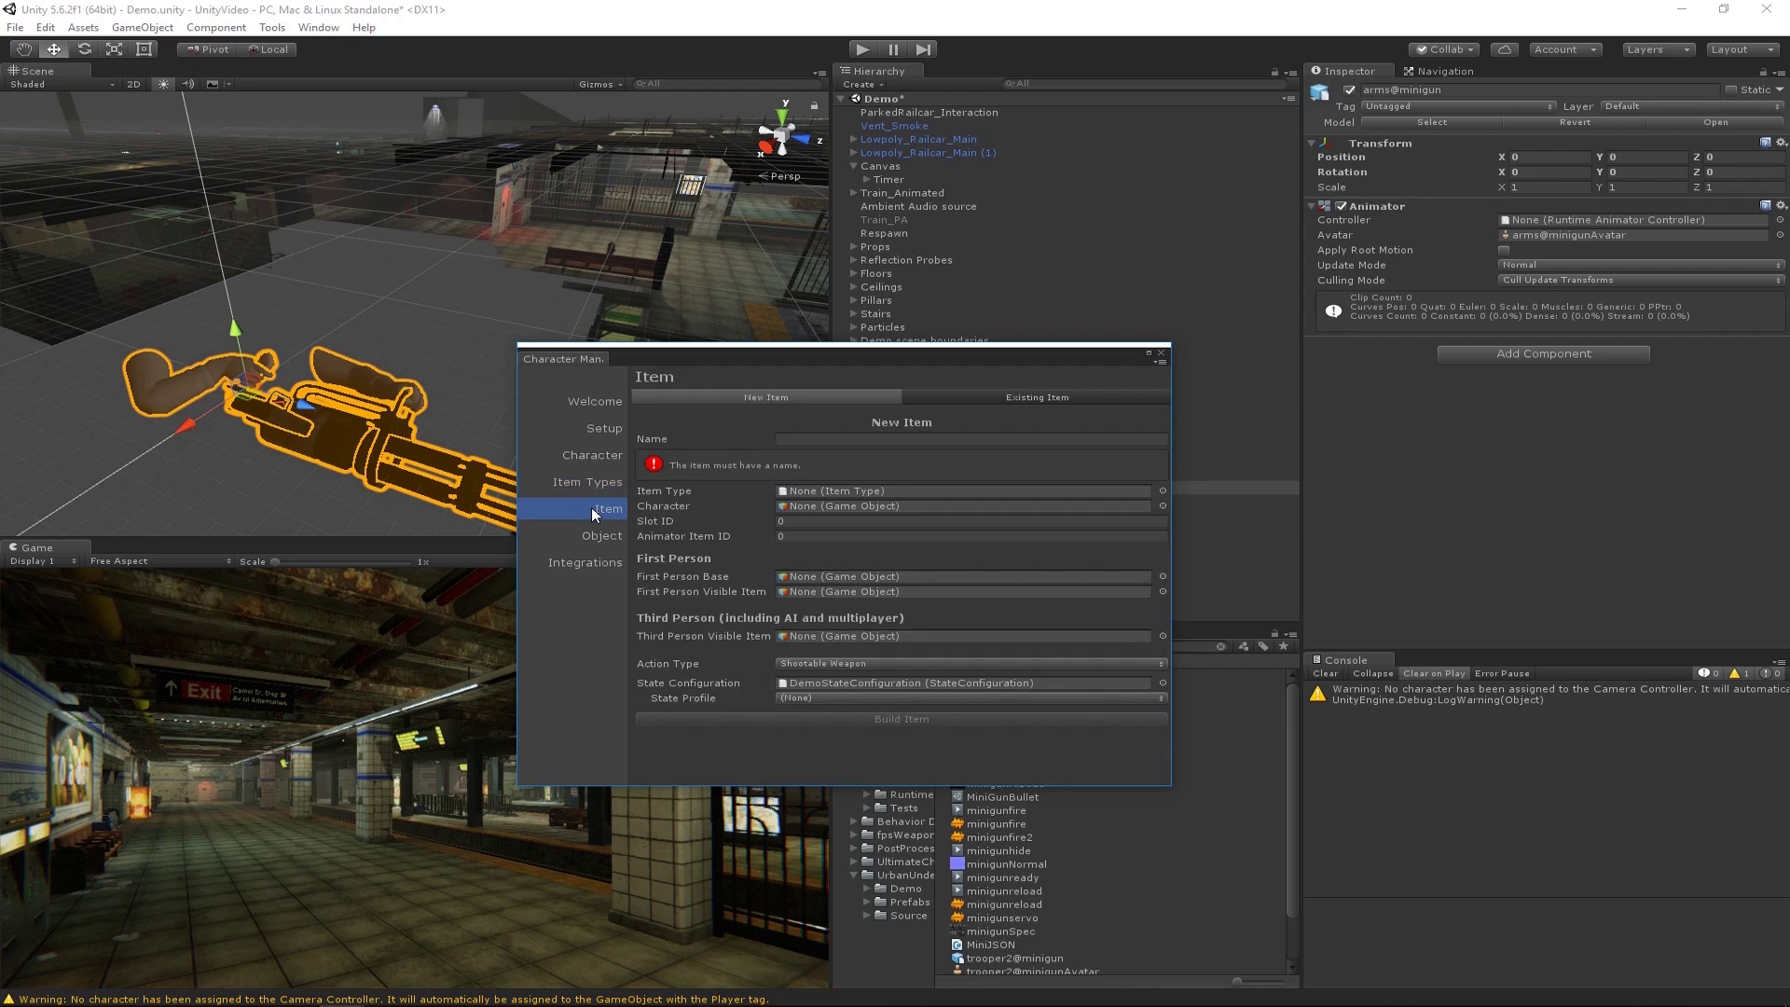
{"action": "left_click", "coordinate": [835, 438]}
{"action": "type", "text": "Mini"}
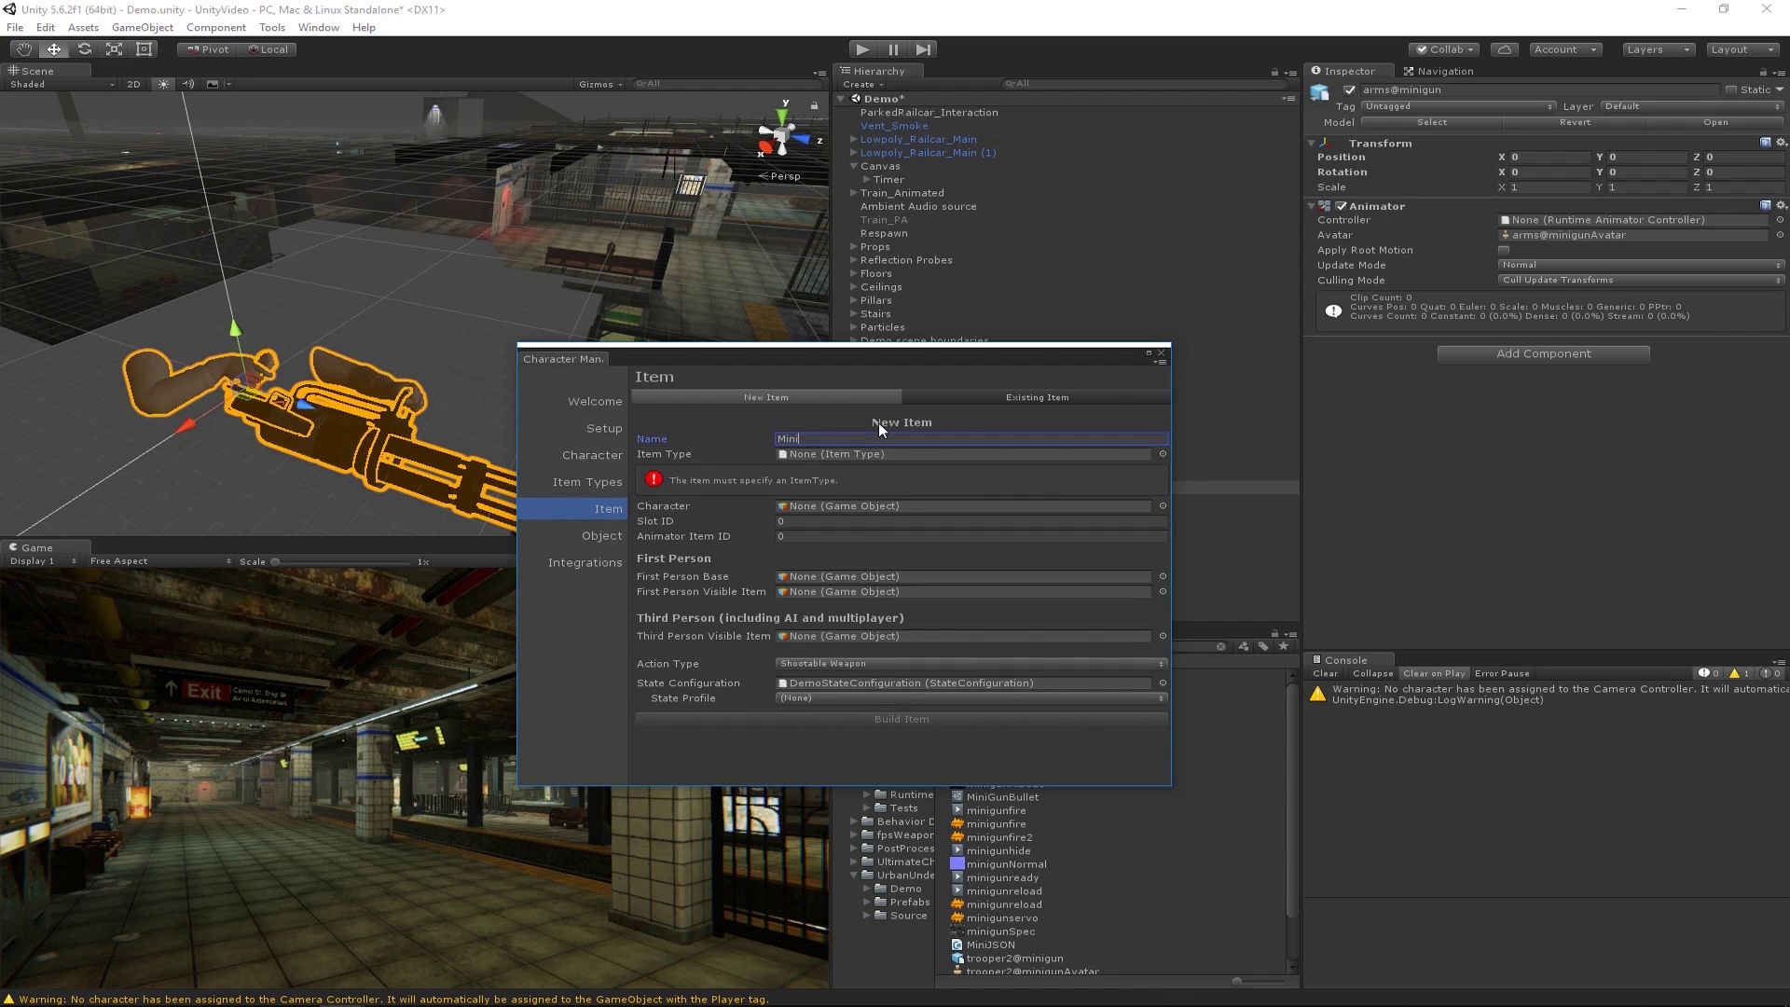
{"action": "type", "text": "Gun"}
{"action": "left_click", "coordinate": [1161, 454]}
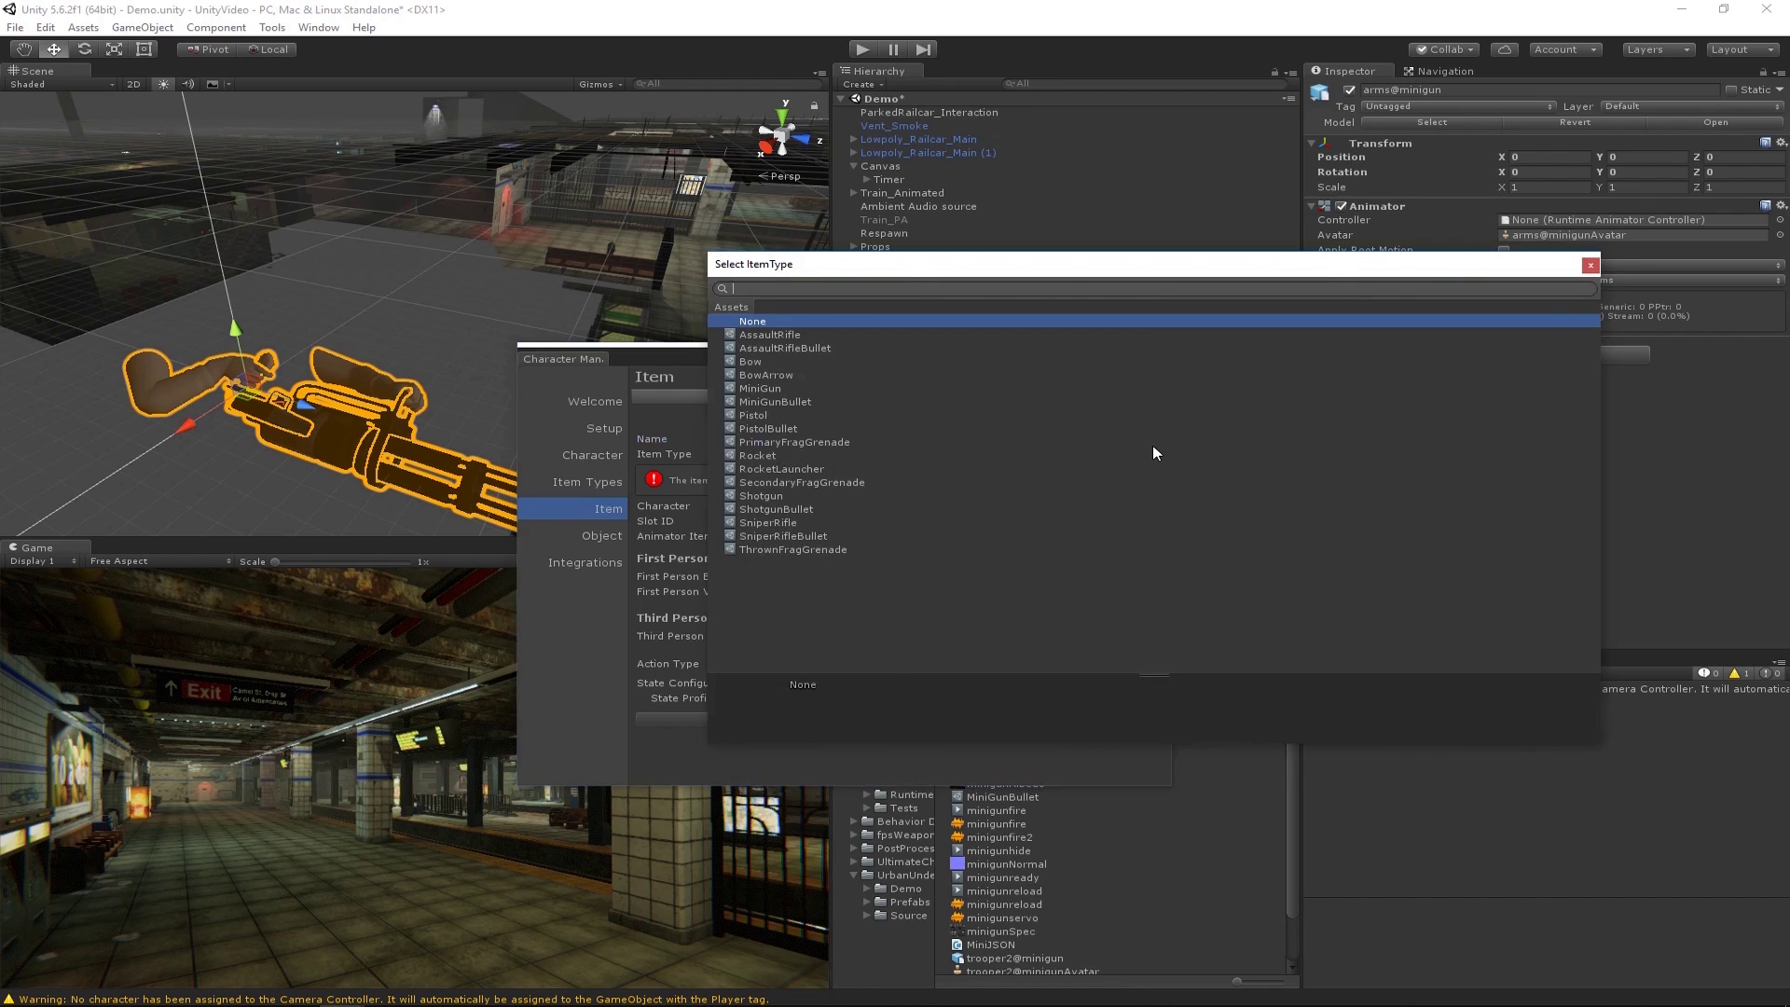
{"action": "type", "text": "itm"}
{"action": "key", "text": "BackSpace"}
{"action": "key", "text": "BackSpace"}
{"action": "key", "text": "BackSpace"}
{"action": "type", "text": "min"}
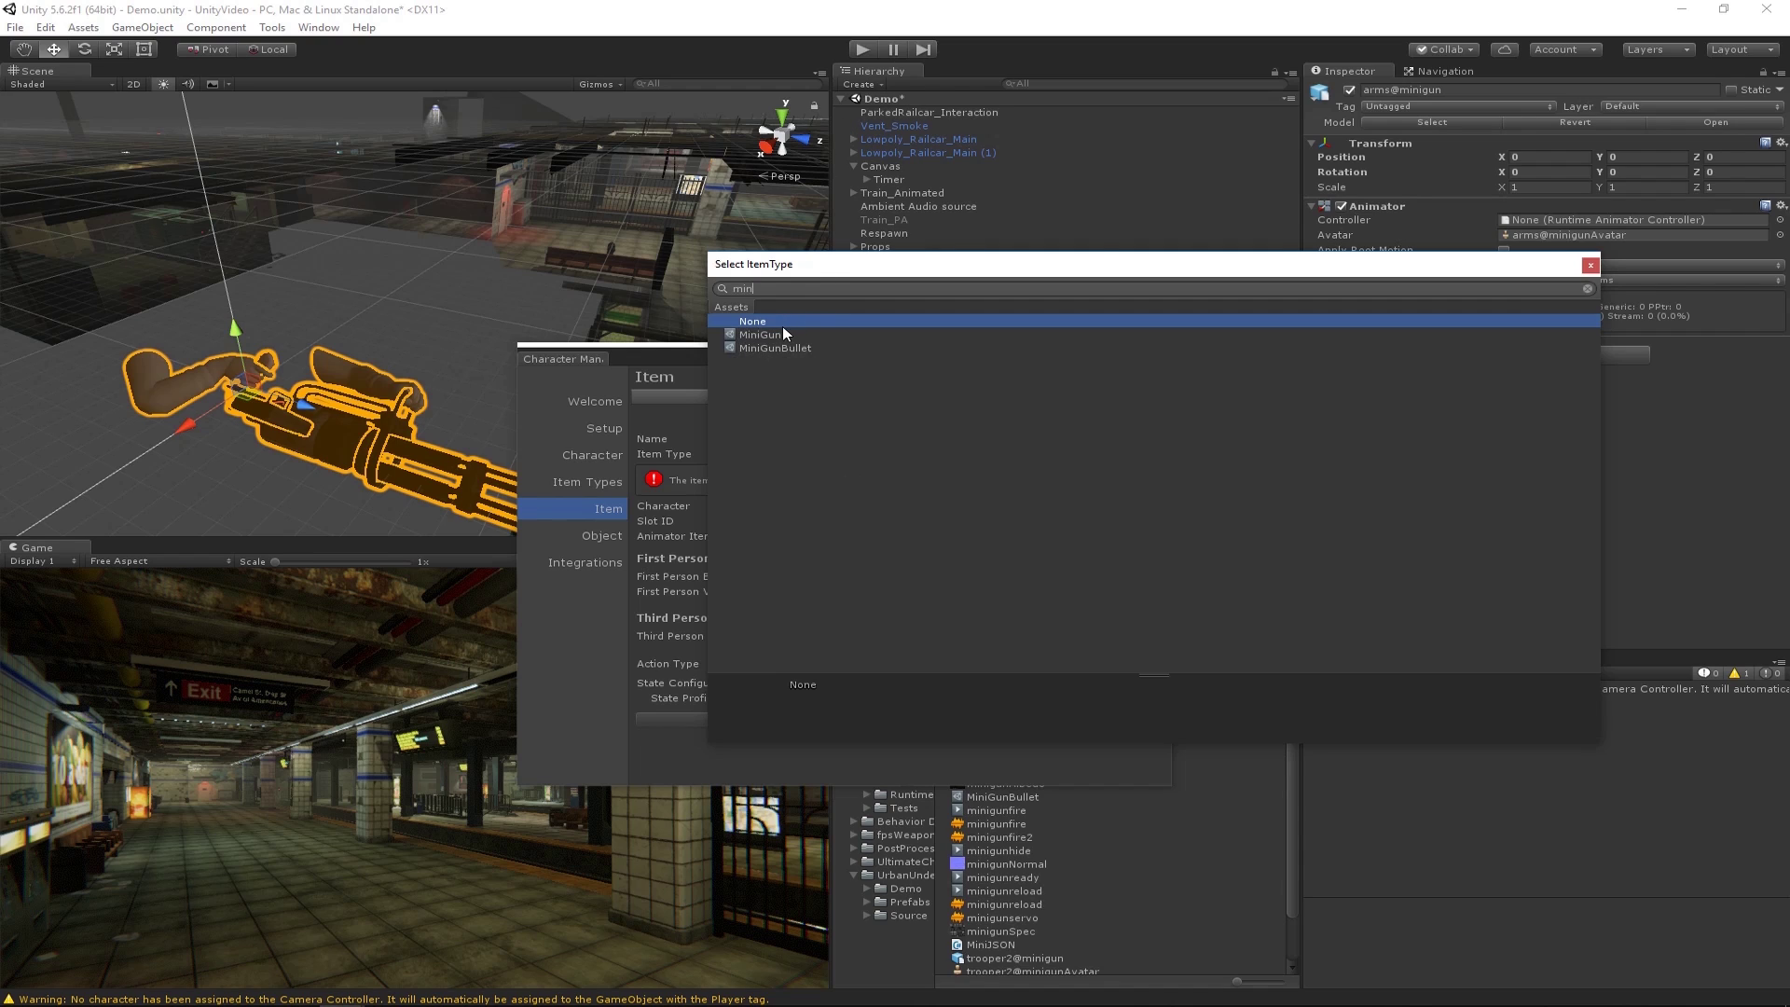
{"action": "double_click", "coordinate": [761, 334]}
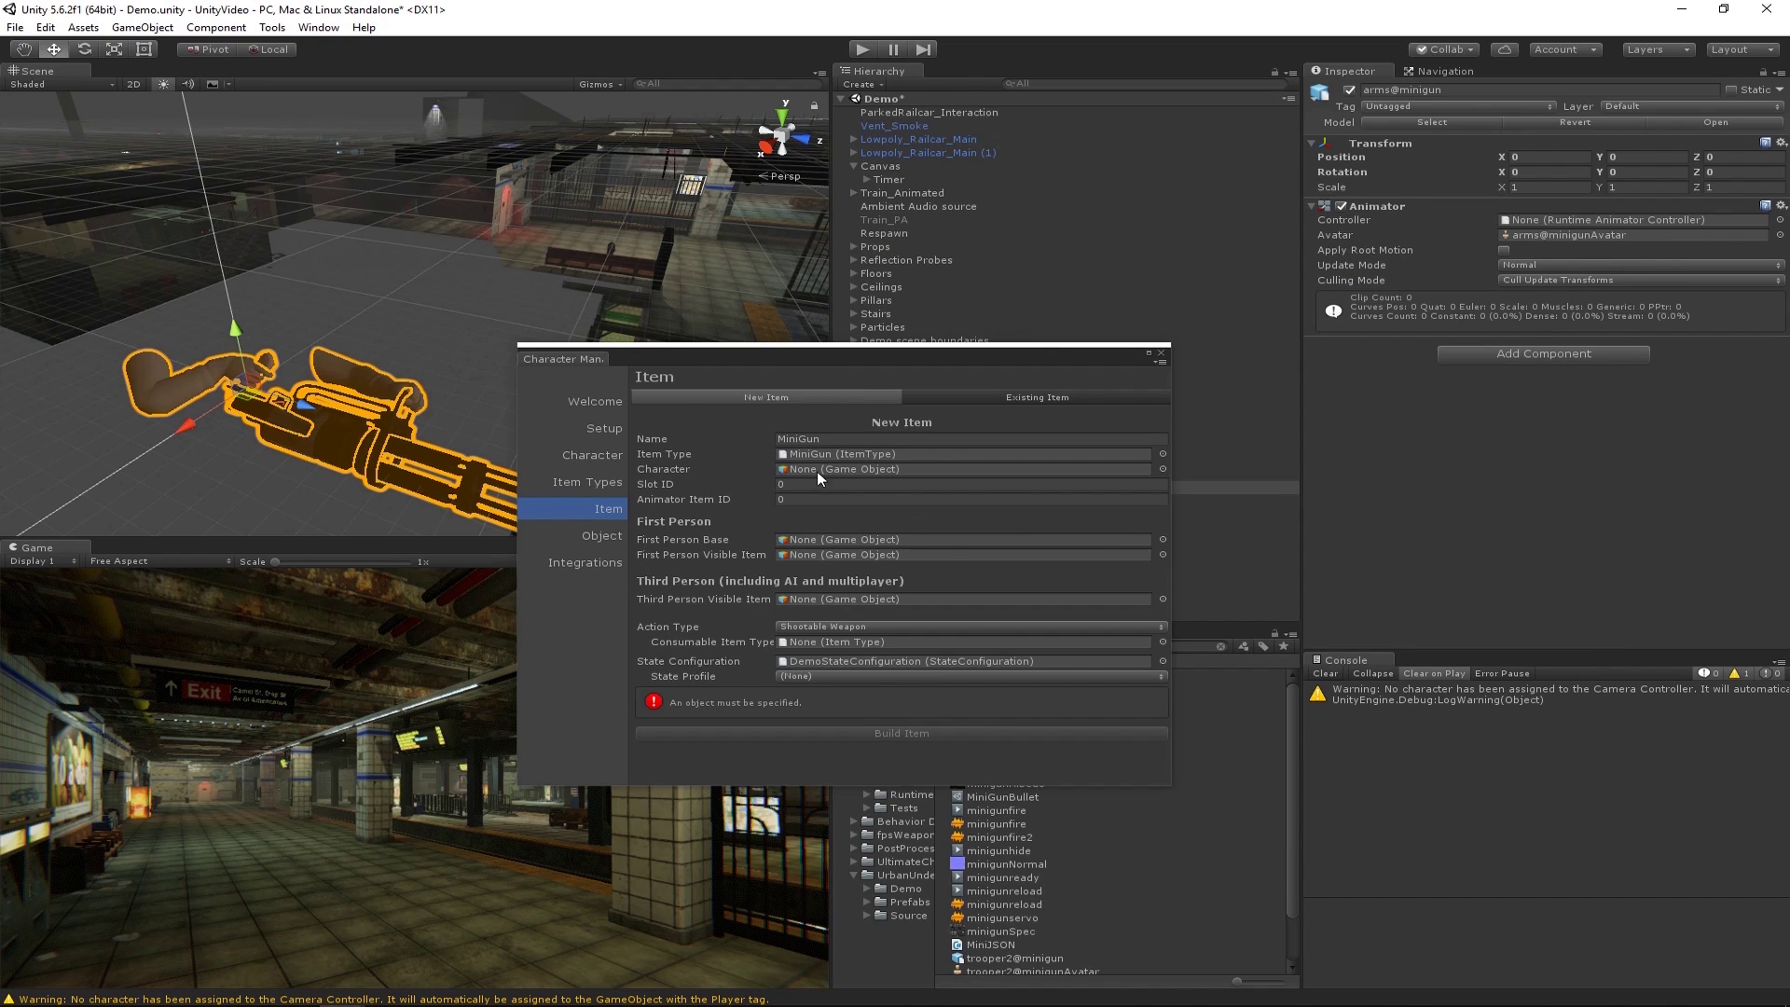
Assign soldier1 as character, keep it in the default loadout, and set Animator Item ID 201.
{"action": "left_click_drag", "start_coordinate": [896, 355], "coordinate": [540, 433]}
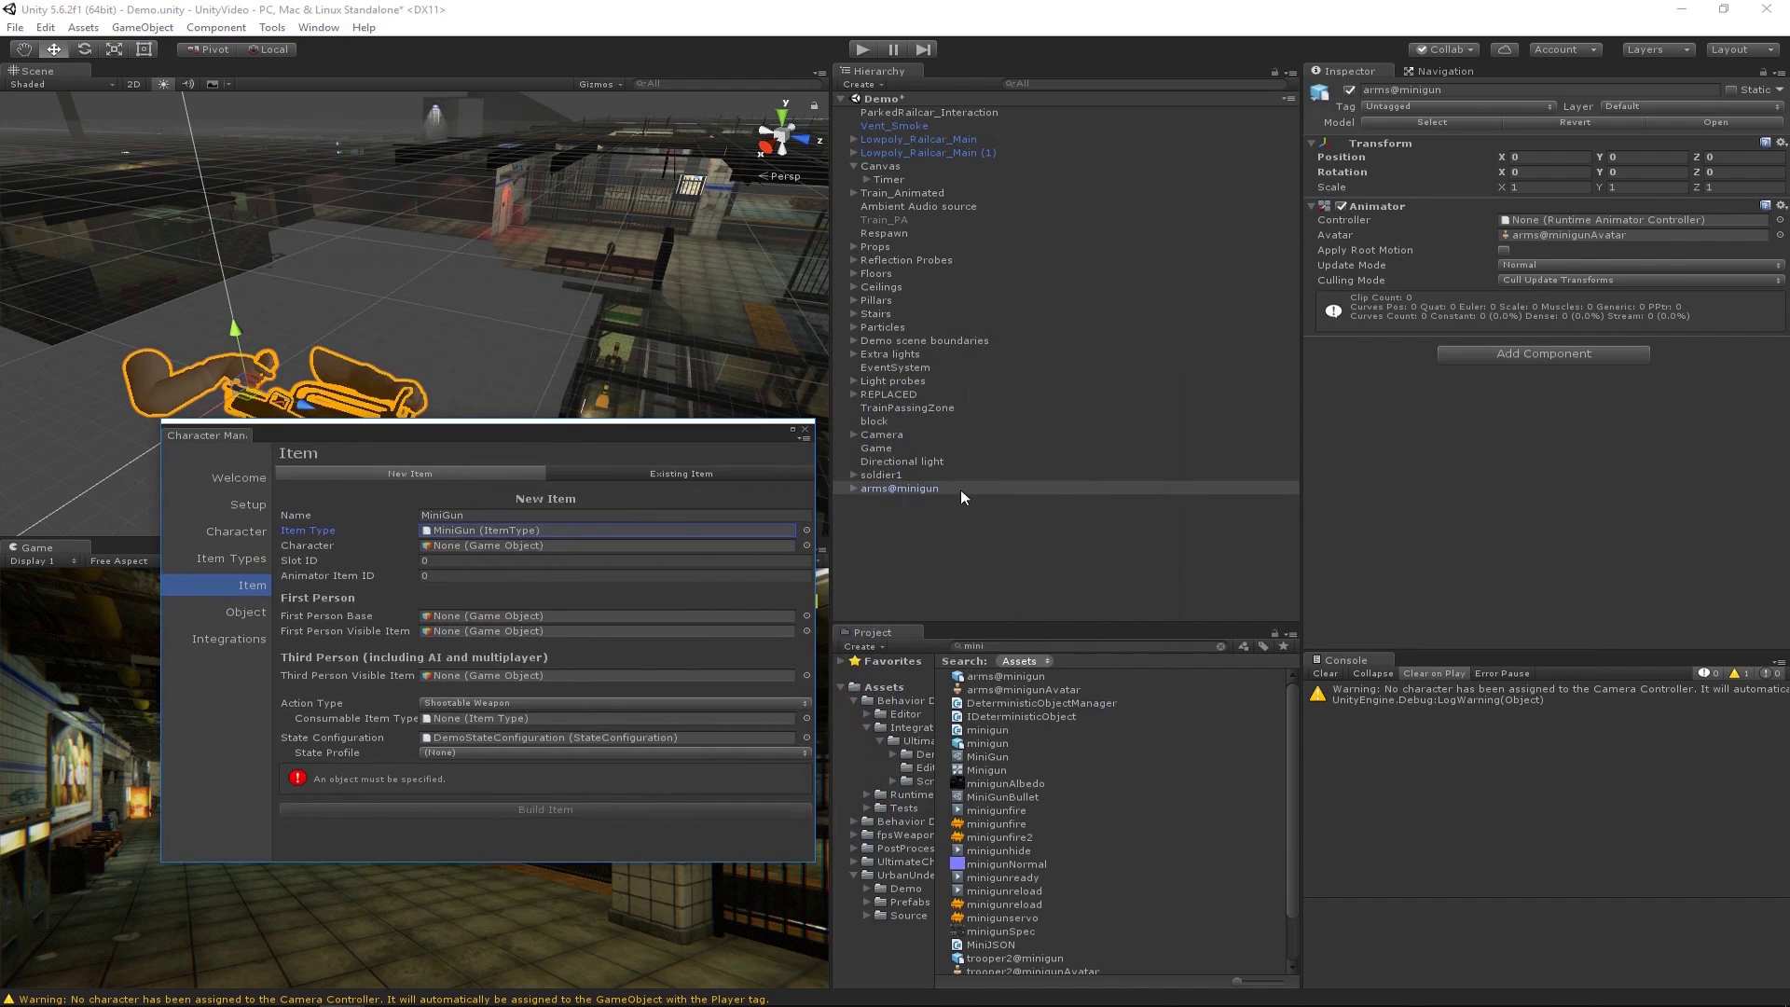
{"action": "left_click_drag", "start_coordinate": [928, 485], "coordinate": [456, 550]}
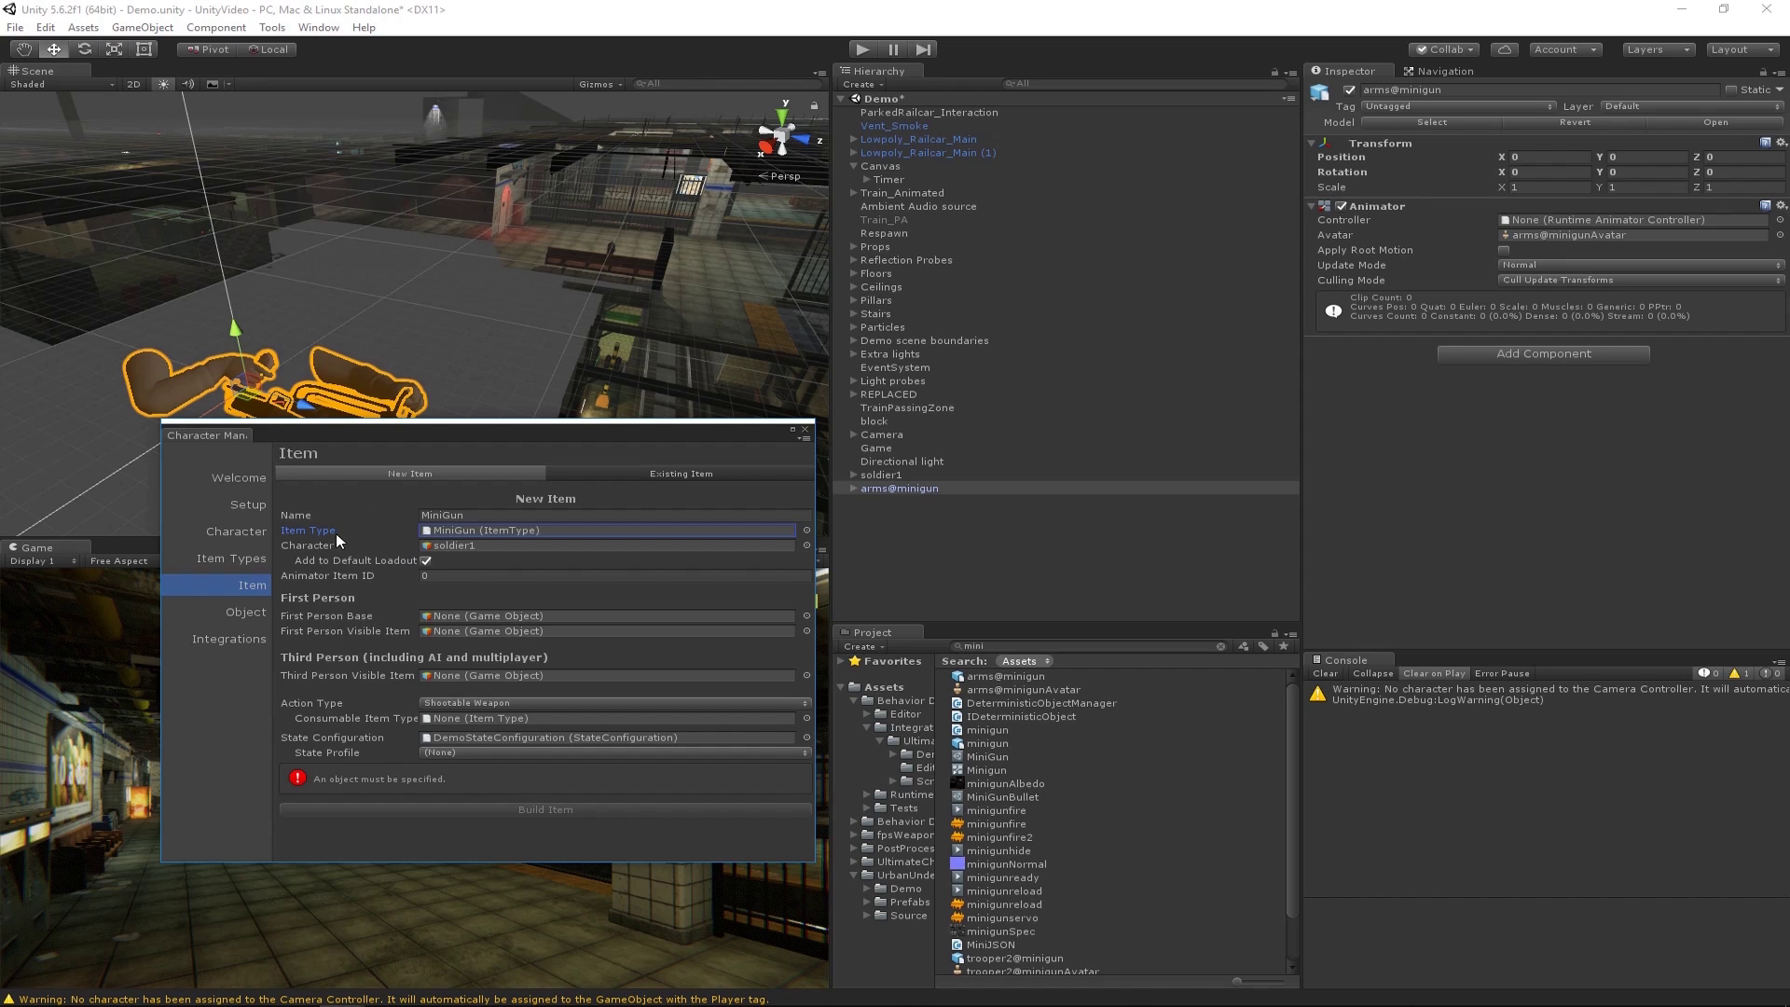
{"action": "left_click", "coordinate": [324, 562]}
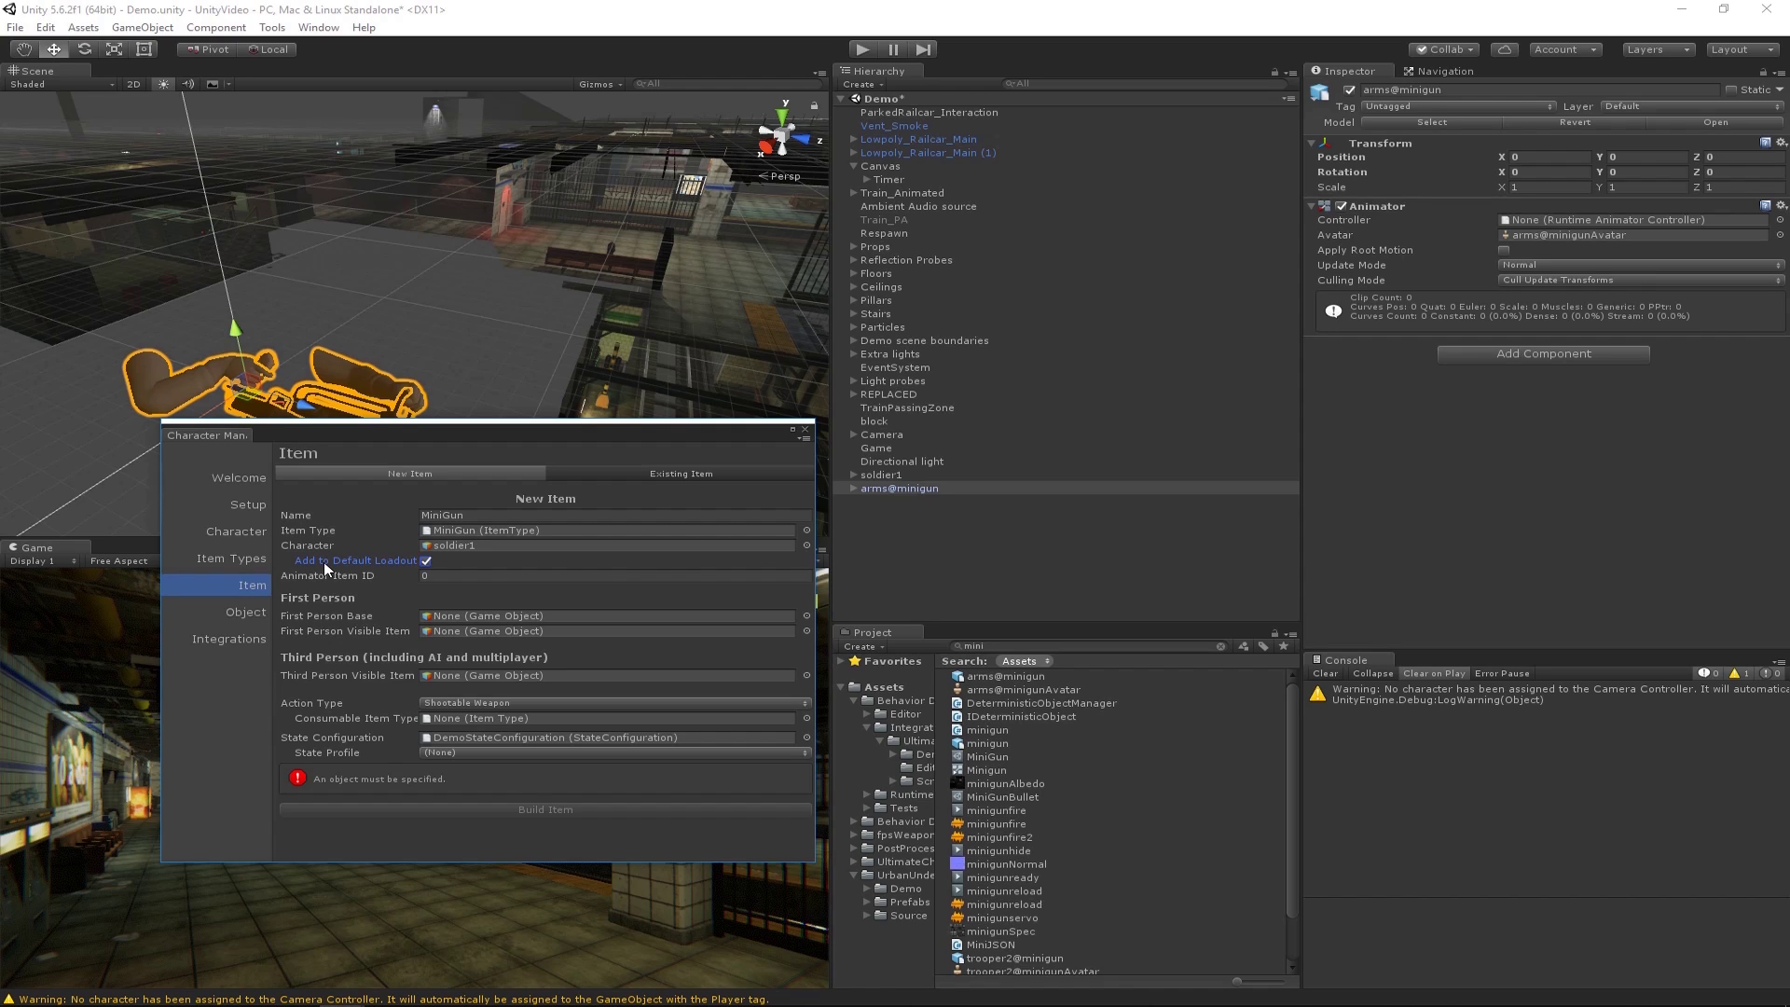
{"action": "left_click", "coordinate": [316, 576]}
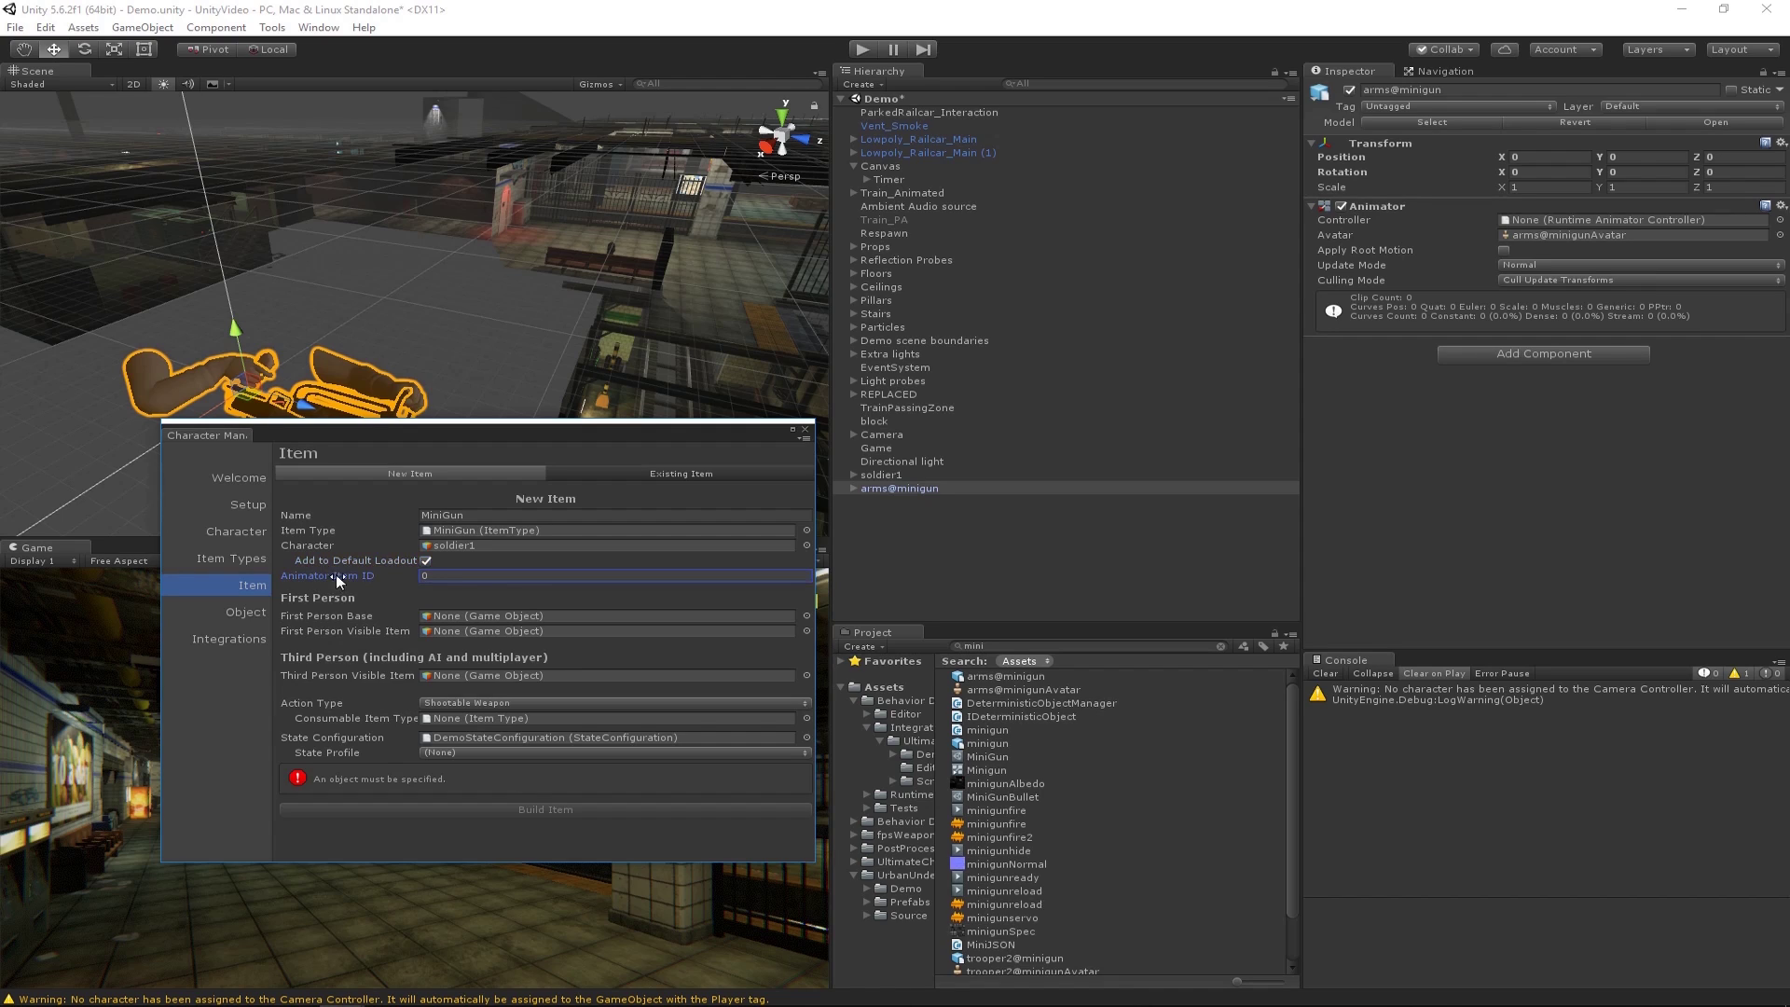
{"action": "left_click", "coordinate": [452, 574]}
{"action": "type", "text": "201"}
{"action": "double_click", "coordinate": [433, 576]}
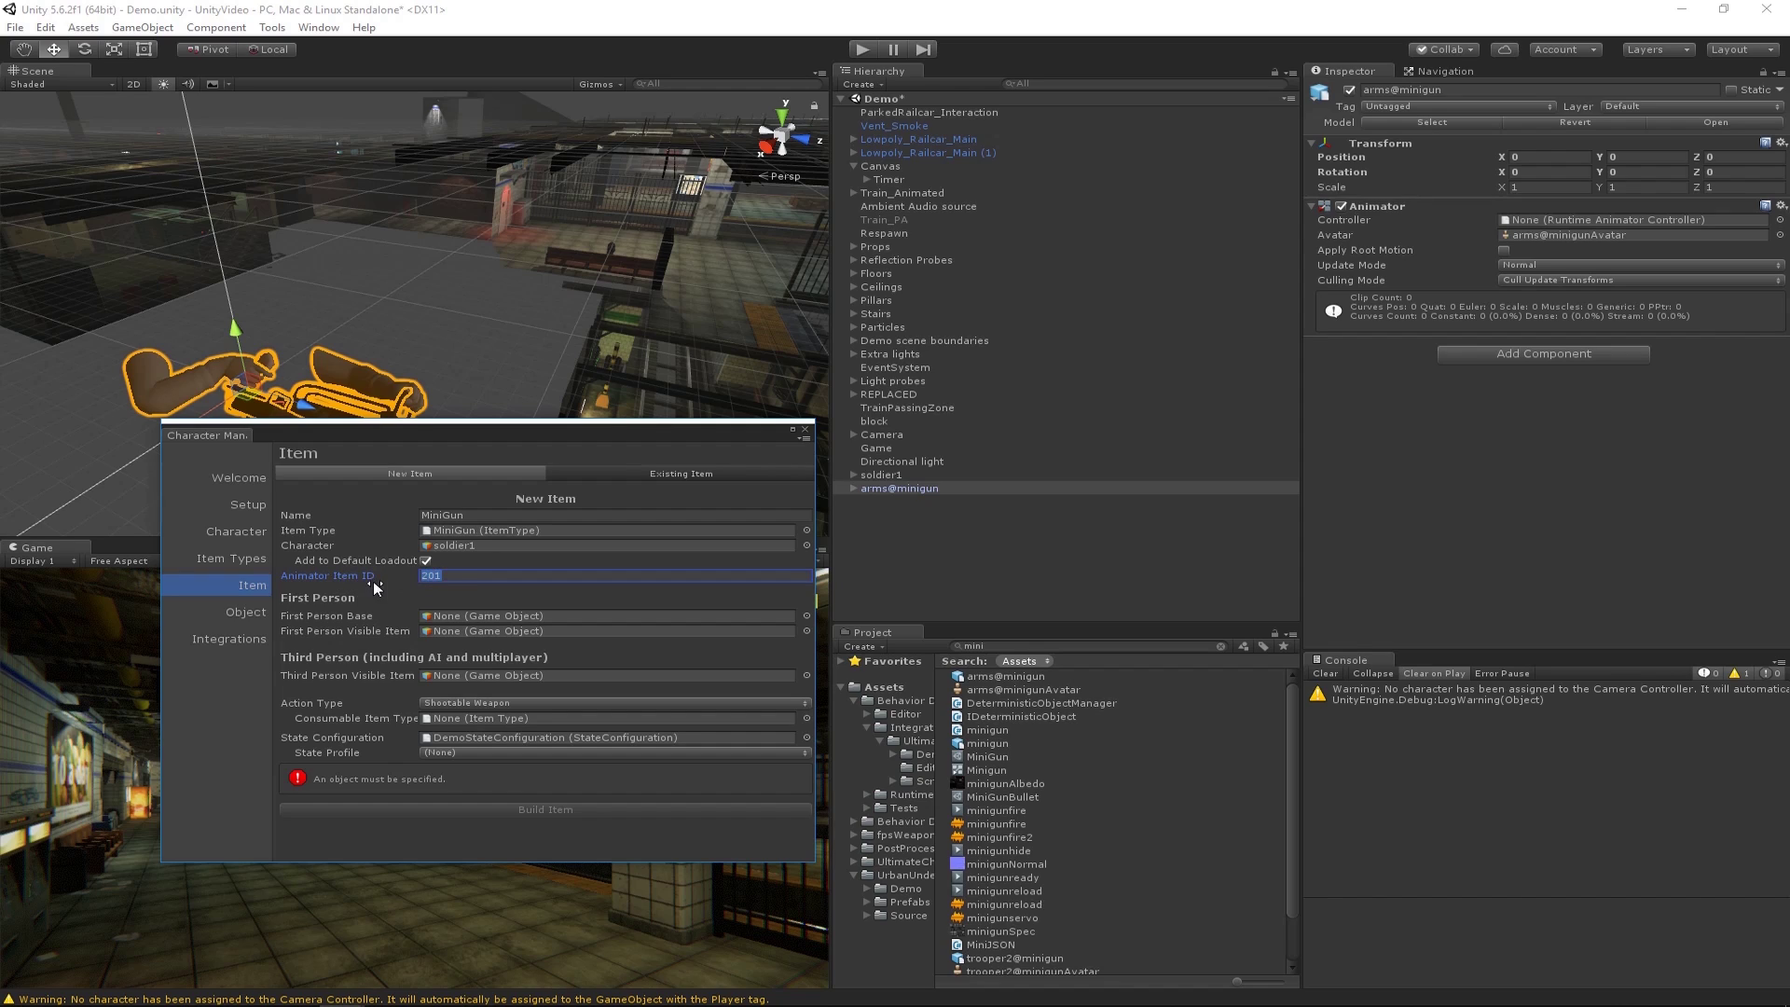
{"action": "left_click", "coordinate": [308, 617]}
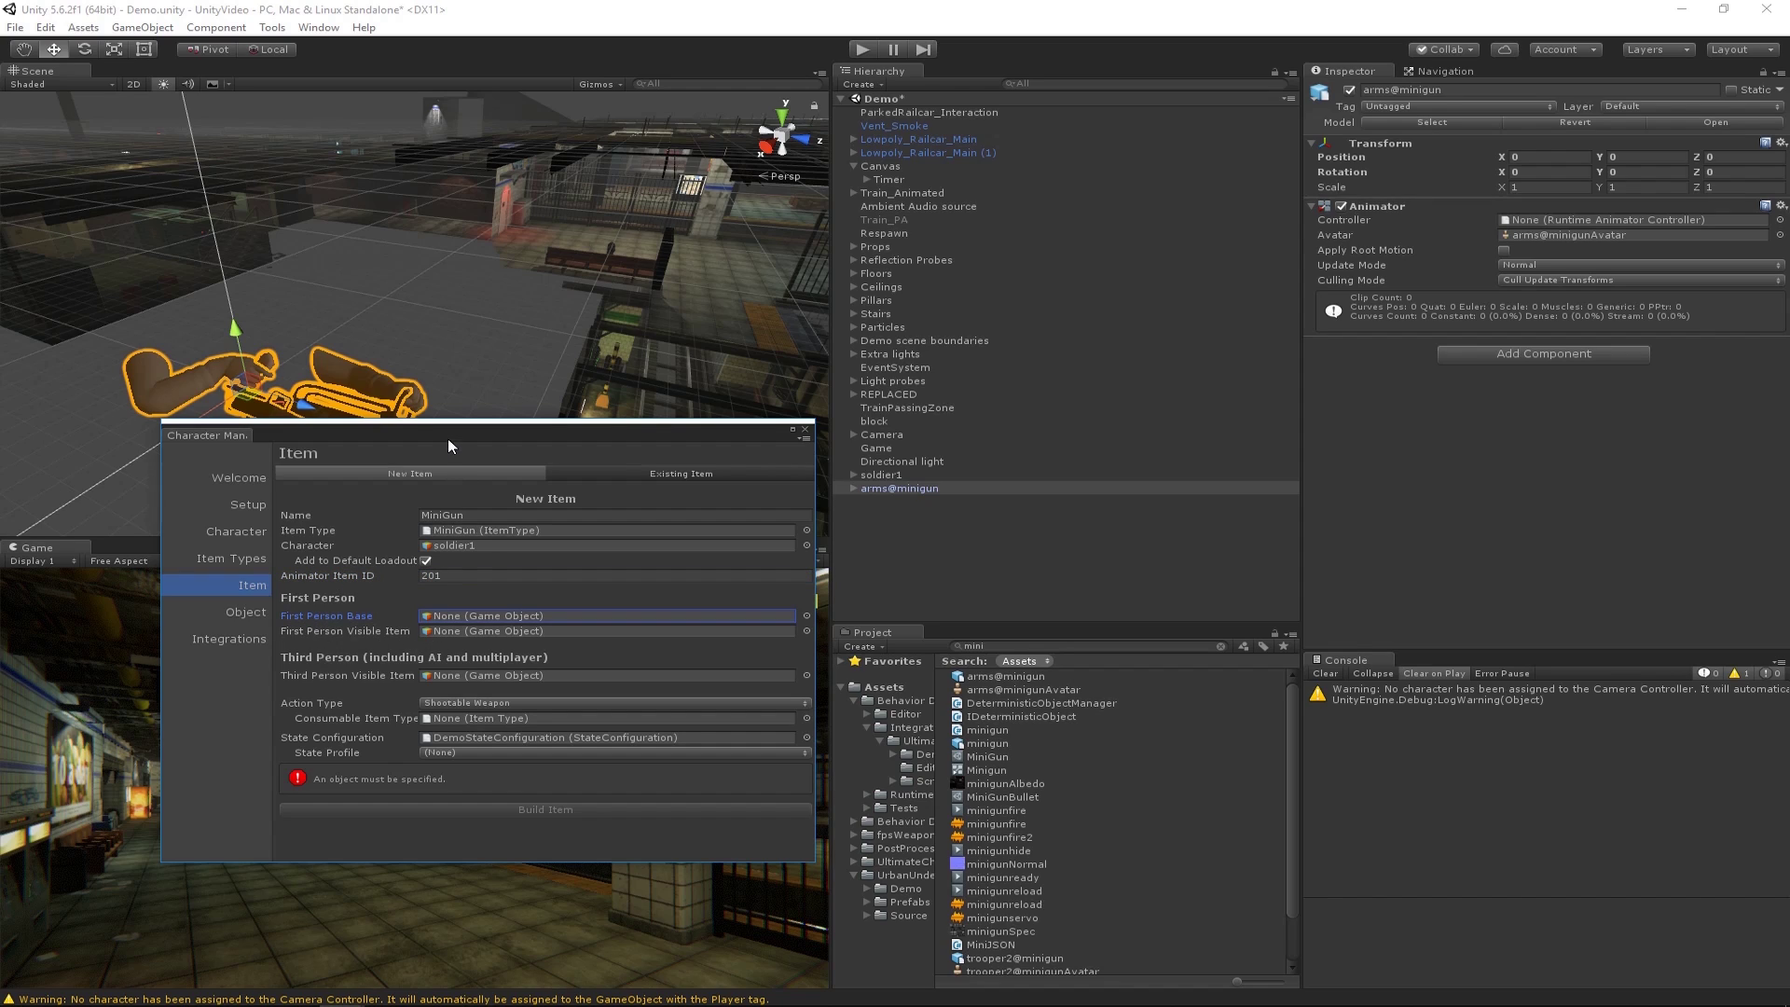
Set arms@minigun as First Person Base with the Minigun animator controller.
{"action": "left_click_drag", "start_coordinate": [446, 439], "coordinate": [609, 501]}
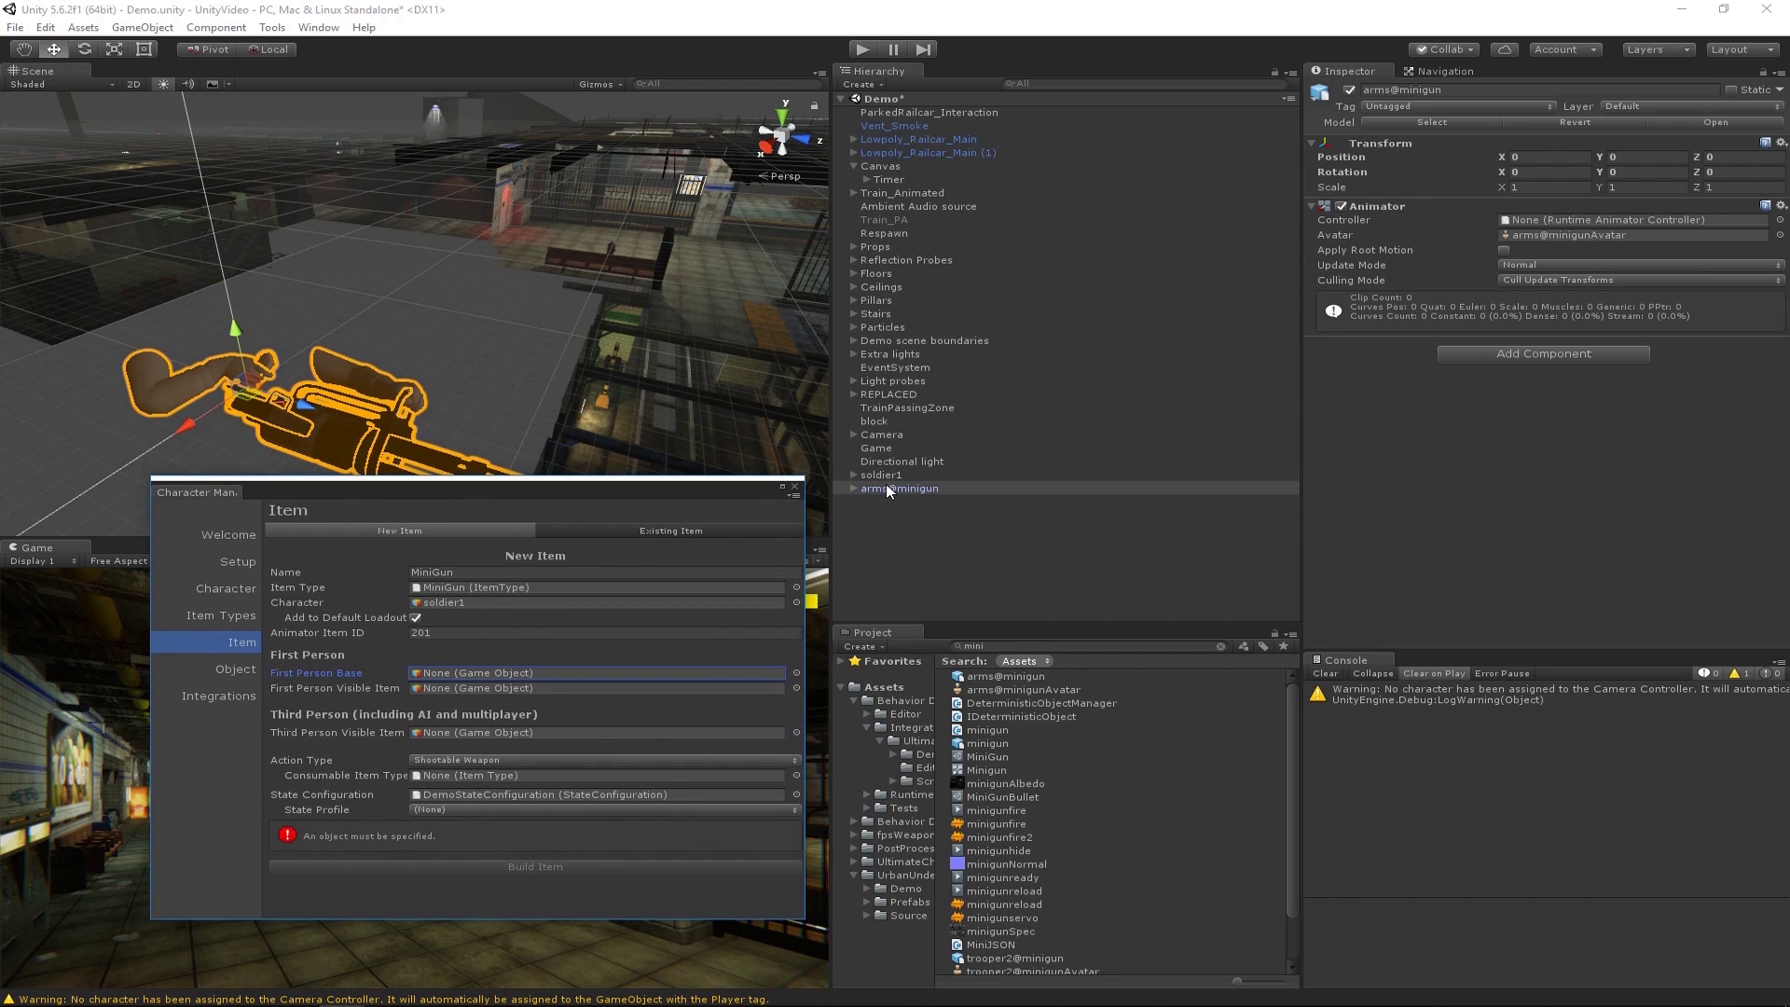
{"action": "left_click_drag", "start_coordinate": [903, 483], "coordinate": [460, 672]}
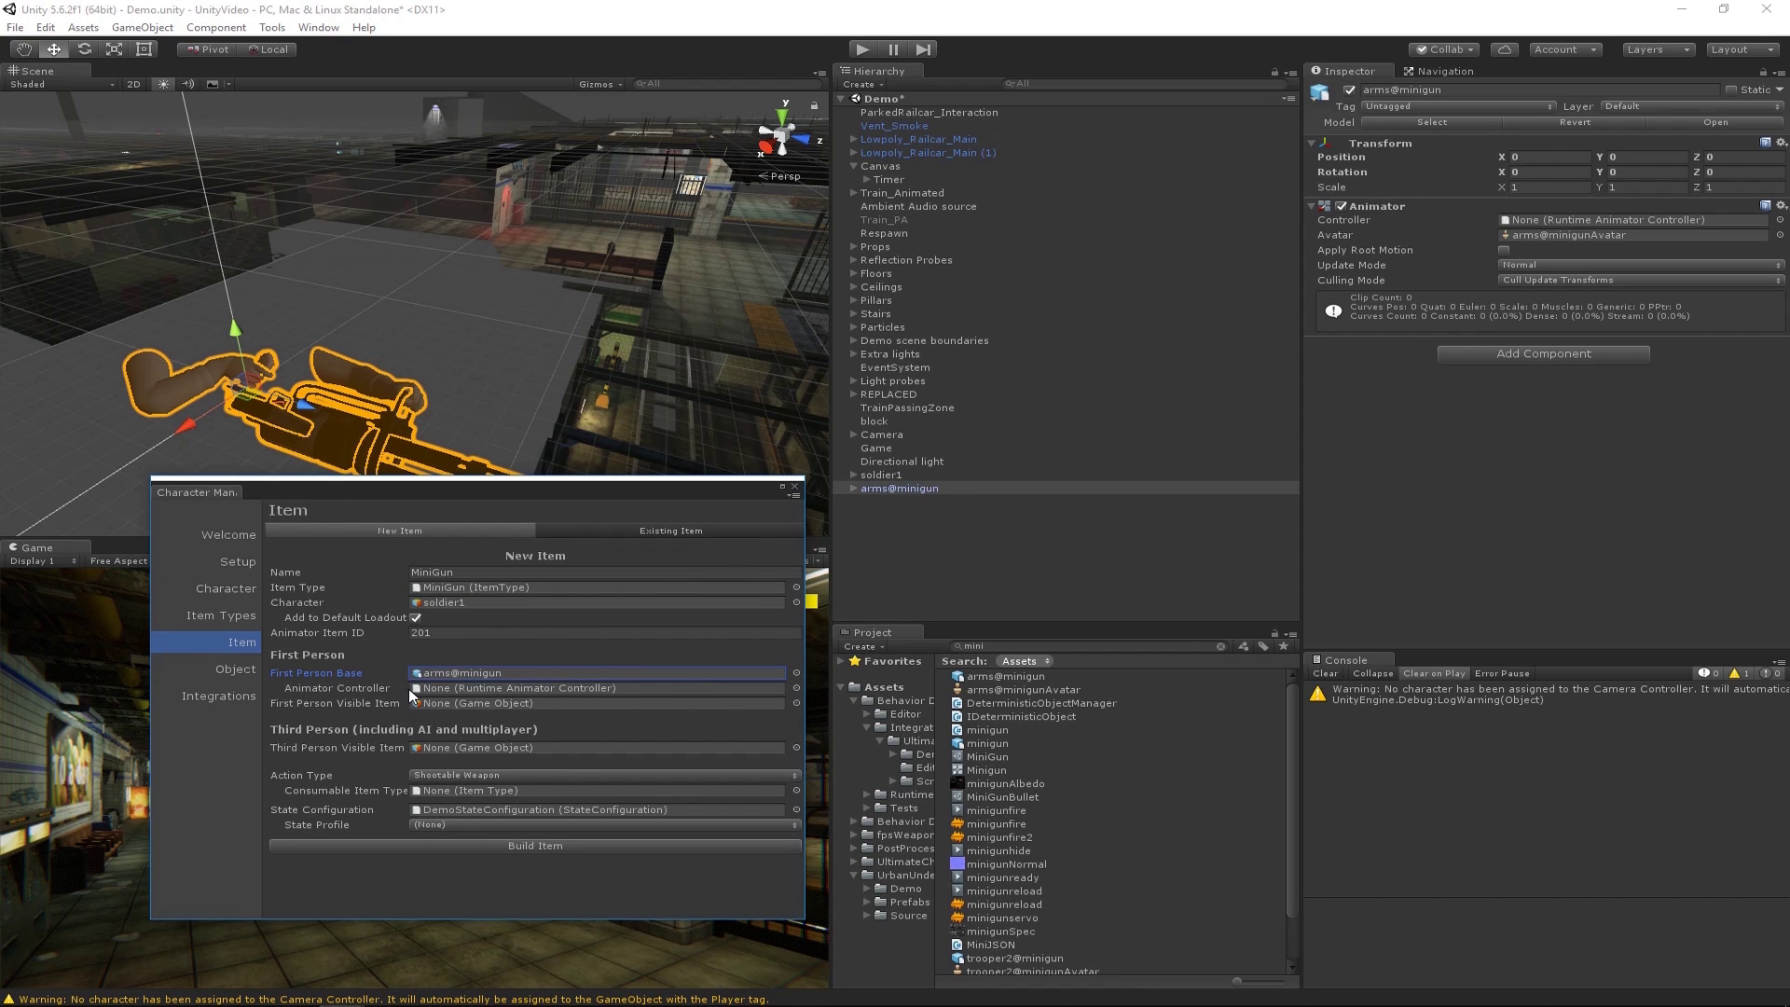
{"action": "left_click", "coordinate": [796, 688]}
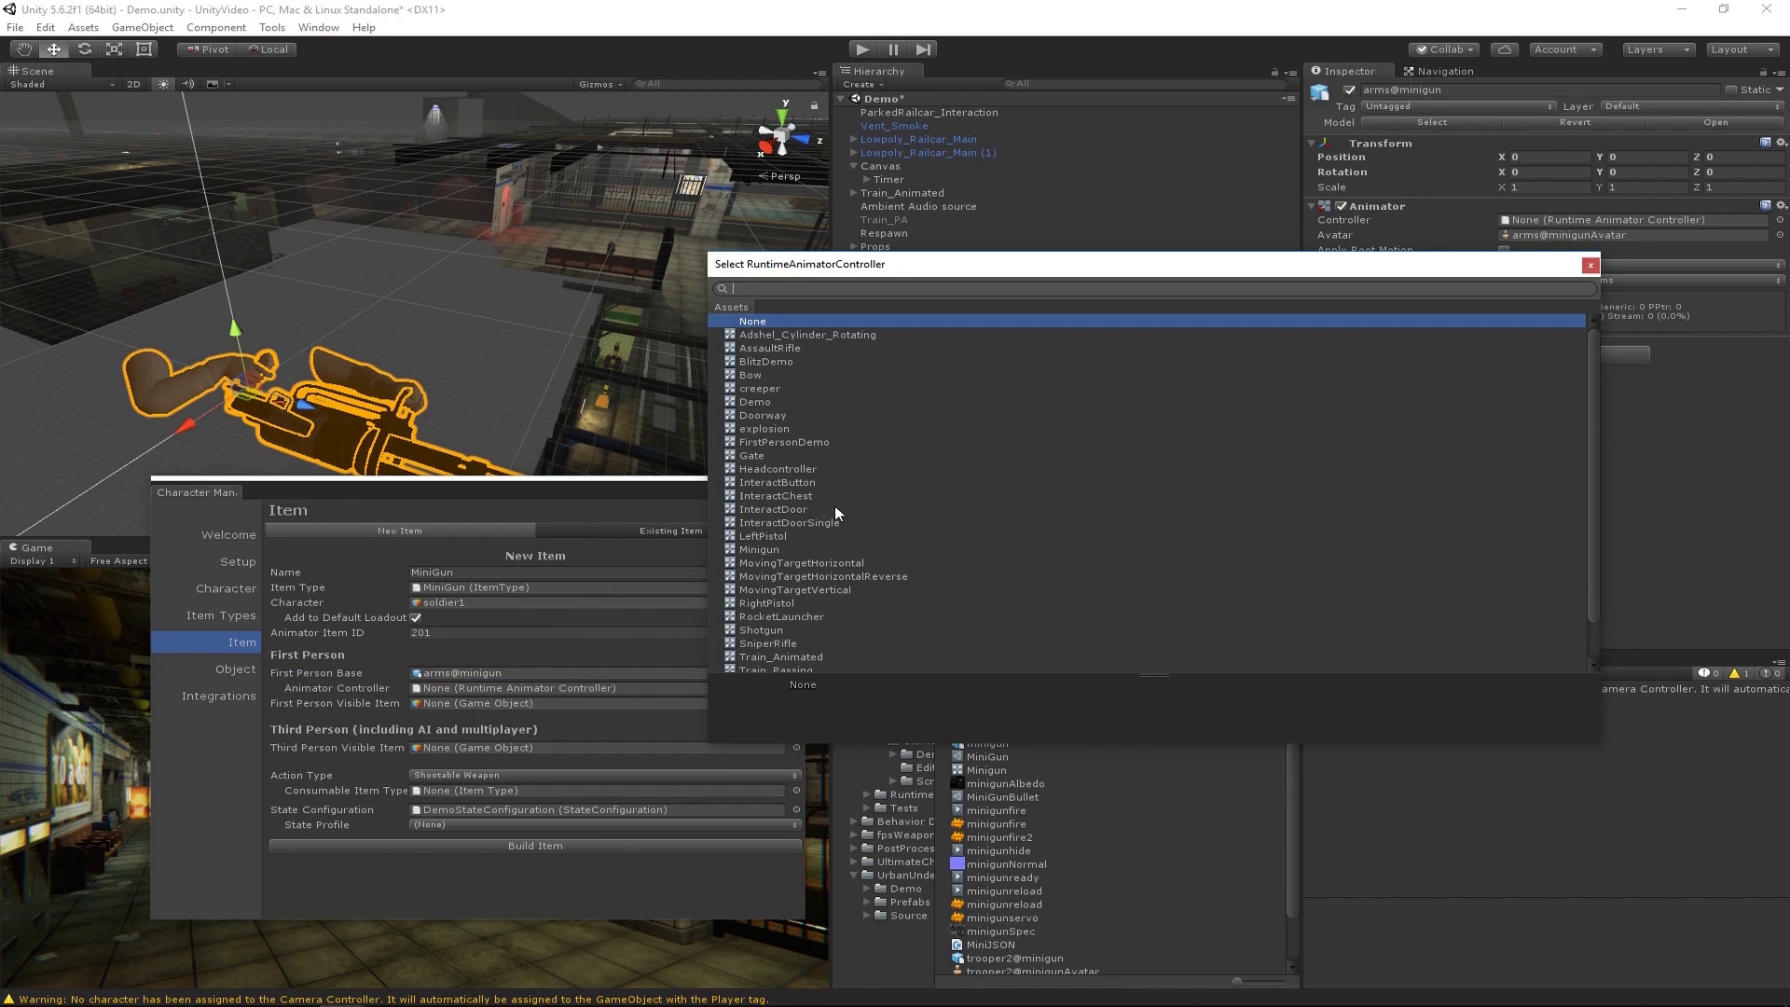
{"action": "type", "text": "mini"}
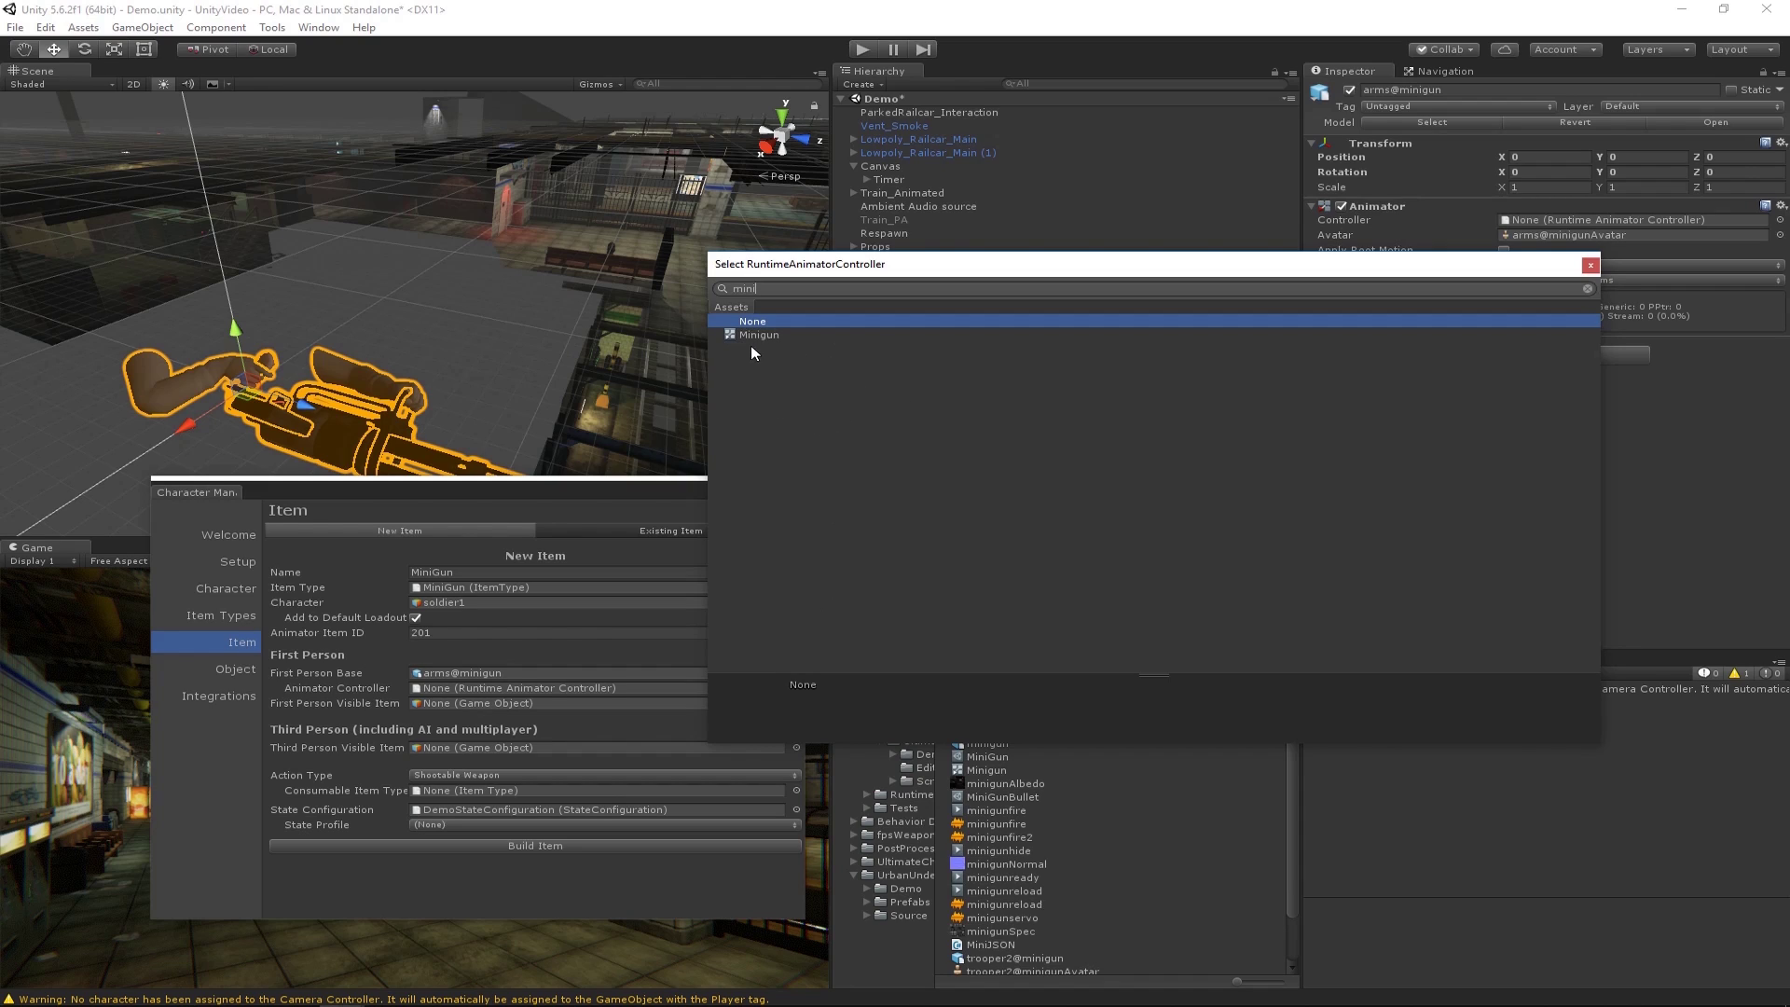
{"action": "left_click", "coordinate": [770, 338]}
{"action": "double_click", "coordinate": [770, 338]}
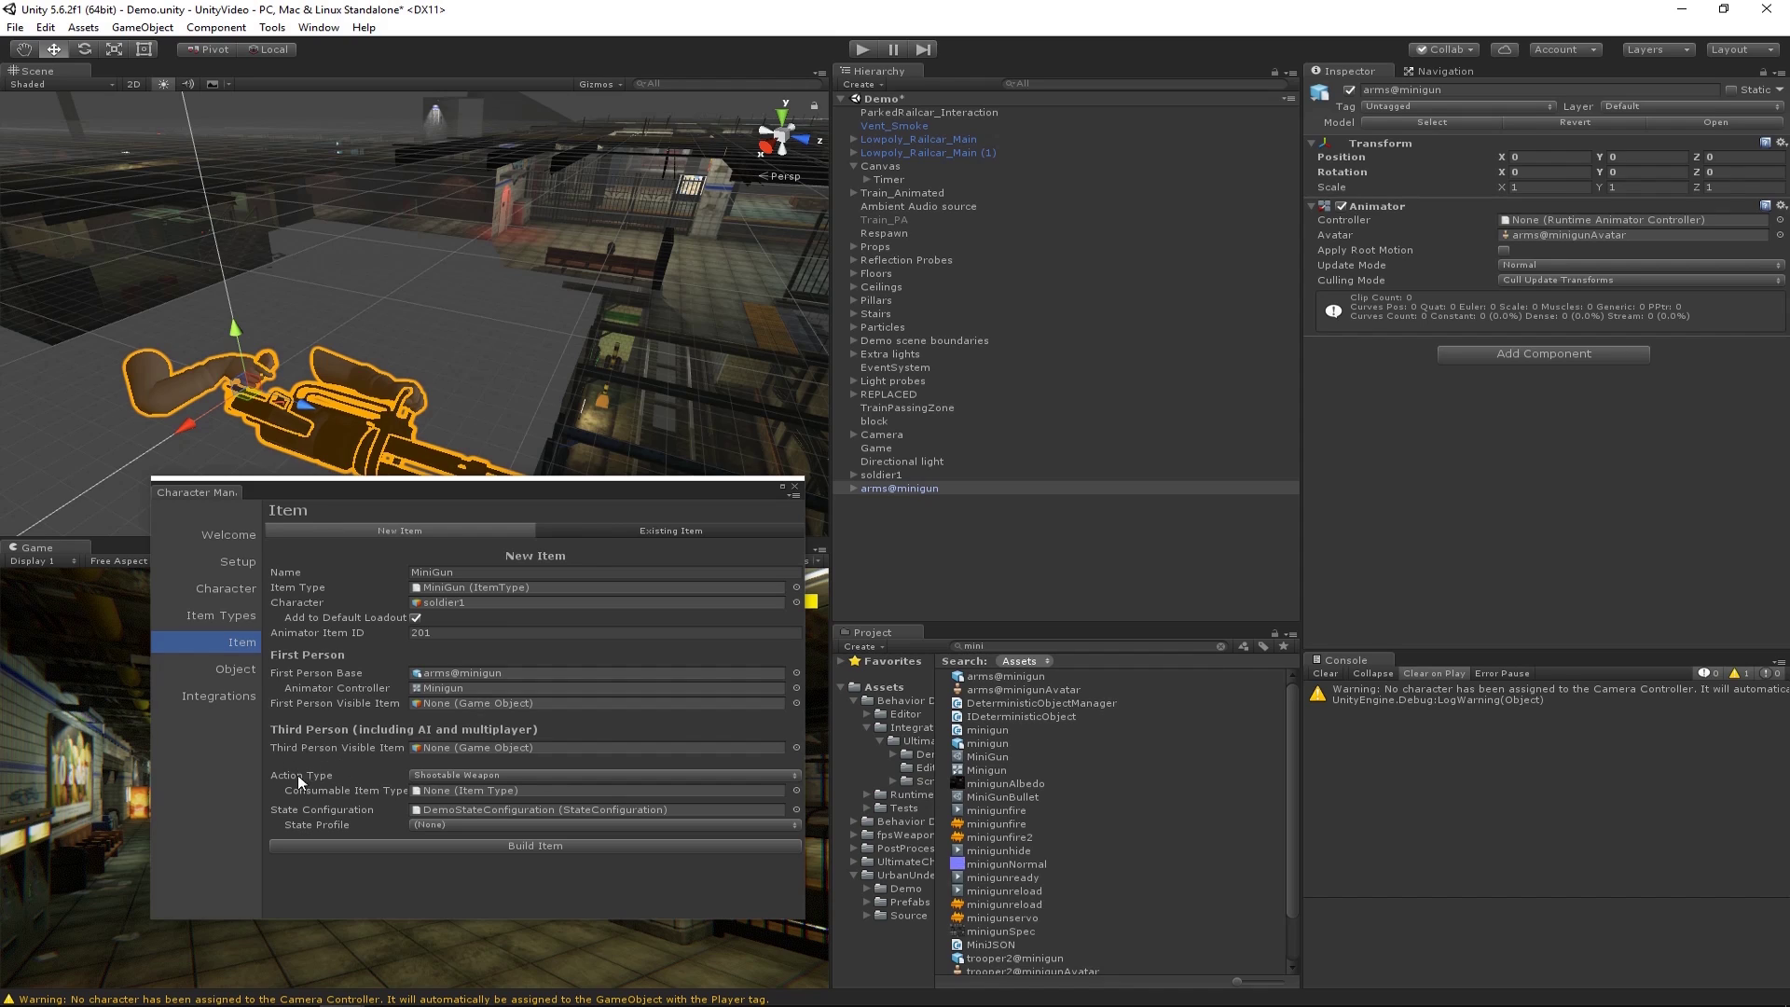
Set MiniGunBullet as the consumable item type.
{"action": "left_click", "coordinate": [351, 790]}
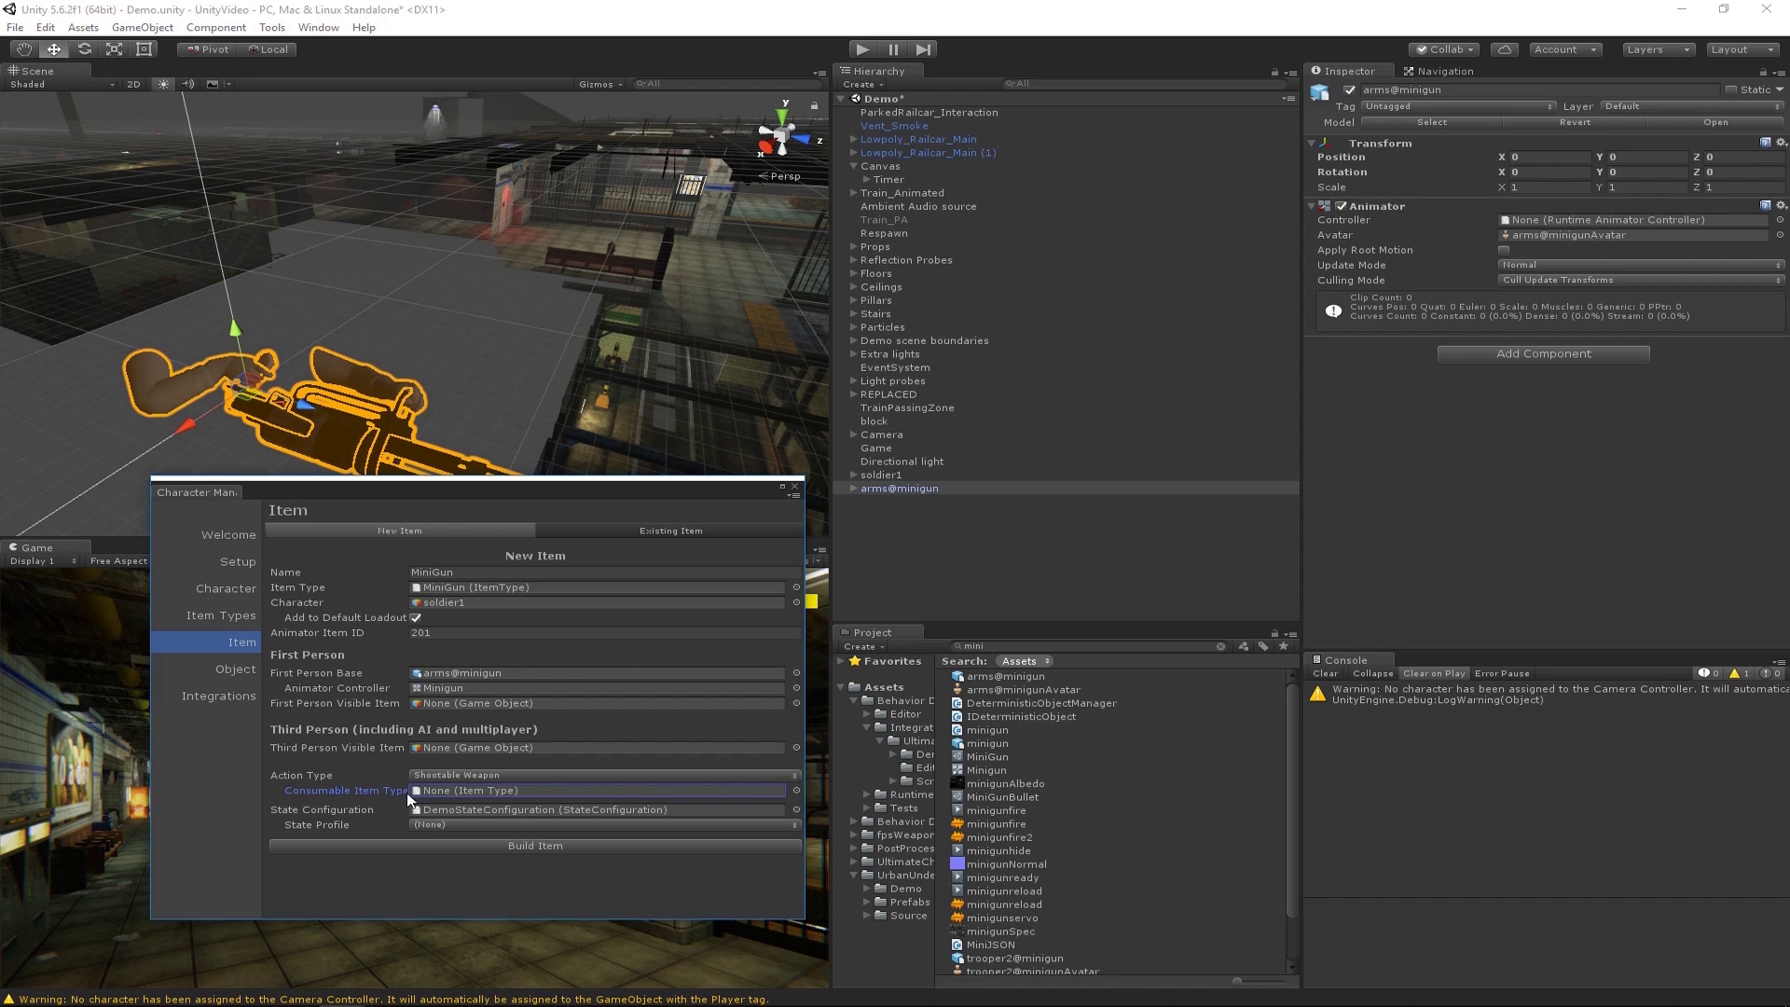
{"action": "left_click", "coordinate": [796, 790]}
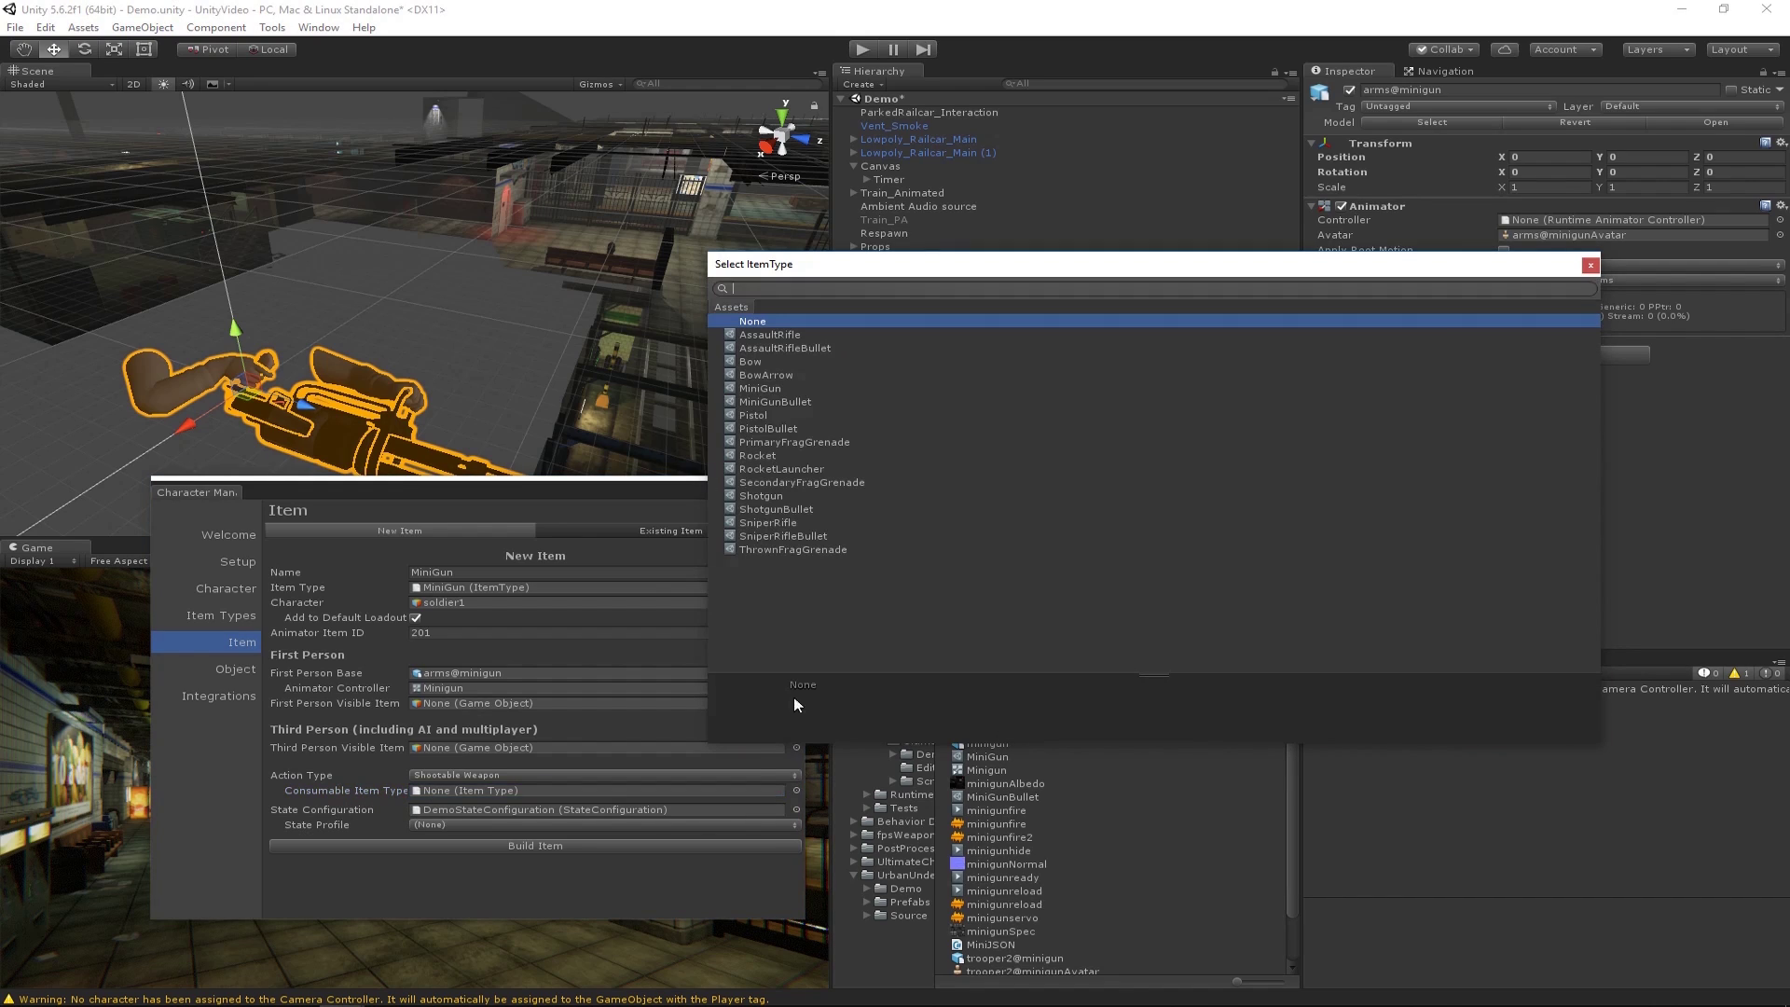
{"action": "type", "text": "mini"}
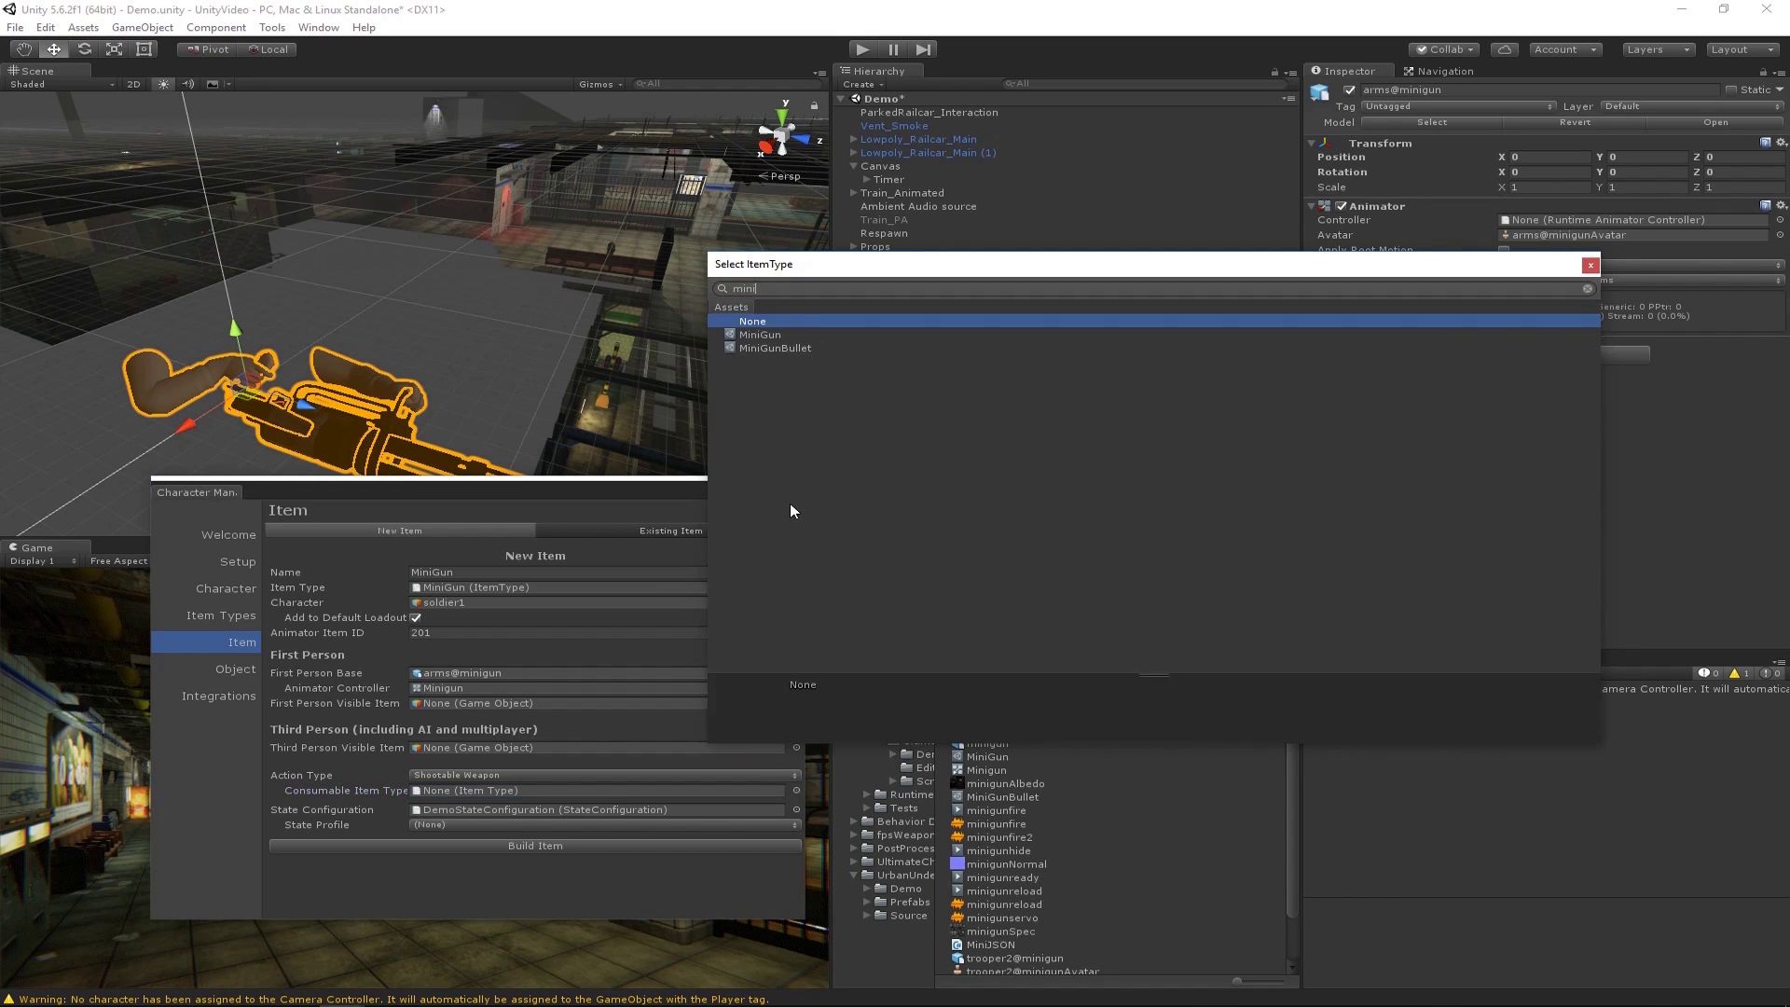
{"action": "double_click", "coordinate": [794, 347]}
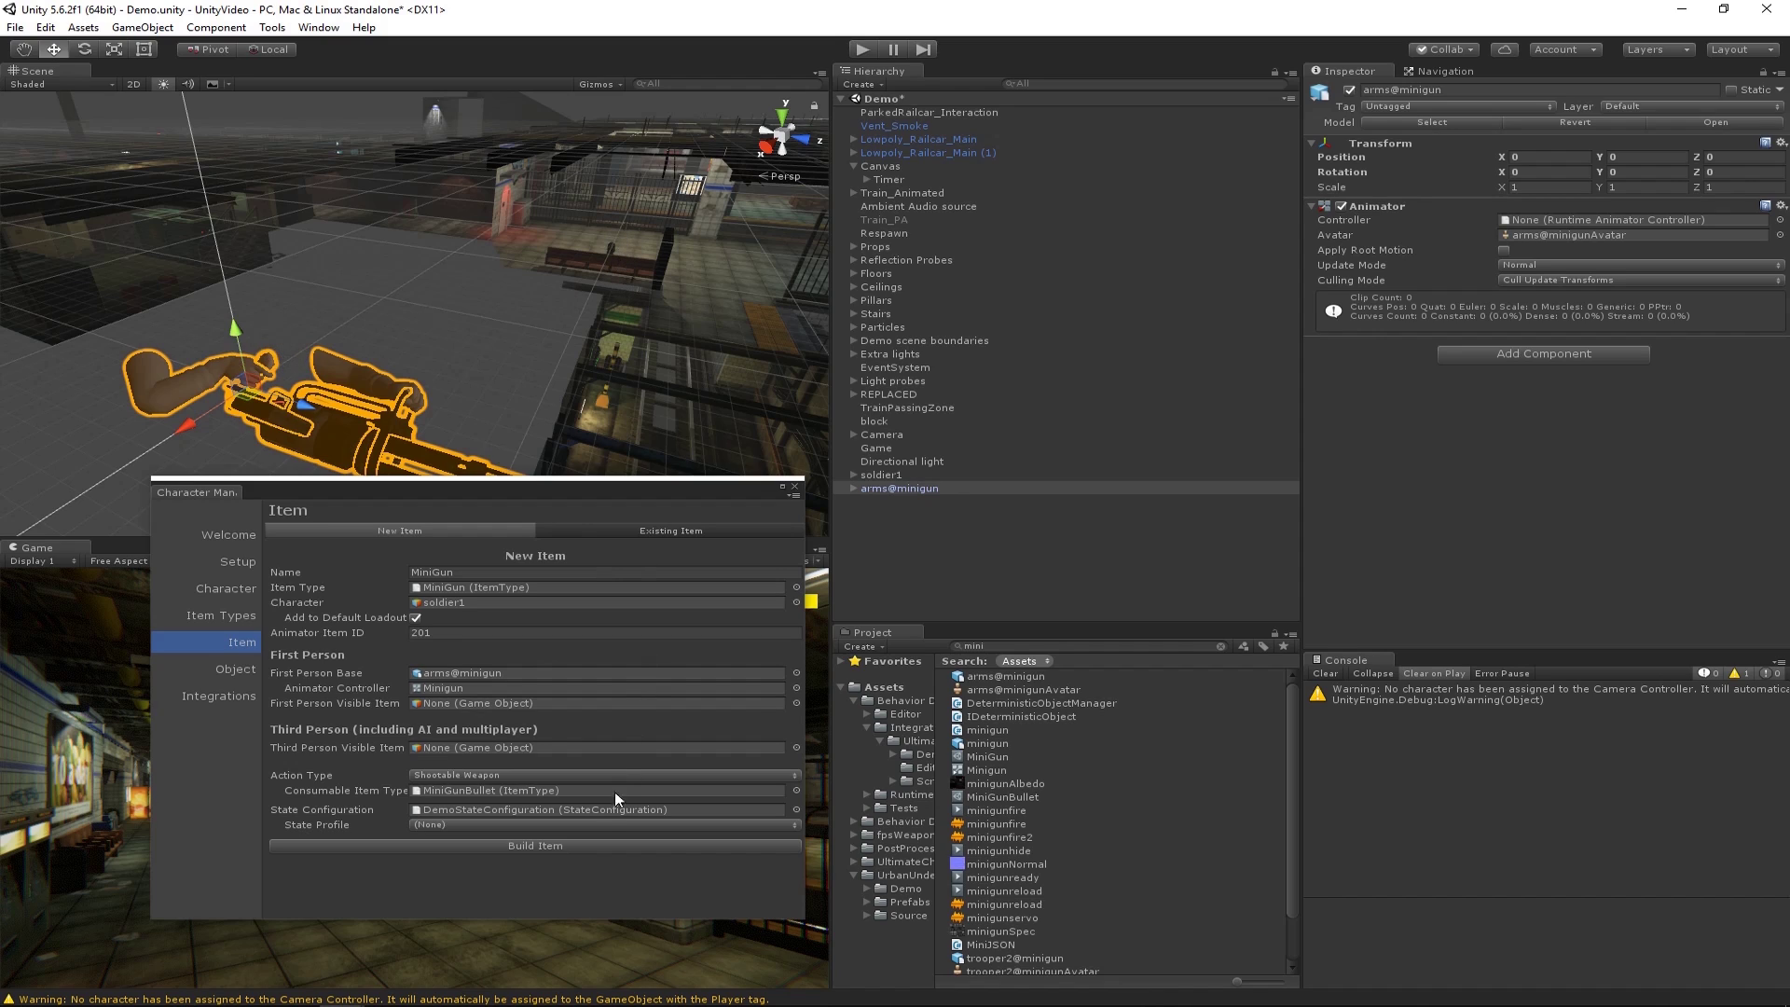
Build the MiniGun item, inspect arms@minigun in the Scene view, close Character Manager, and enter Play mode.
{"action": "left_click", "coordinate": [535, 846]}
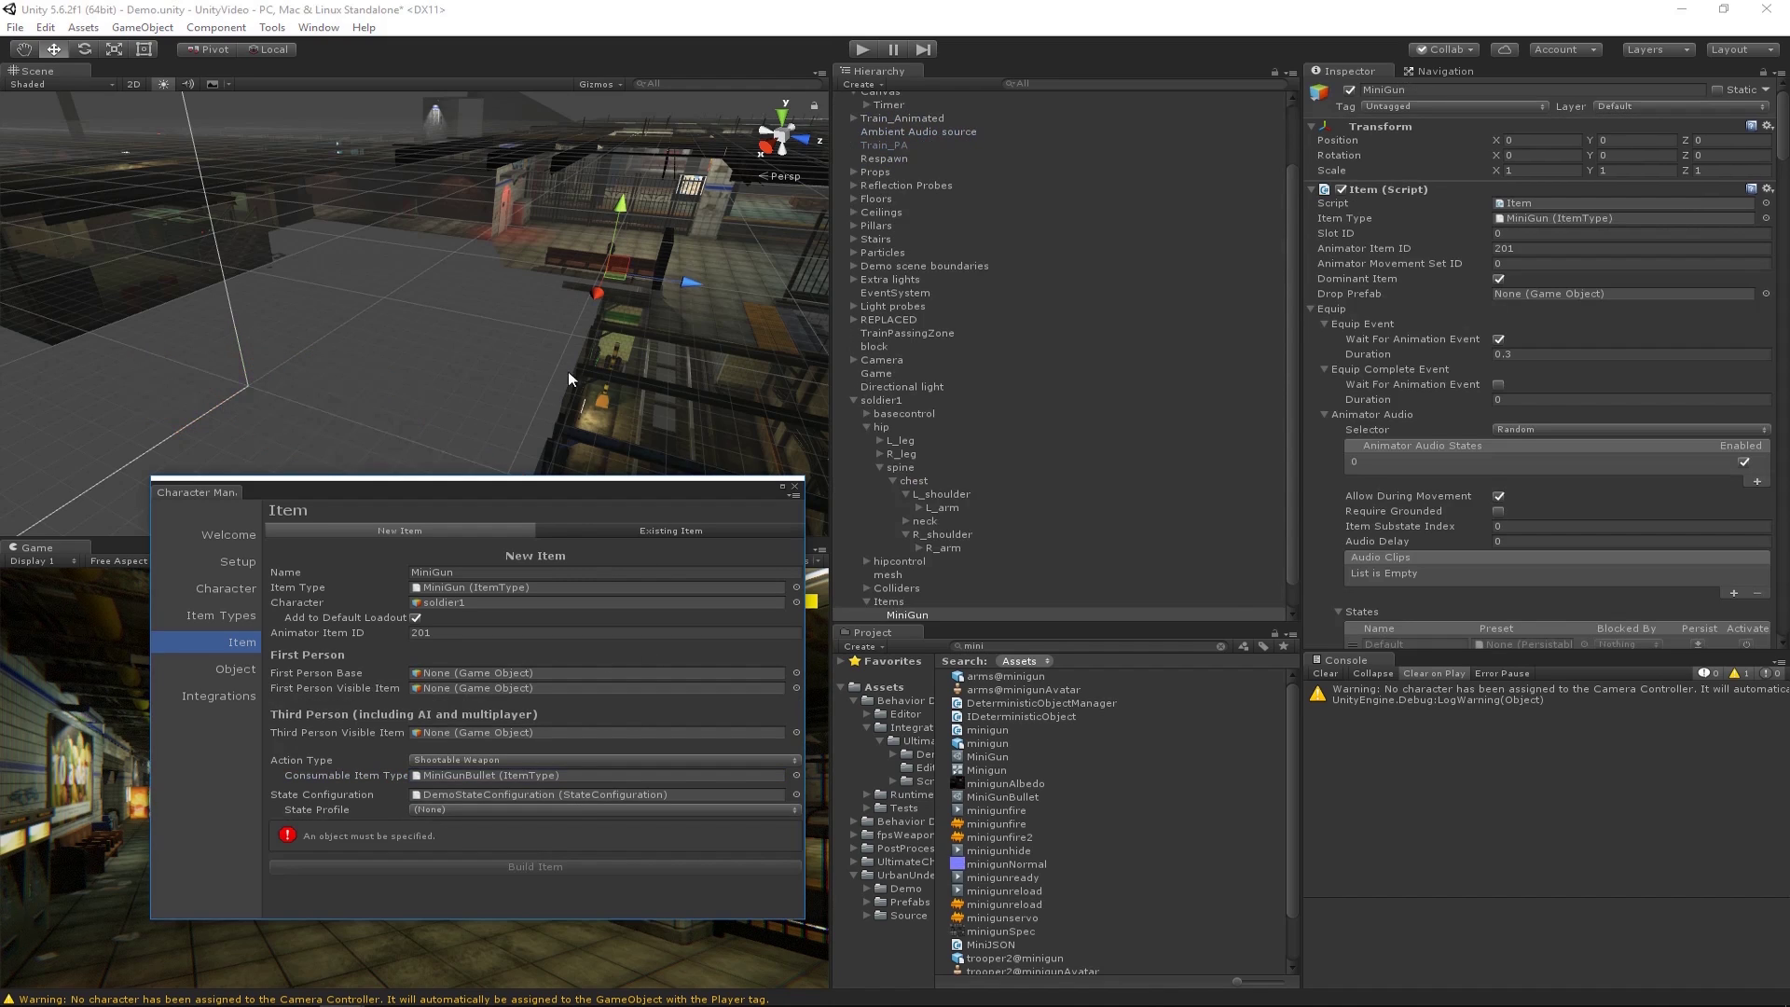
{"action": "scroll", "coordinate": [960, 594], "scroll_direction": "down", "scroll_amount": 1}
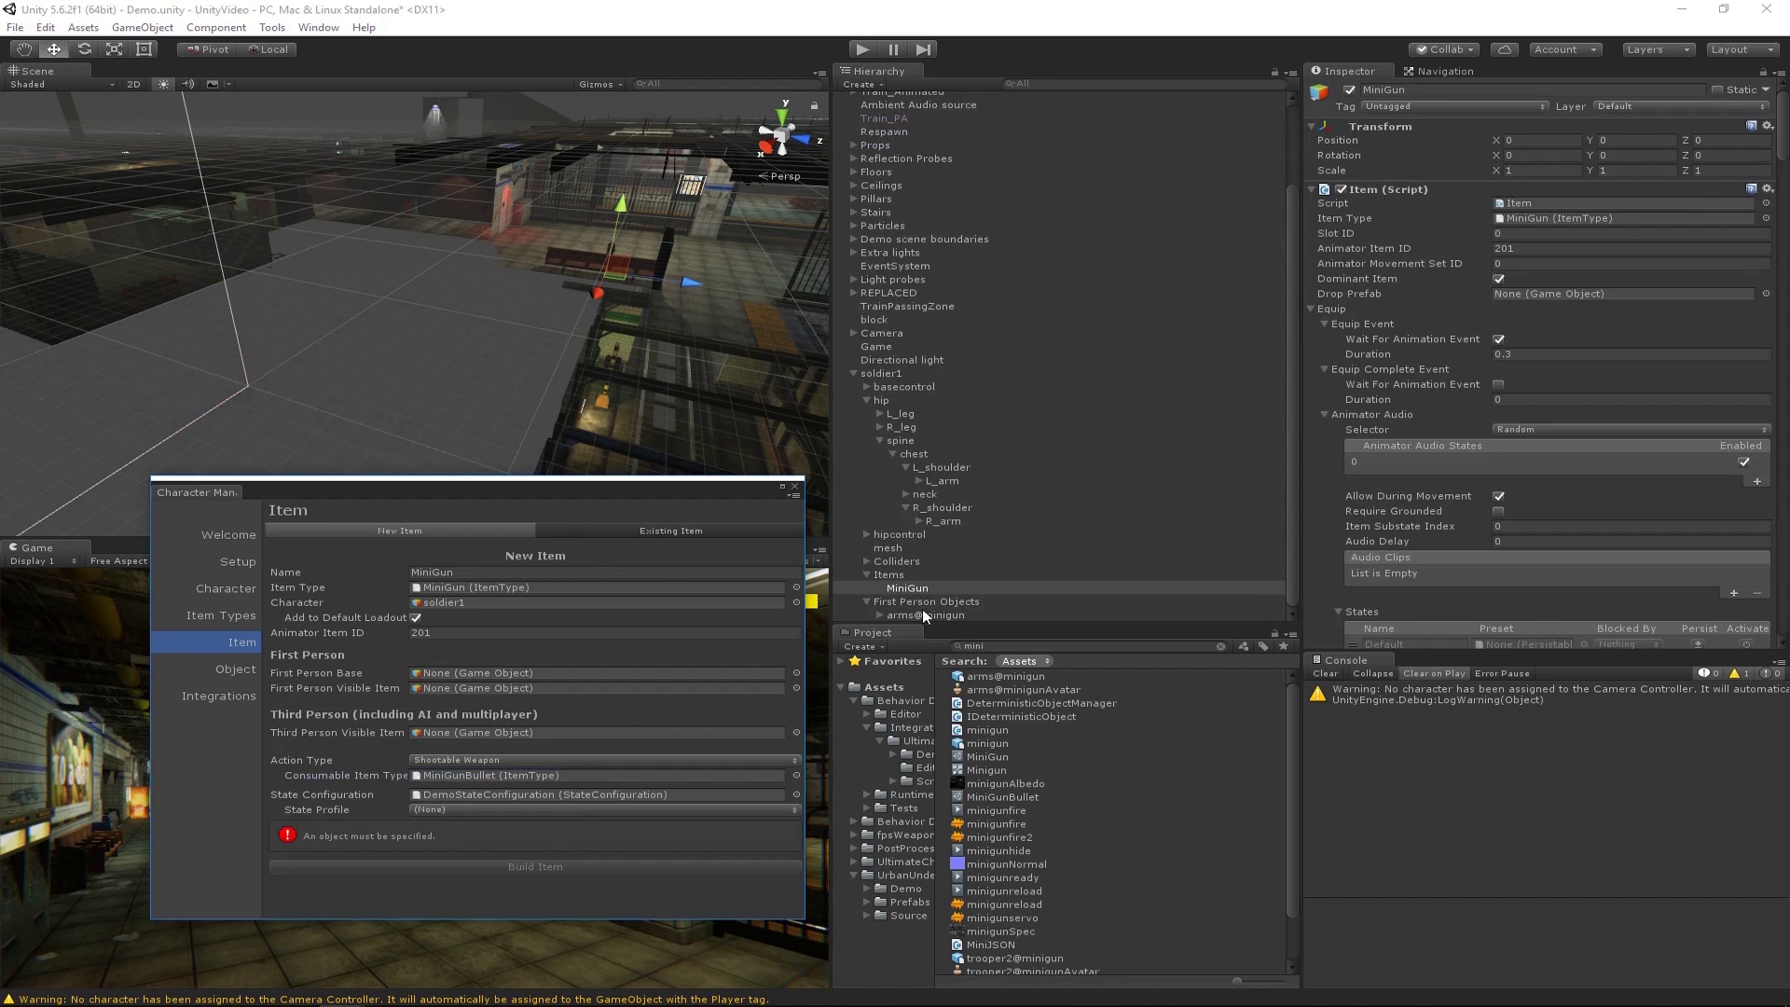
{"action": "double_click", "coordinate": [919, 615]}
{"action": "left_click_drag", "start_coordinate": [448, 307], "coordinate": [308, 289], "text": "alt"}
{"action": "key", "text": "f"}
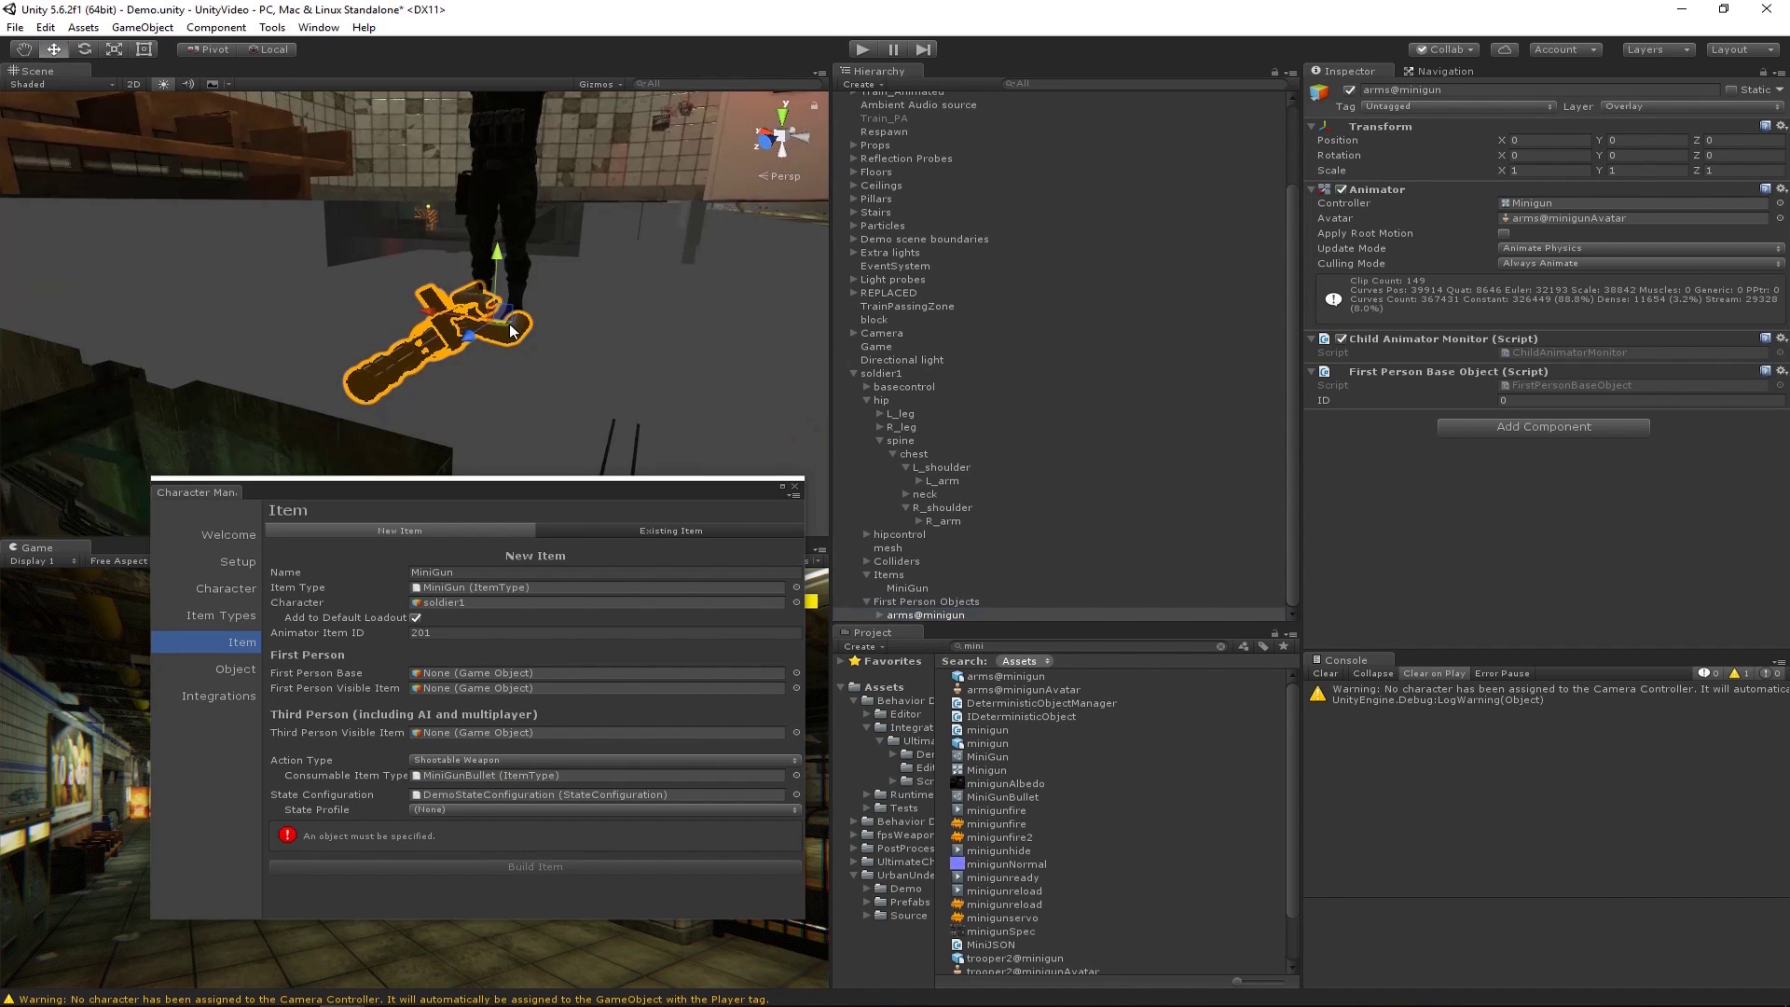
{"action": "left_click_drag", "start_coordinate": [512, 331], "coordinate": [717, 534], "text": "alt"}
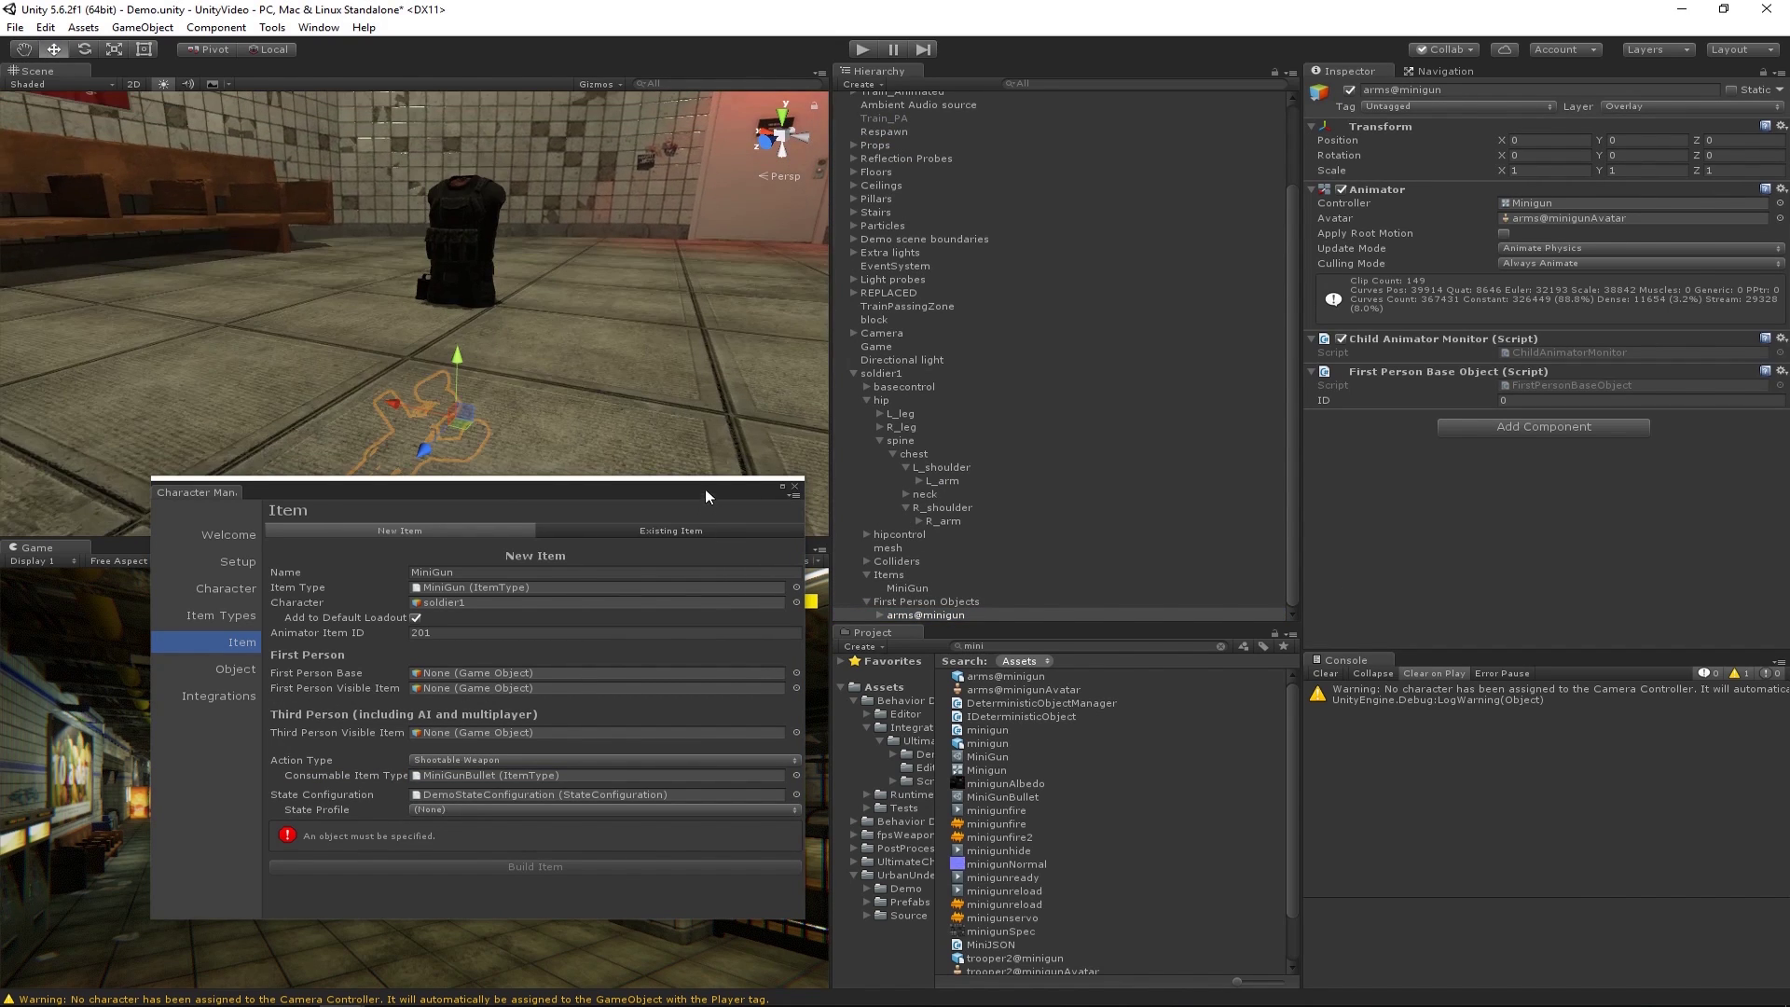
{"action": "left_click", "coordinate": [794, 485]}
{"action": "left_click", "coordinate": [867, 46]}
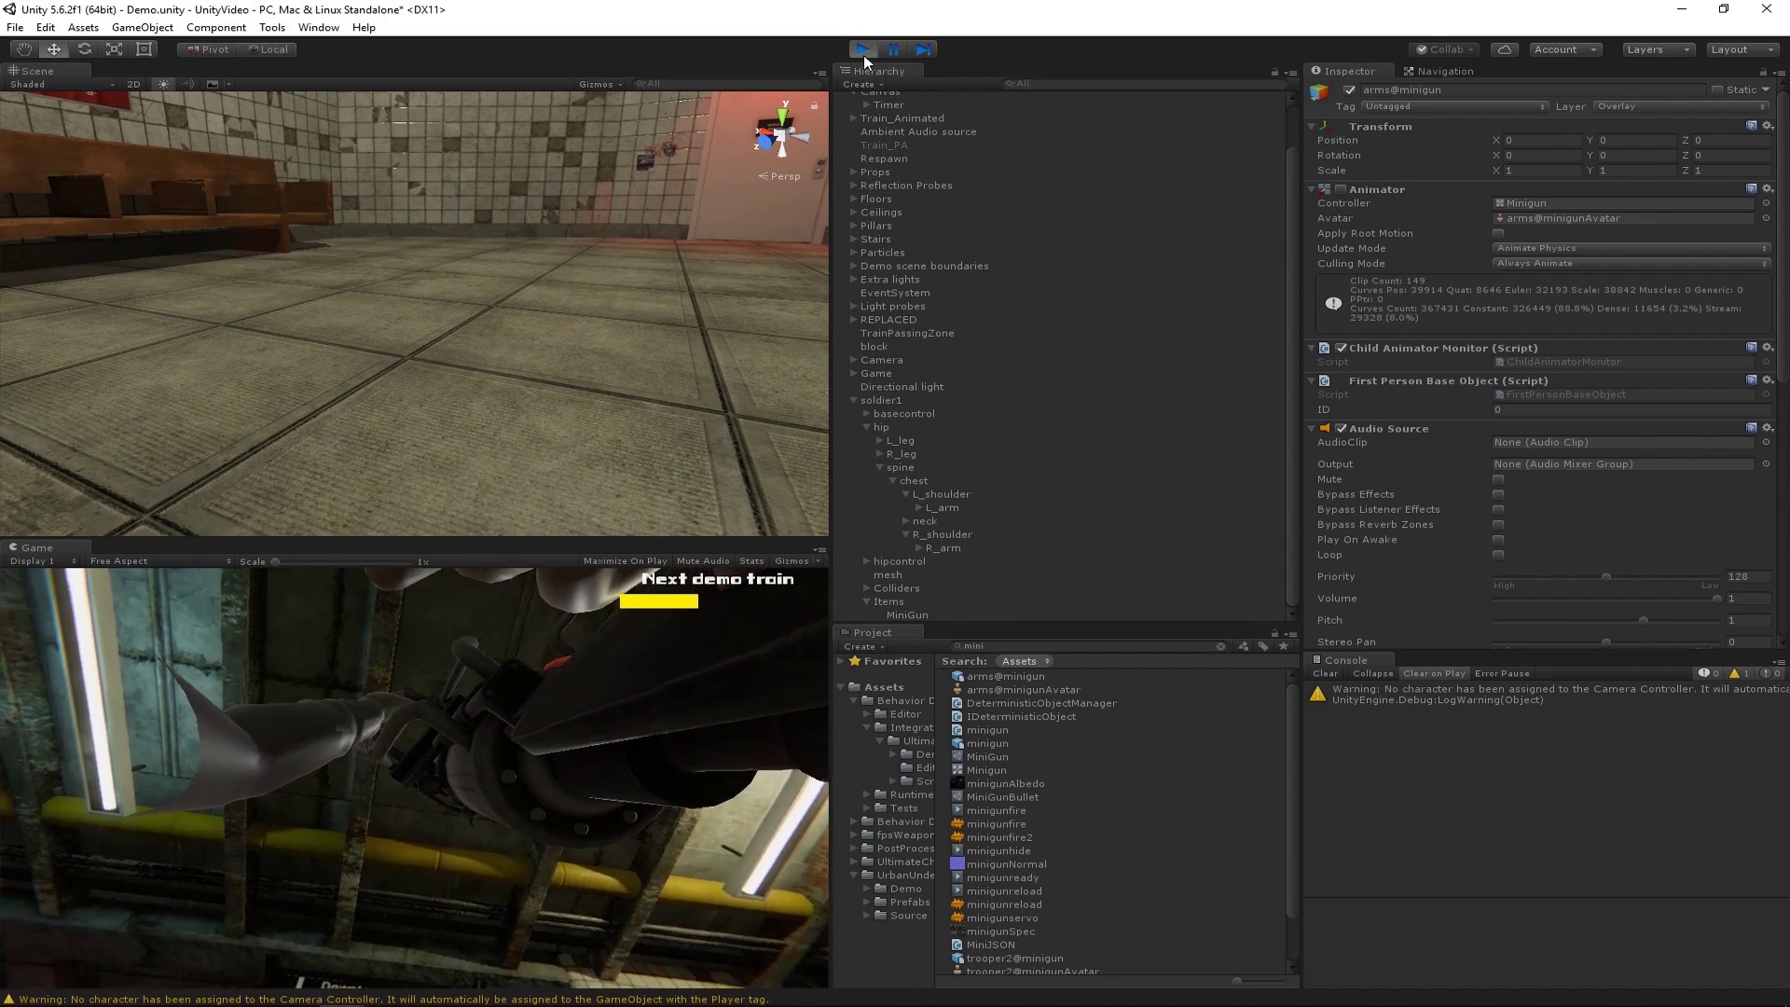
Stop Play mode to return to editing the Demo scene.
{"action": "left_click", "coordinate": [863, 54]}
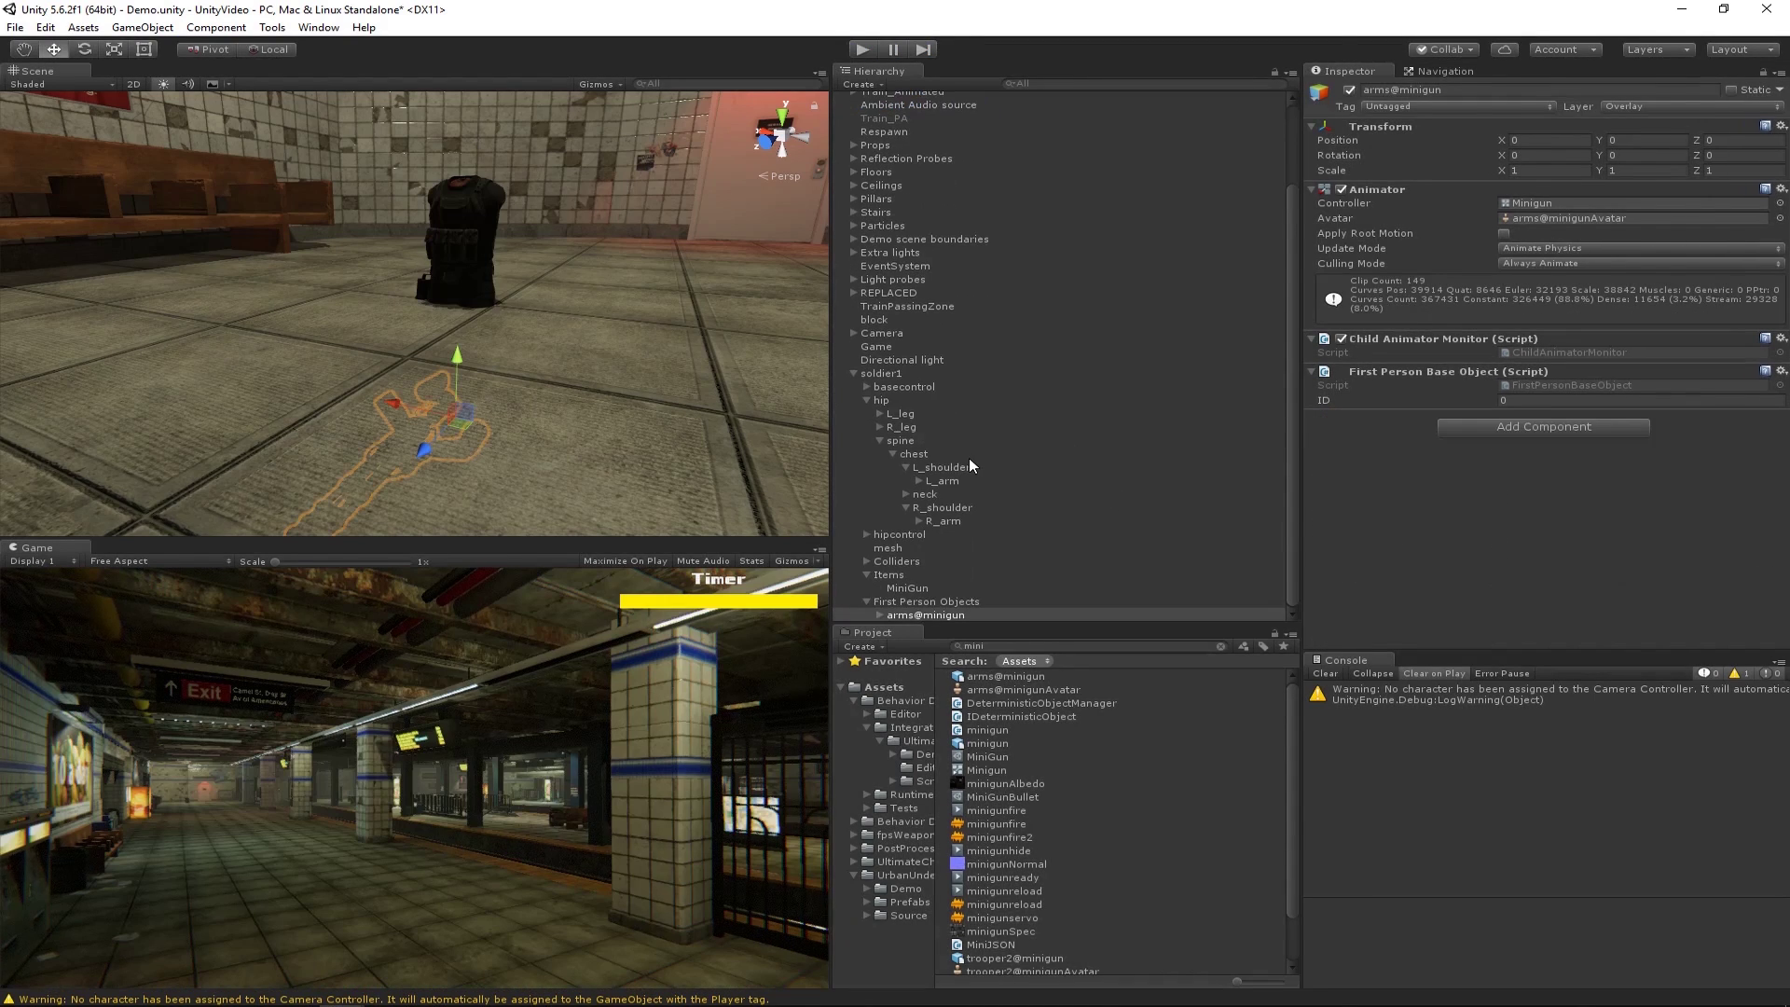
Set the MiniGun's first-person Position Offset Y to -0.29 and start a test run.
{"action": "left_click", "coordinate": [909, 587]}
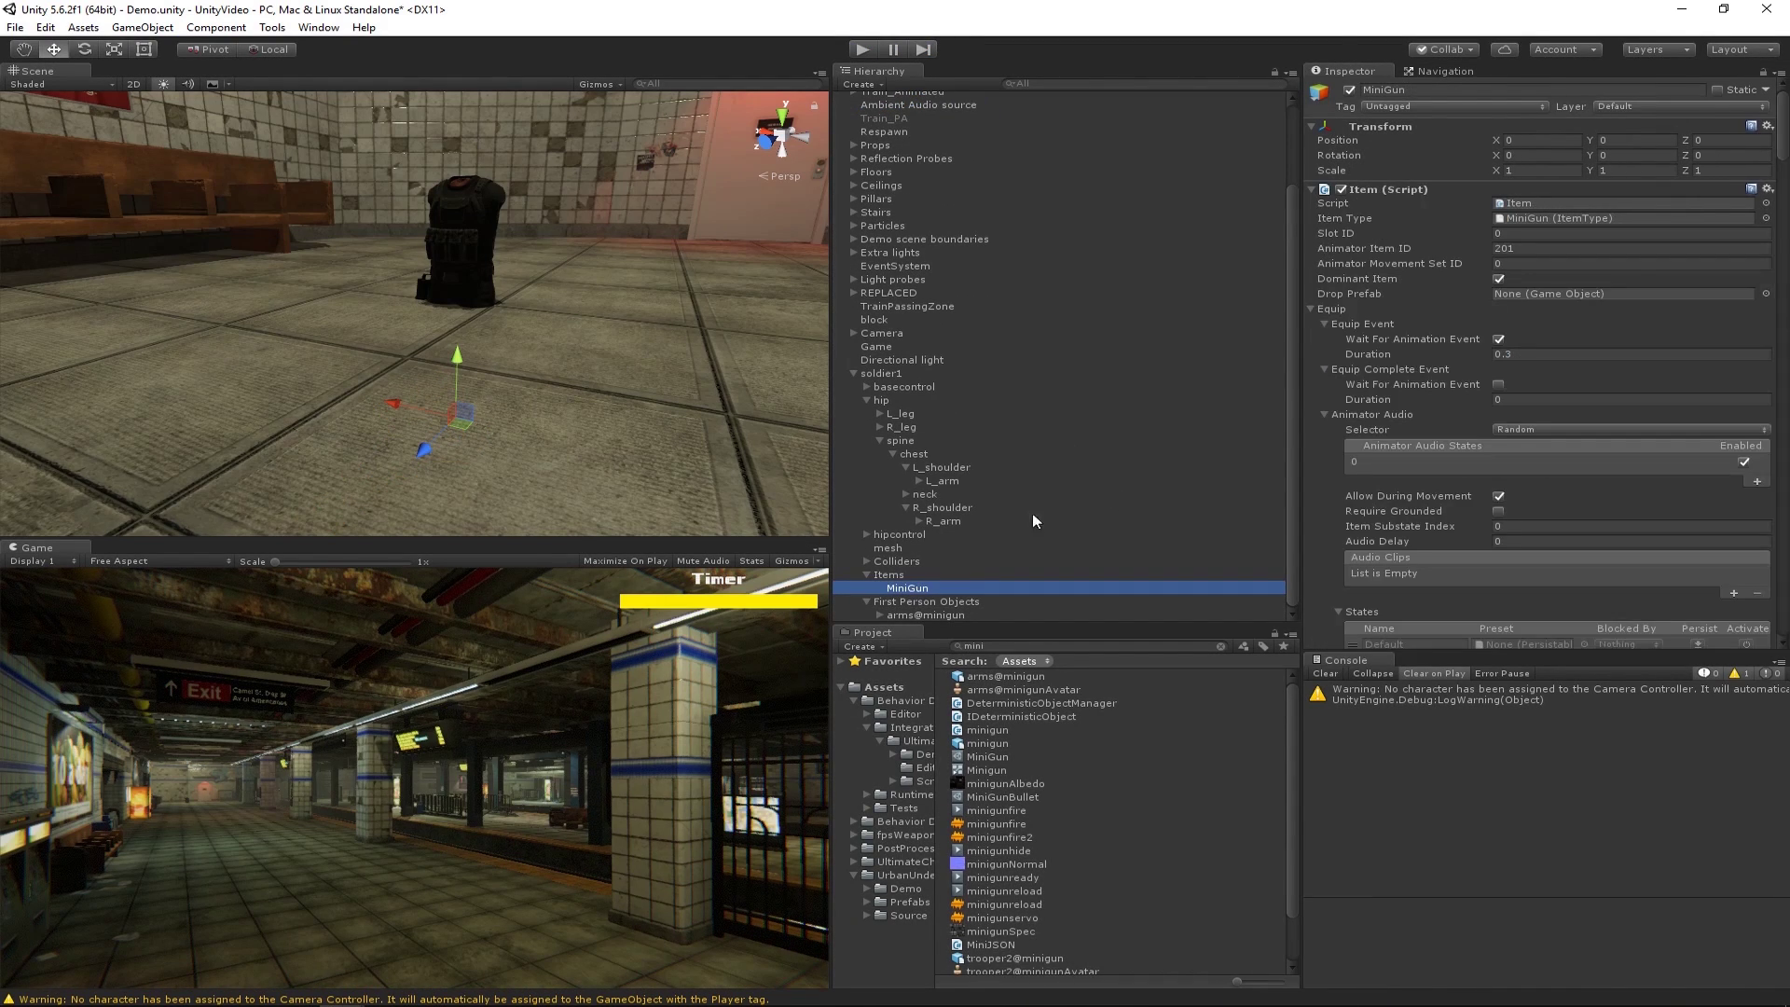
{"action": "scroll", "coordinate": [1423, 410], "scroll_direction": "down", "scroll_amount": 5}
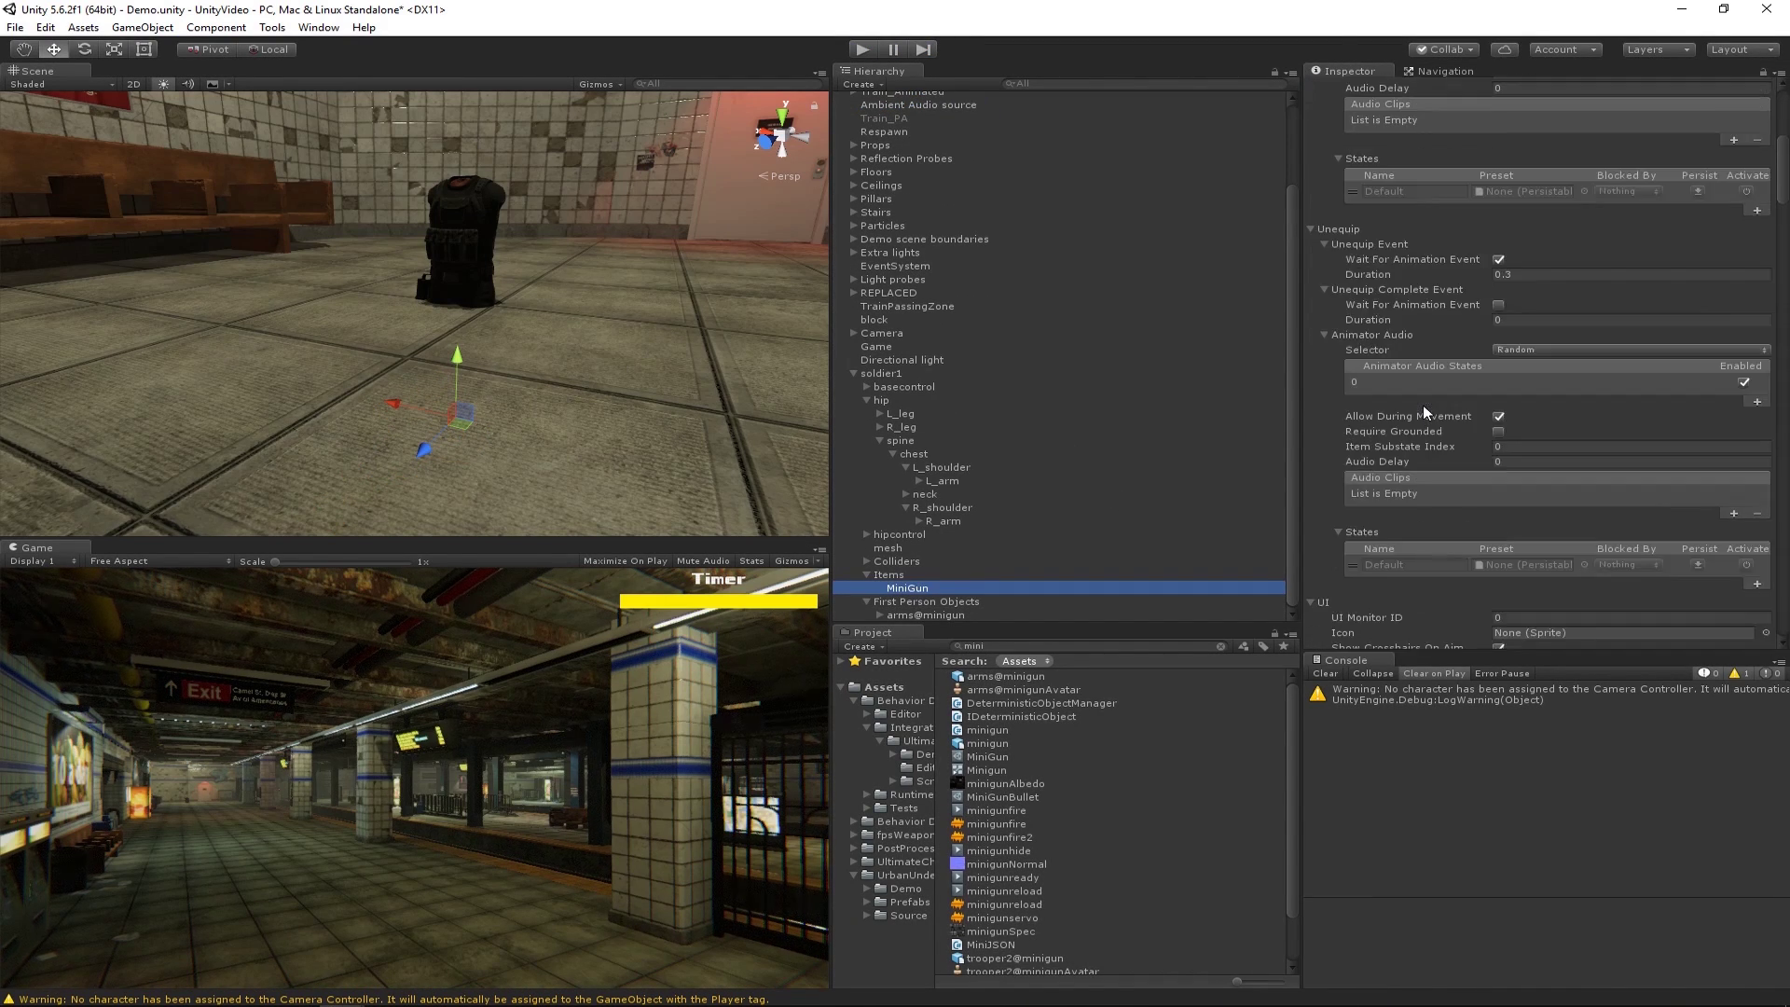
{"action": "scroll", "coordinate": [1423, 411], "scroll_direction": "down", "scroll_amount": 10}
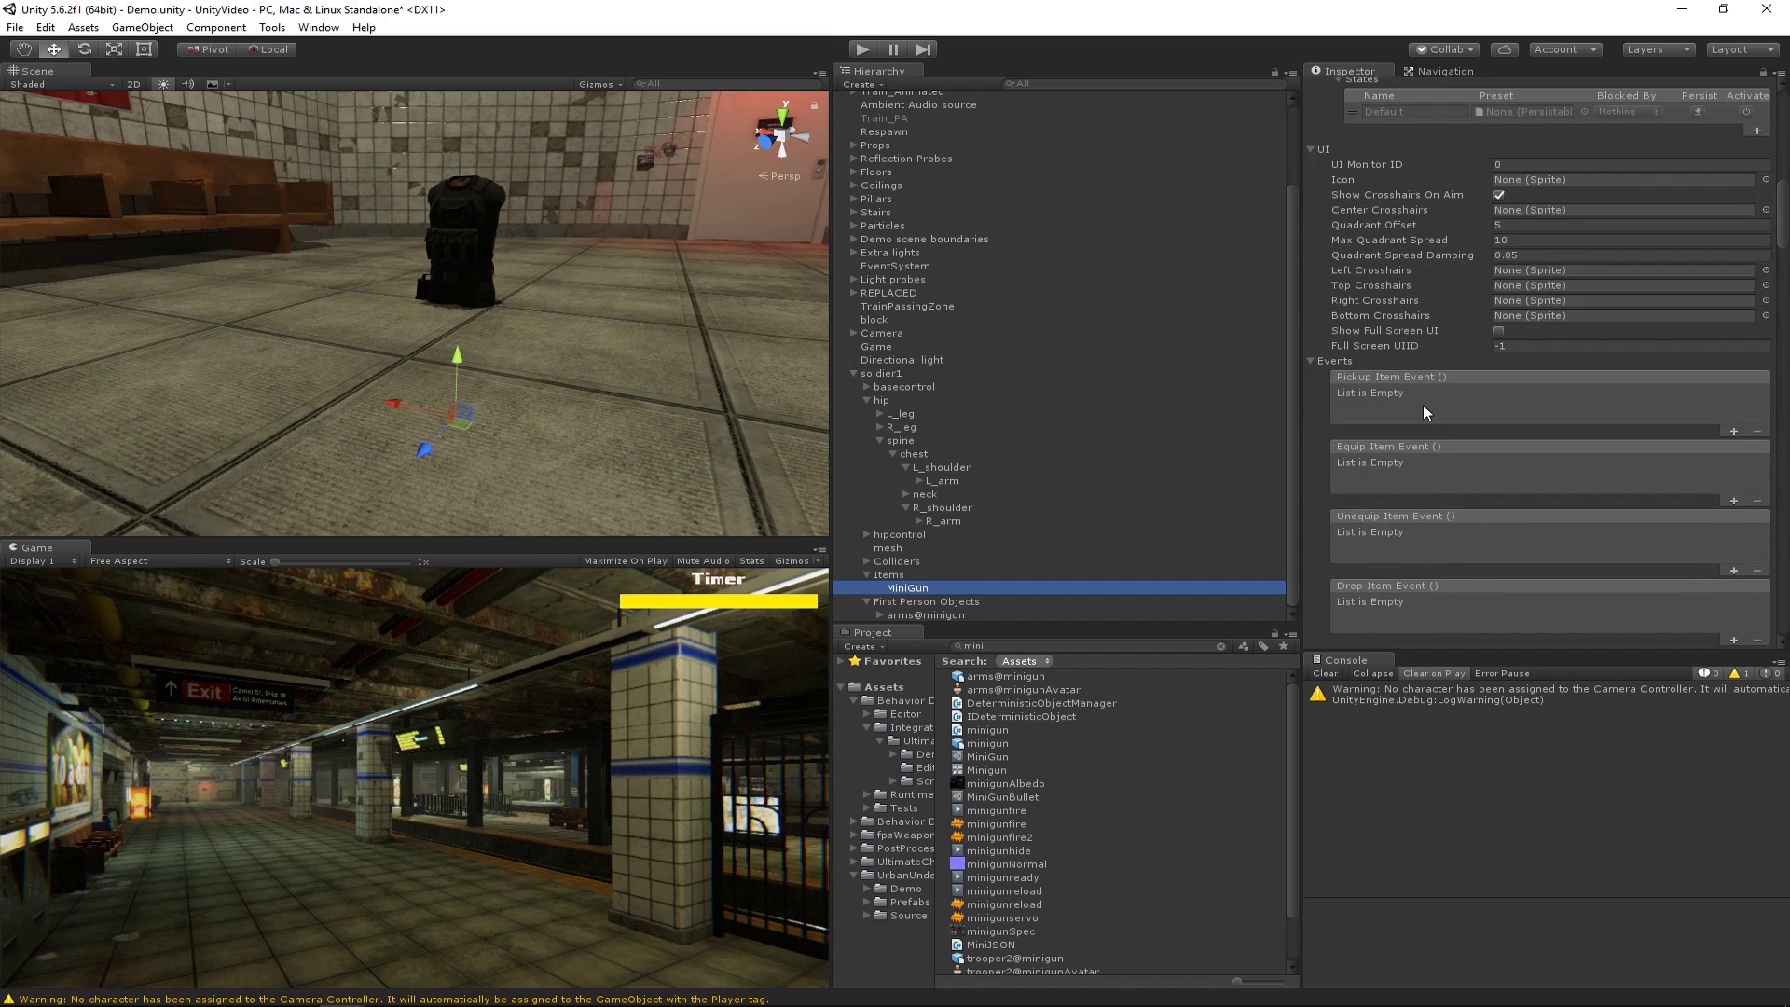
{"action": "scroll", "coordinate": [1422, 404], "scroll_direction": "down", "scroll_amount": 5}
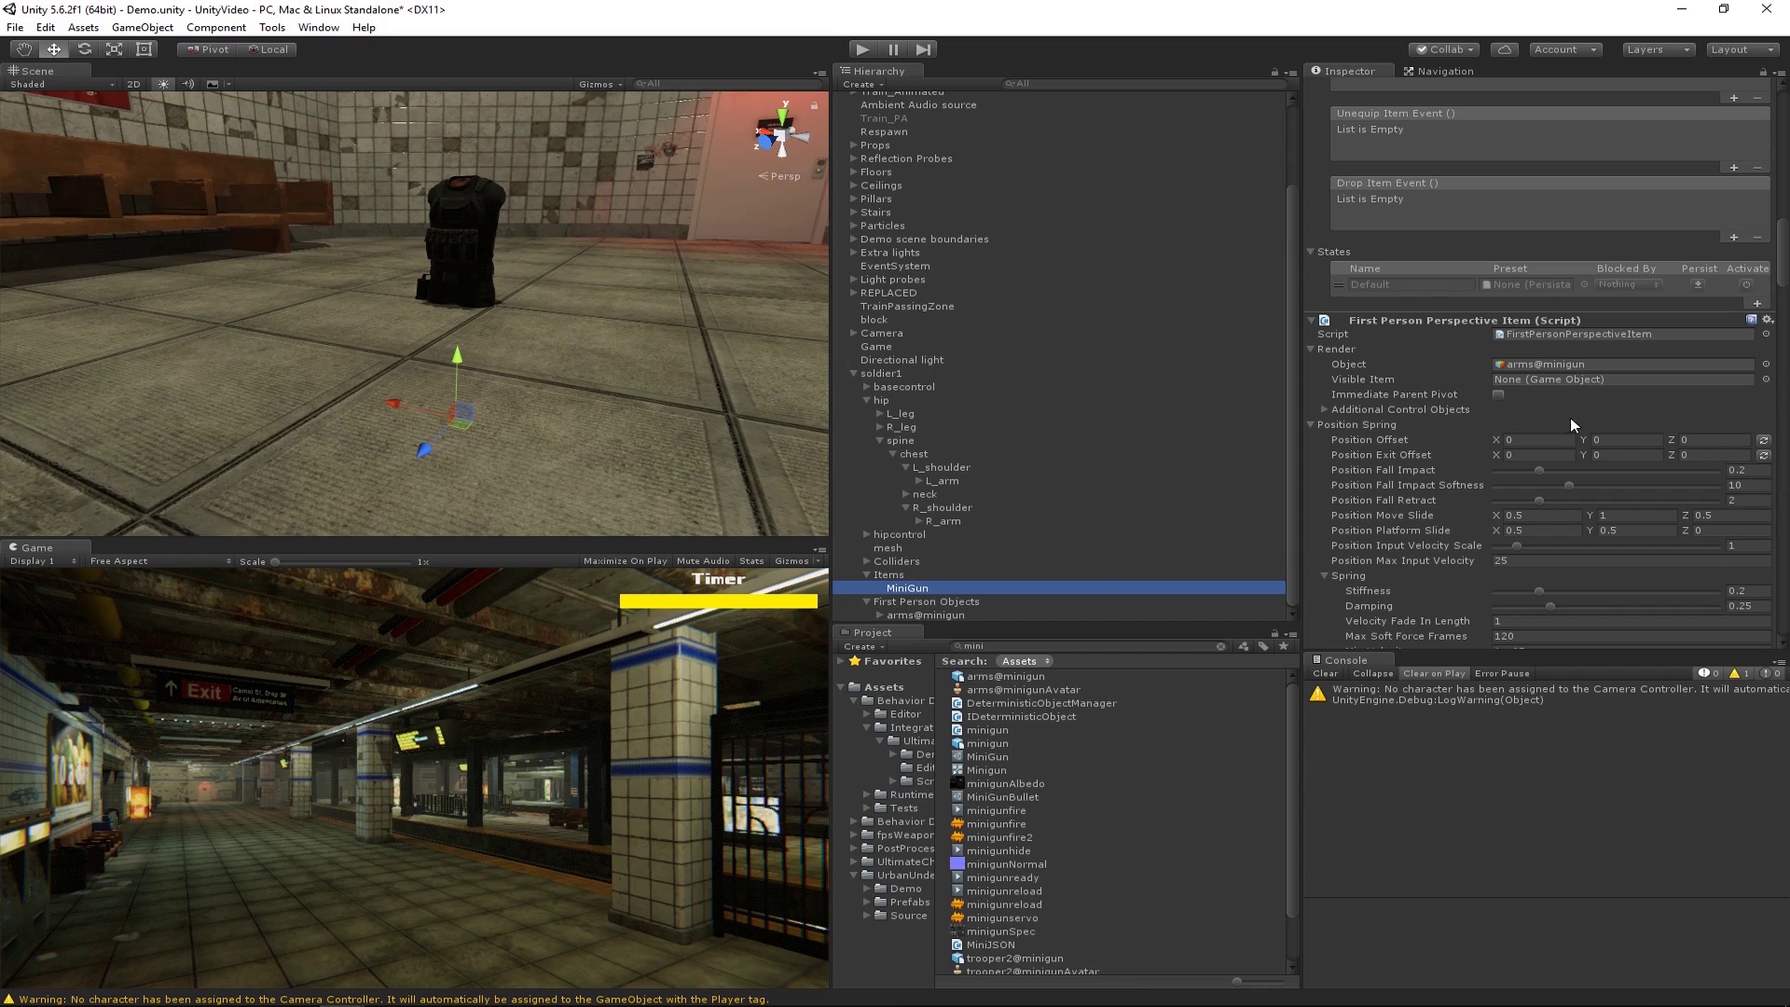
{"action": "left_click", "coordinate": [1632, 439]}
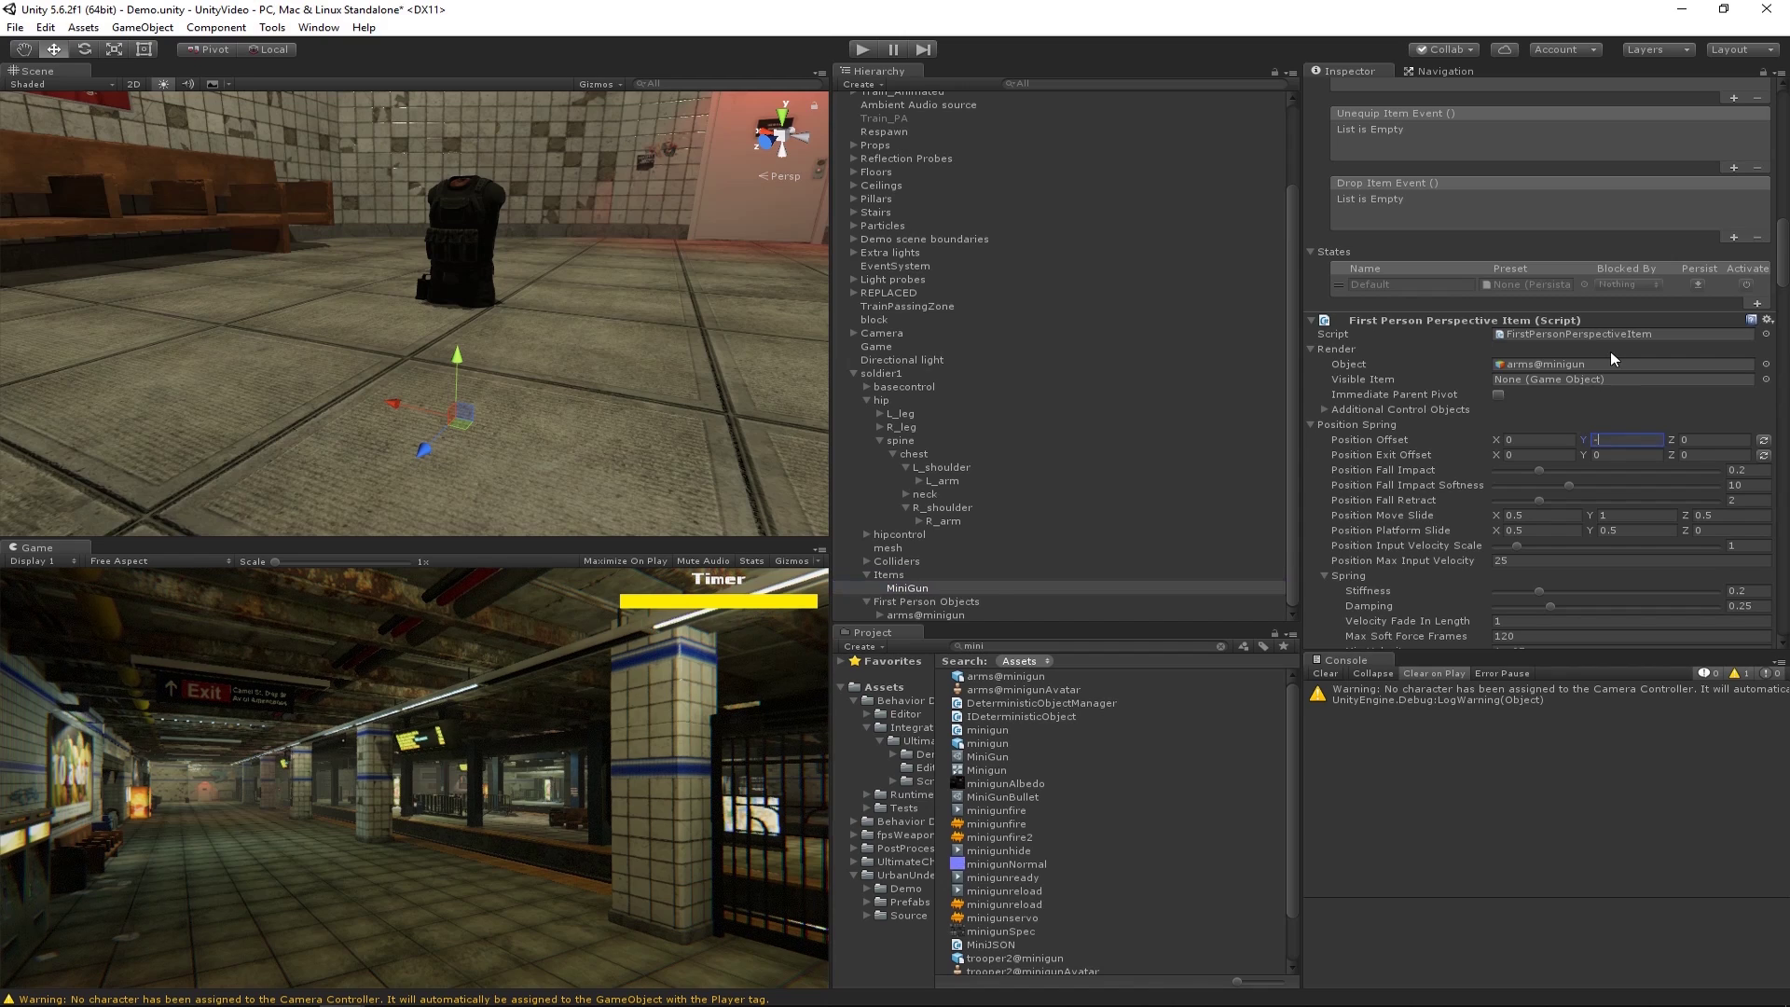
{"action": "key", "text": "Return"}
{"action": "left_click", "coordinate": [865, 50]}
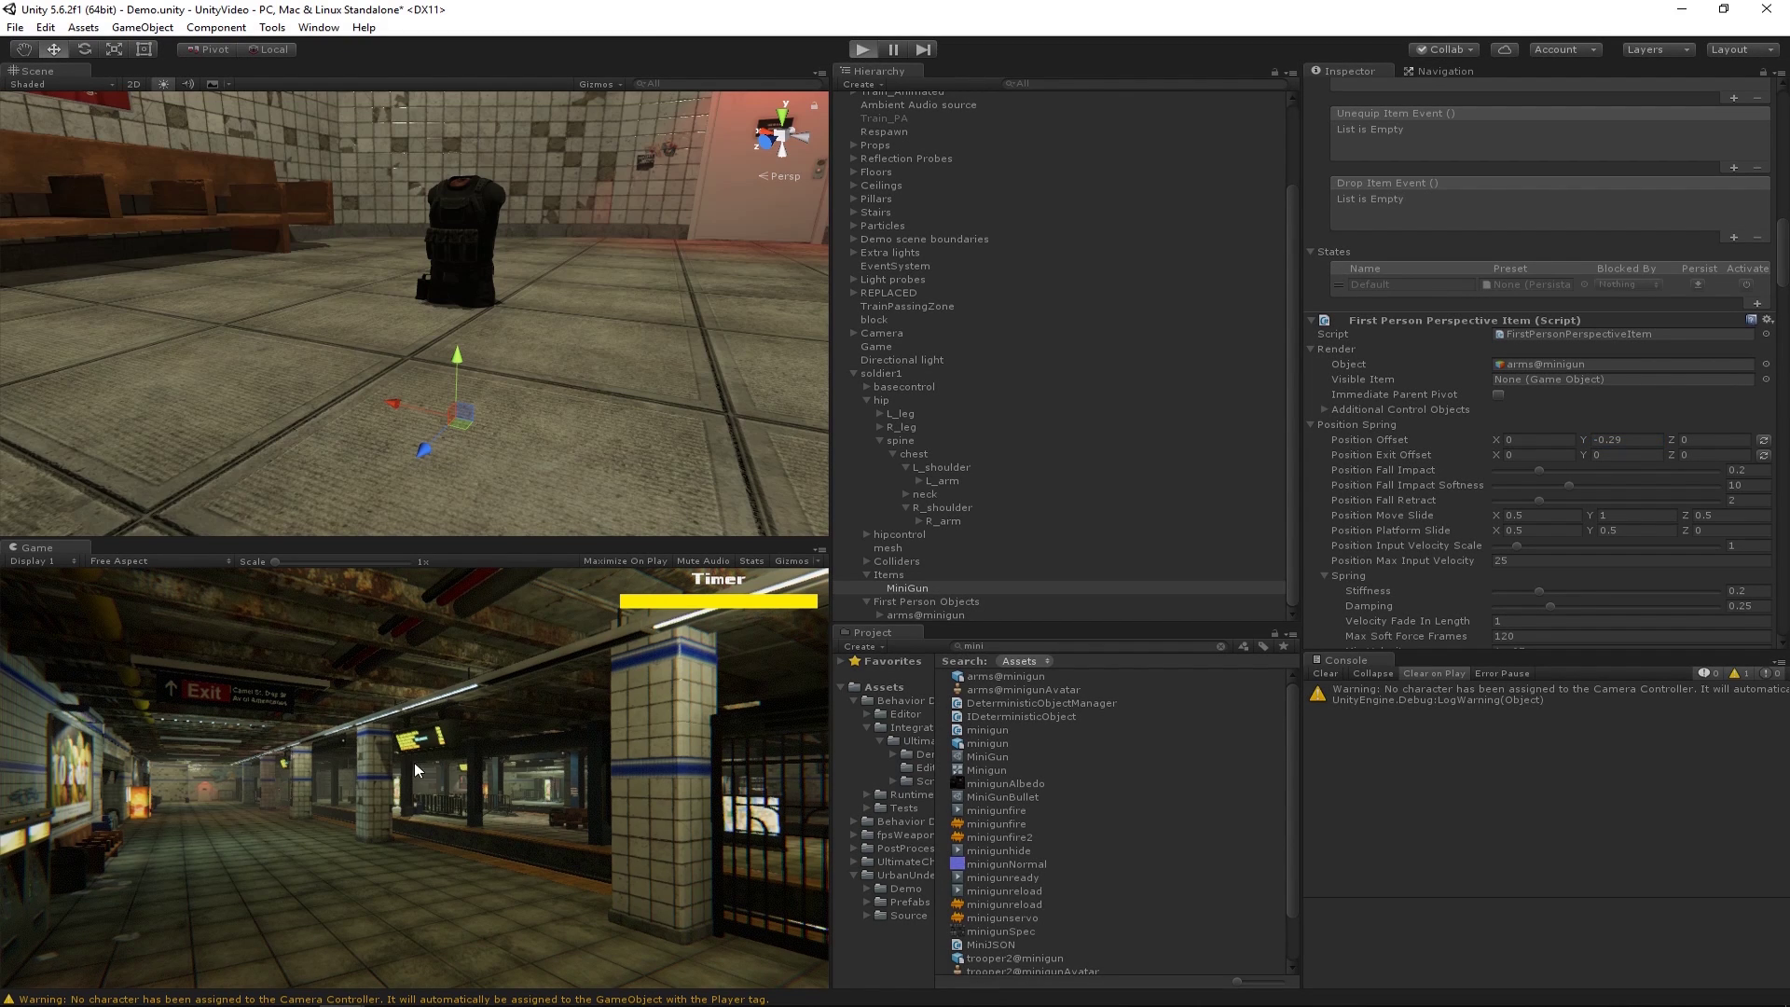
Walk the soldier forward along the platform, then stop Play mode.
{"action": "key", "text": "w"}
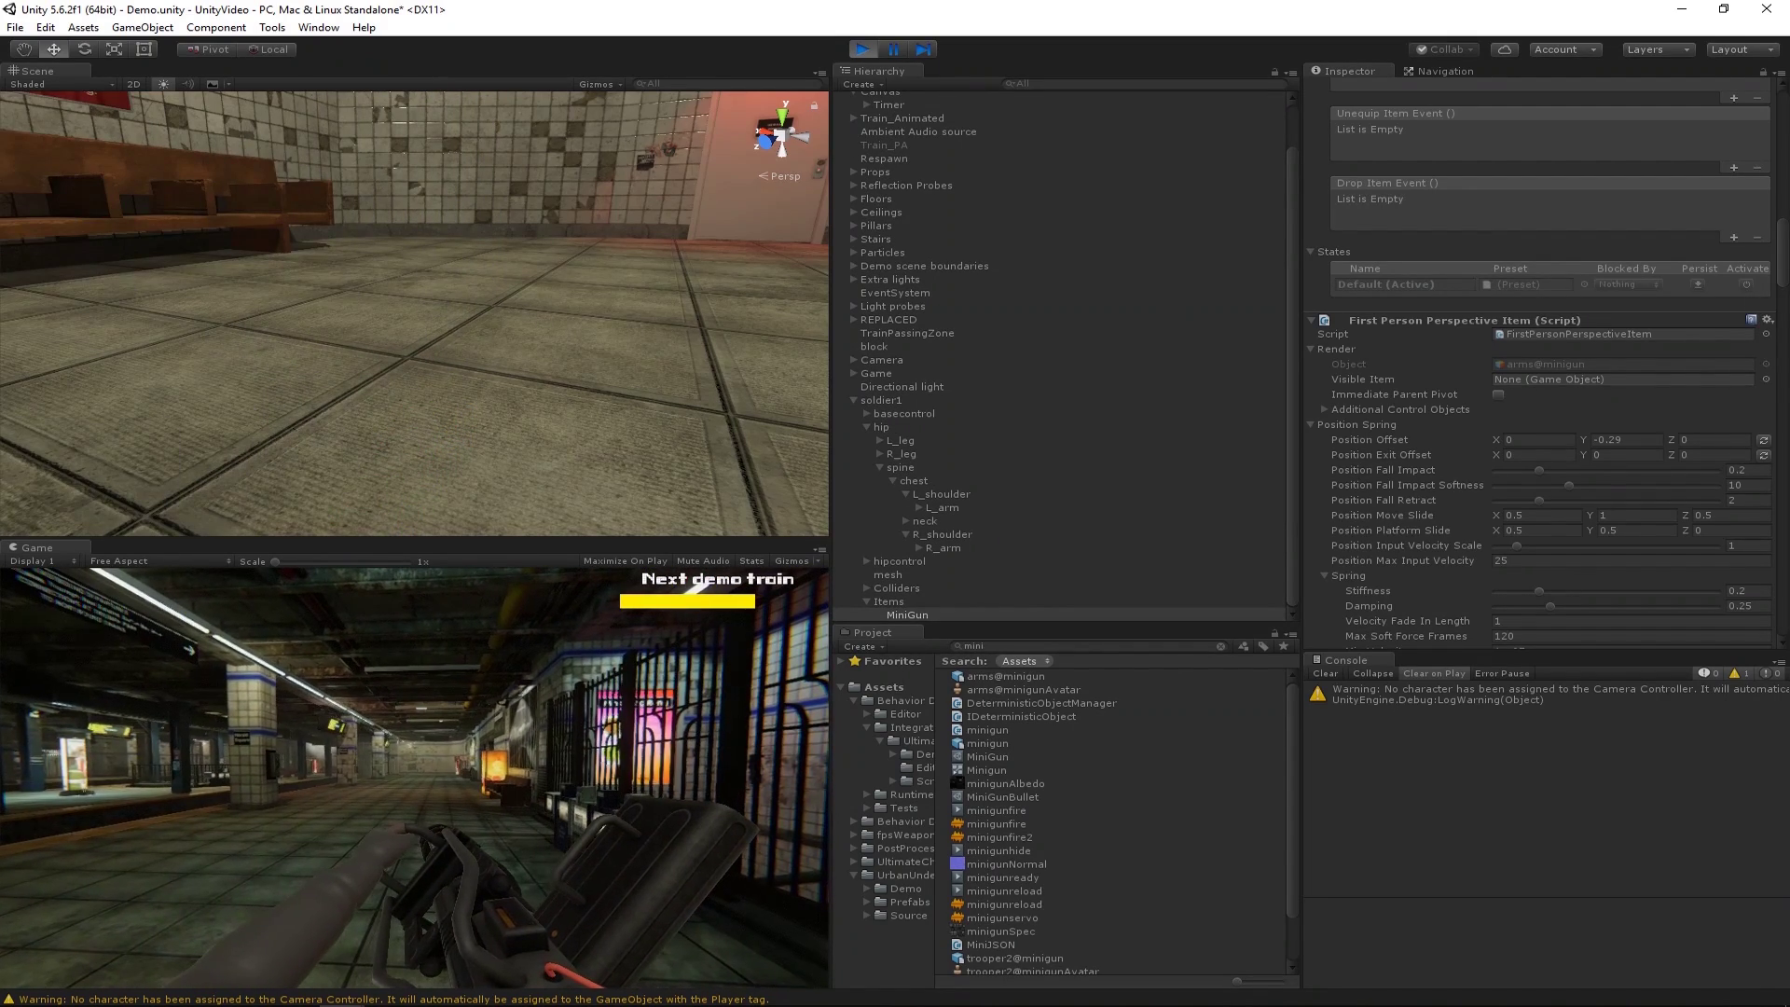
{"action": "key", "text": "w"}
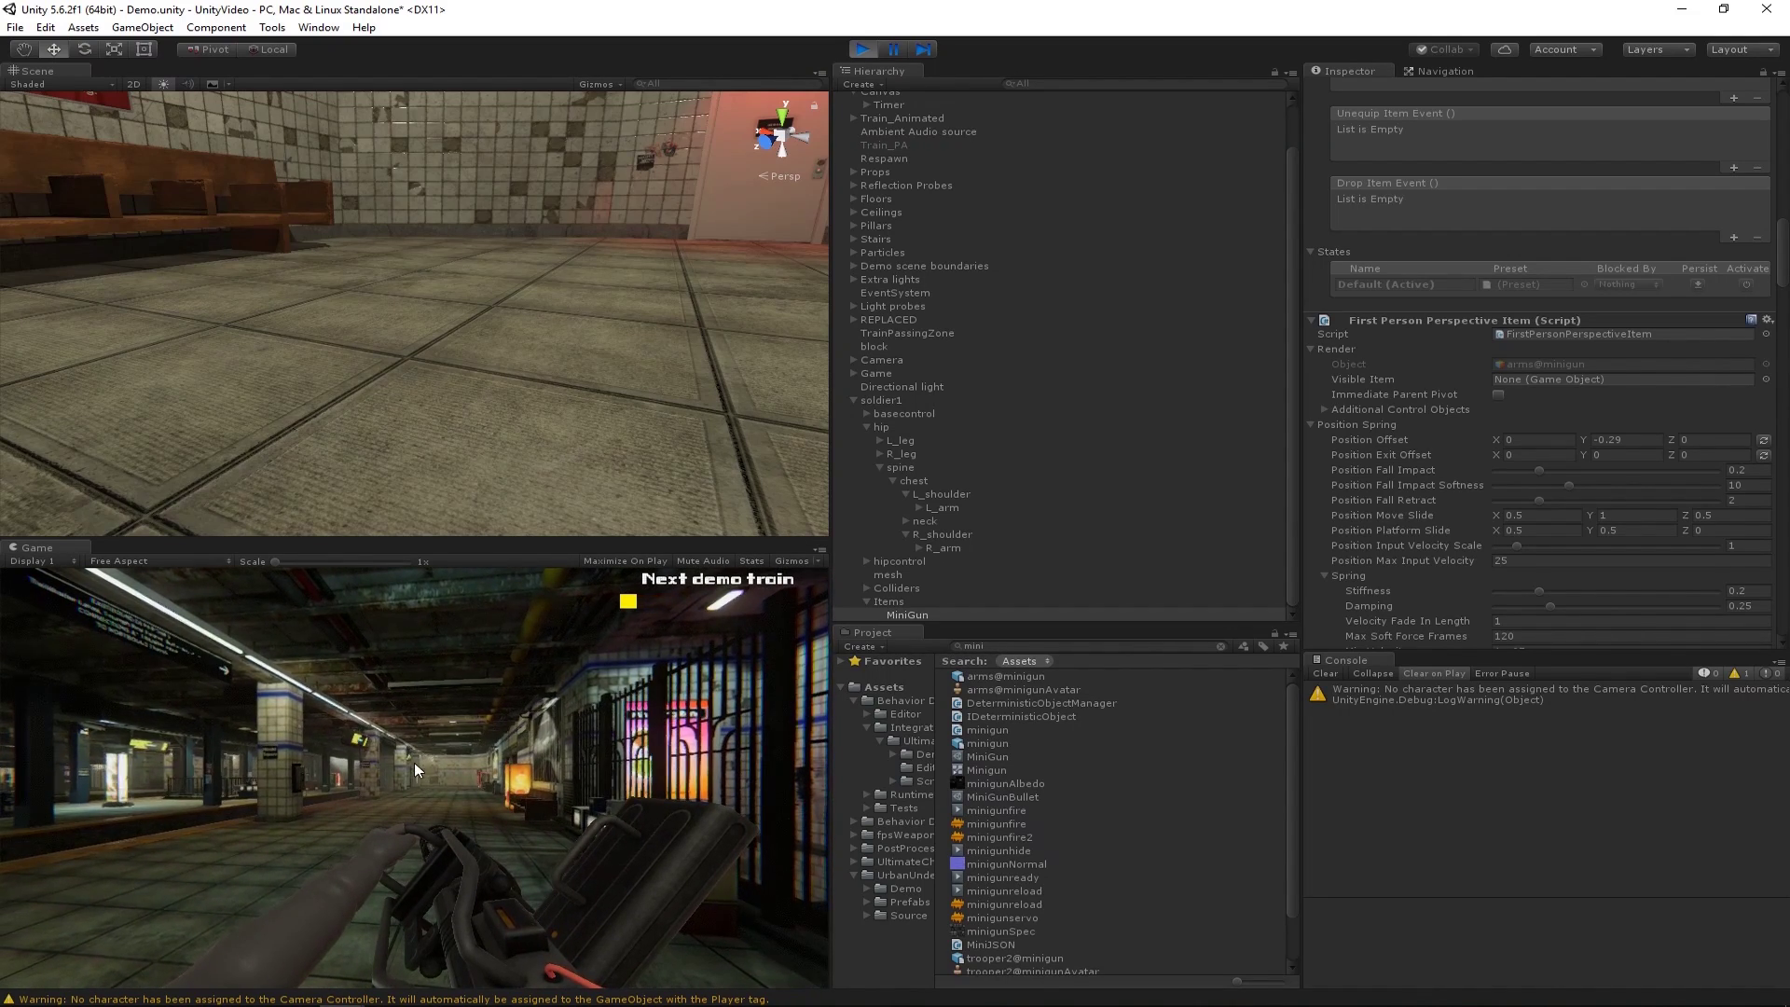
{"action": "left_click", "coordinate": [850, 51]}
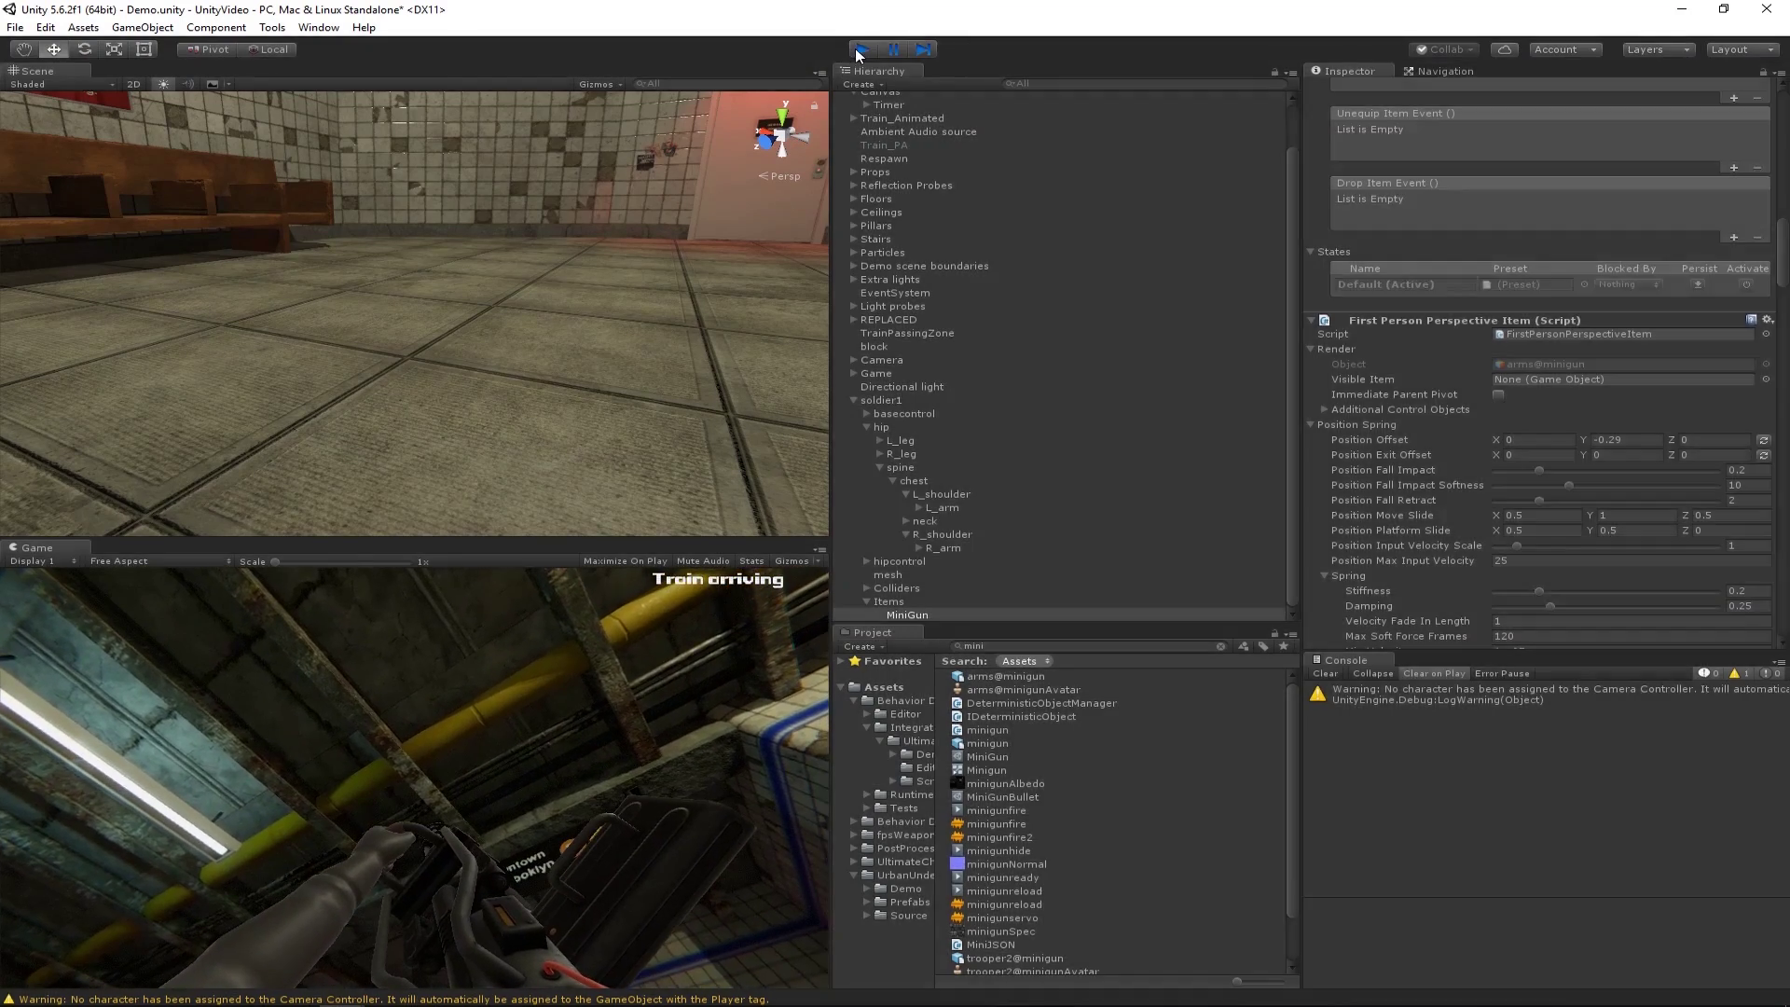
Untick Wait For Animation Event on the Shootable Weapon's Use Event.
{"action": "scroll", "coordinate": [1454, 494], "scroll_direction": "down", "scroll_amount": 15}
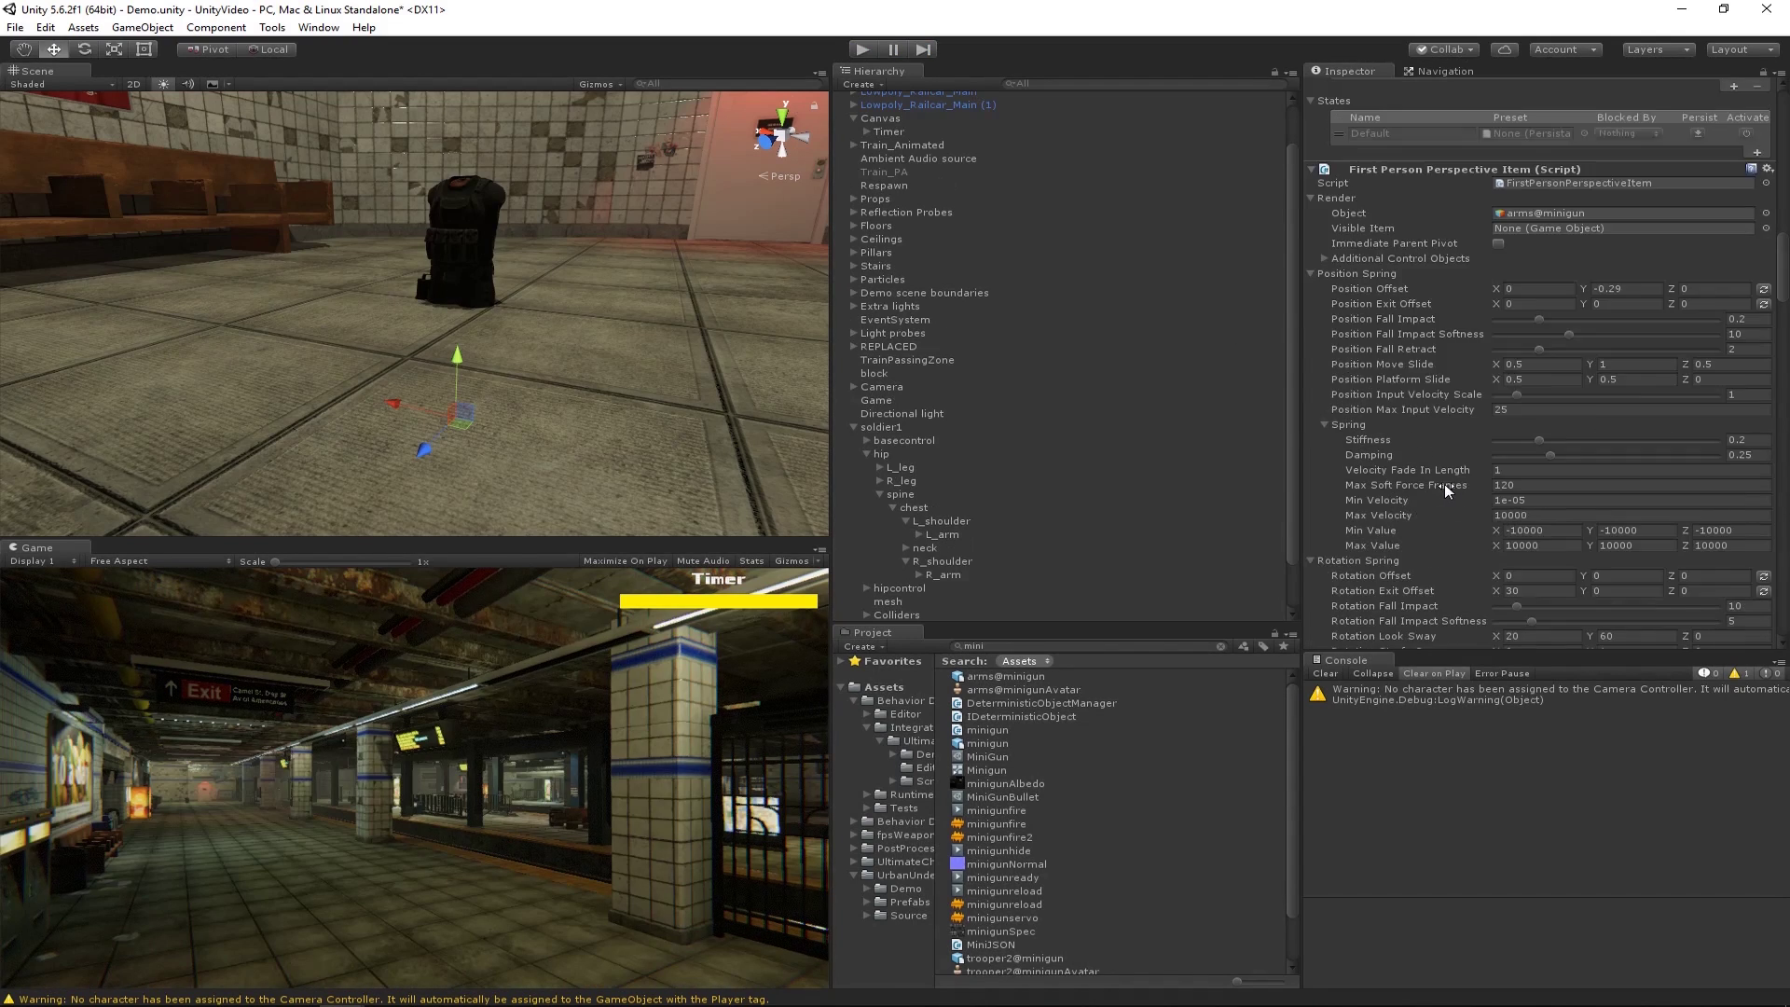
{"action": "scroll", "coordinate": [1423, 439], "scroll_direction": "up", "scroll_amount": 5}
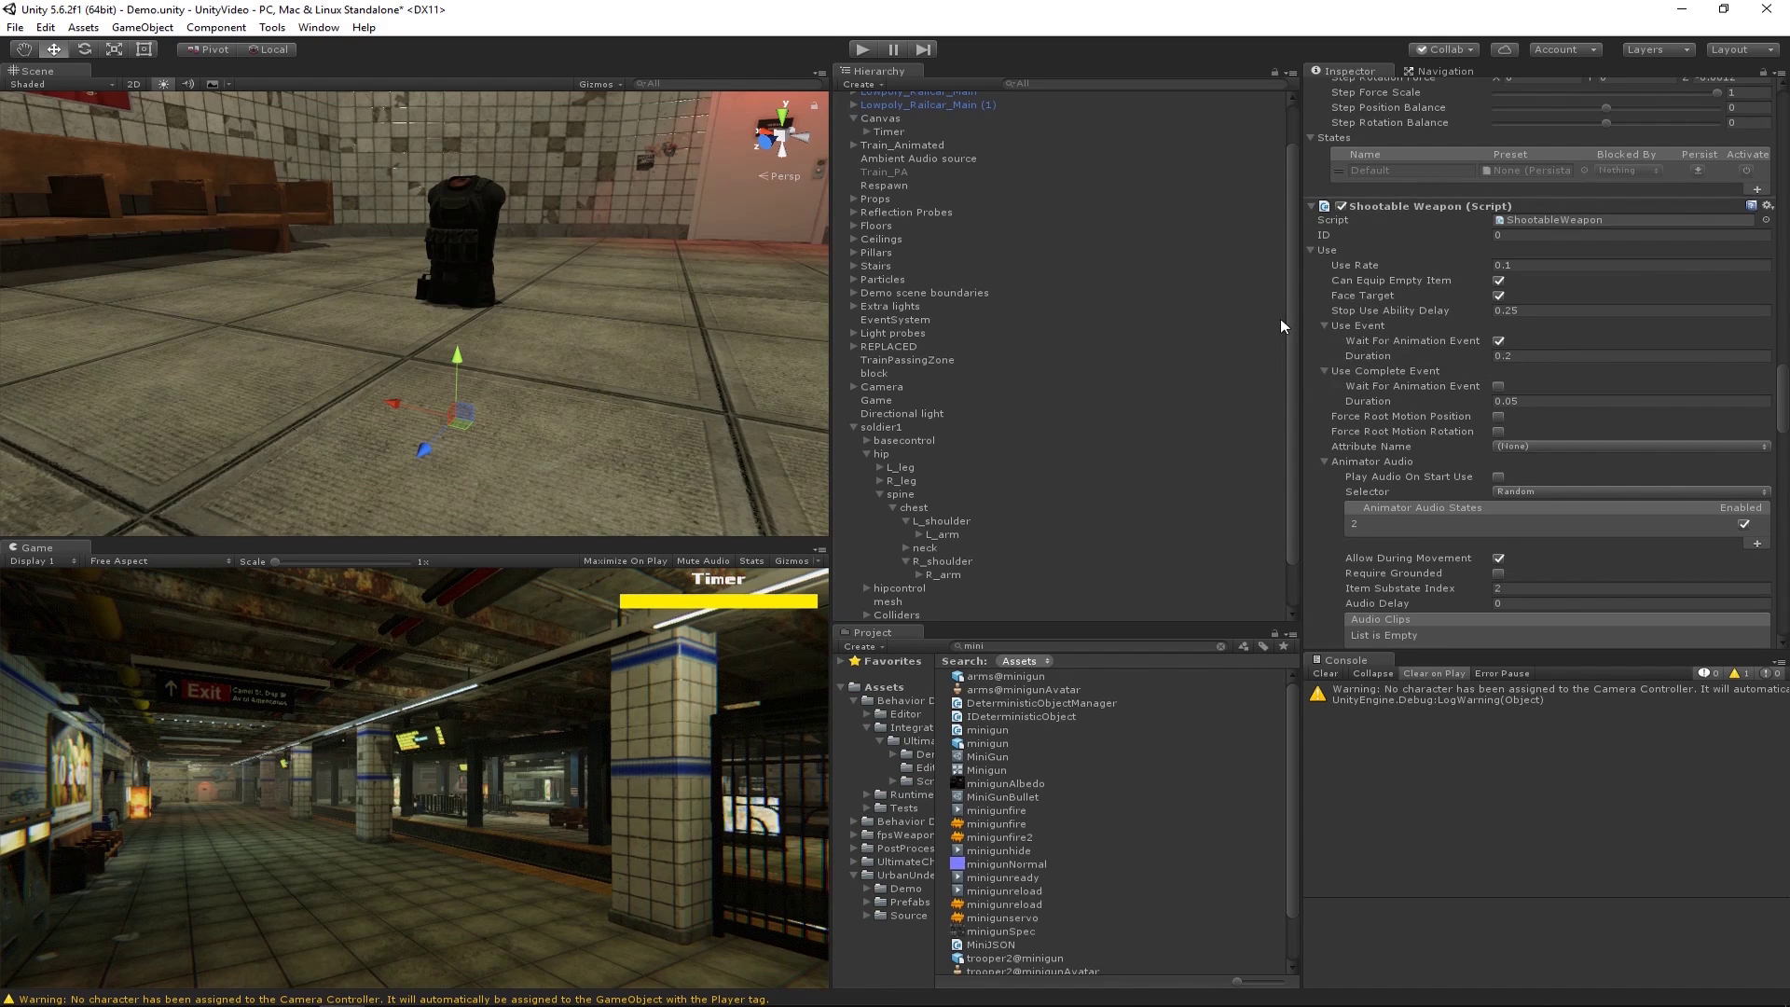
{"action": "left_click", "coordinate": [1500, 342]}
{"action": "left_click", "coordinate": [862, 50]}
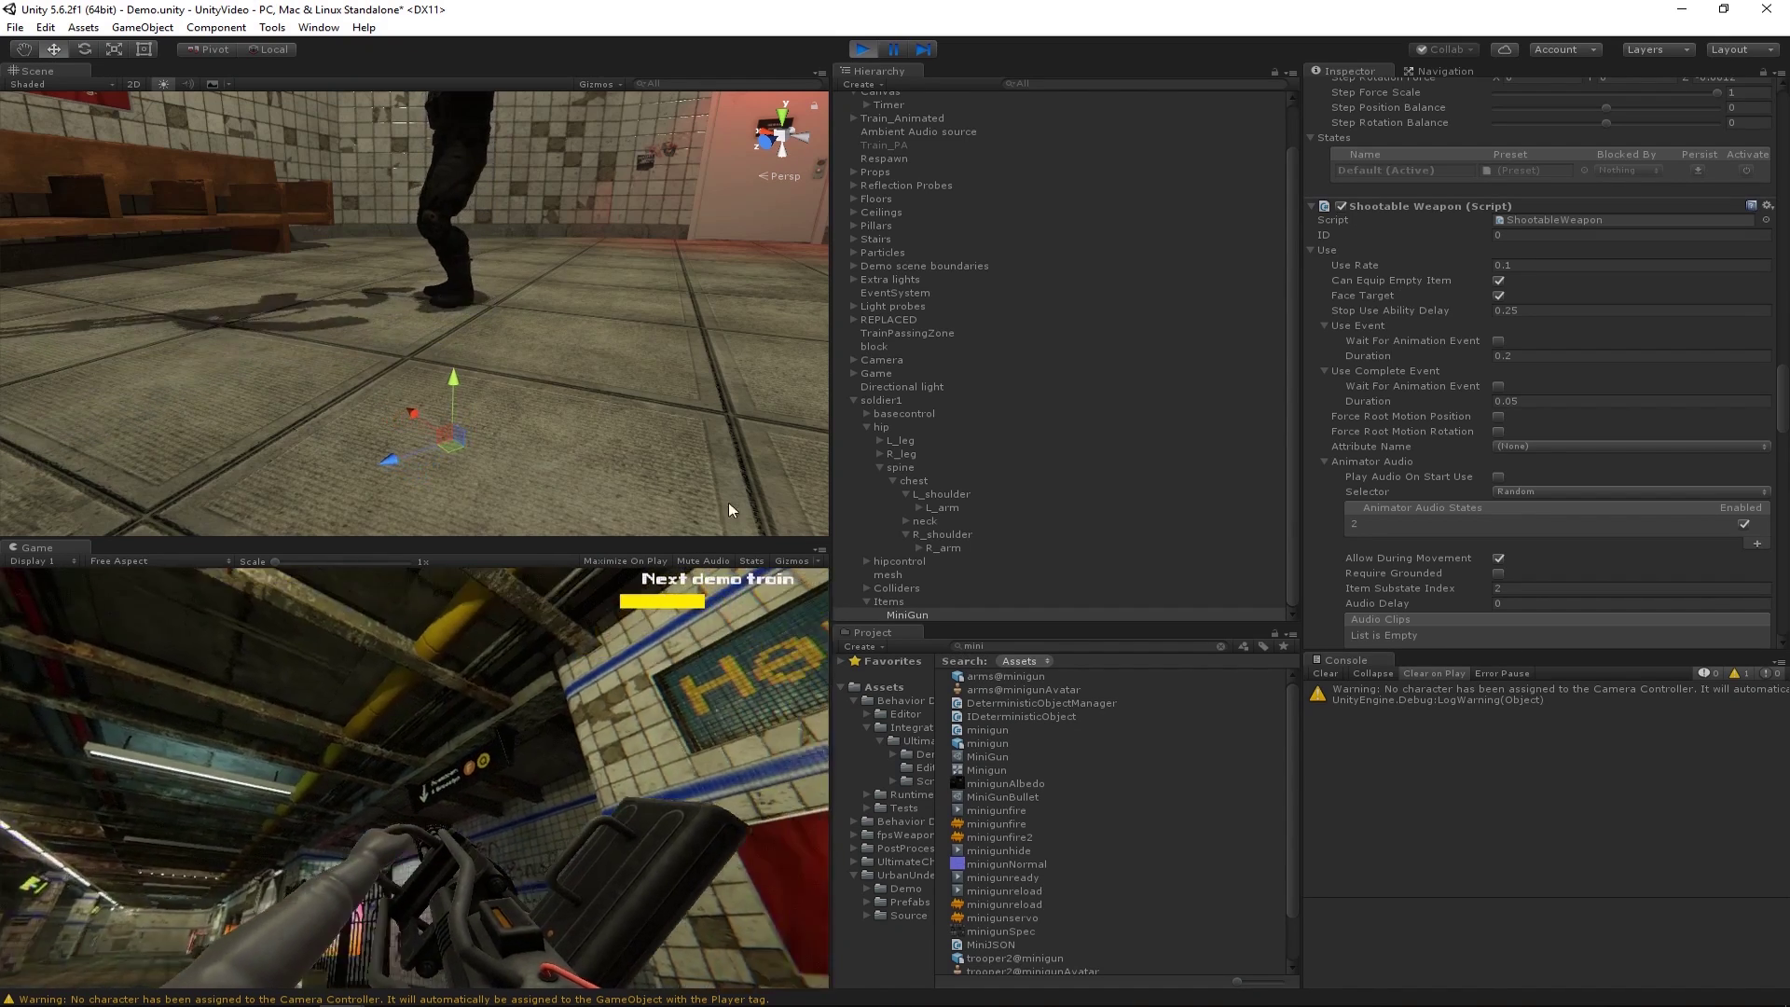
Stop the test run and switch the MiniGun's fire mode to Full Auto.
{"action": "left_click", "coordinate": [862, 50]}
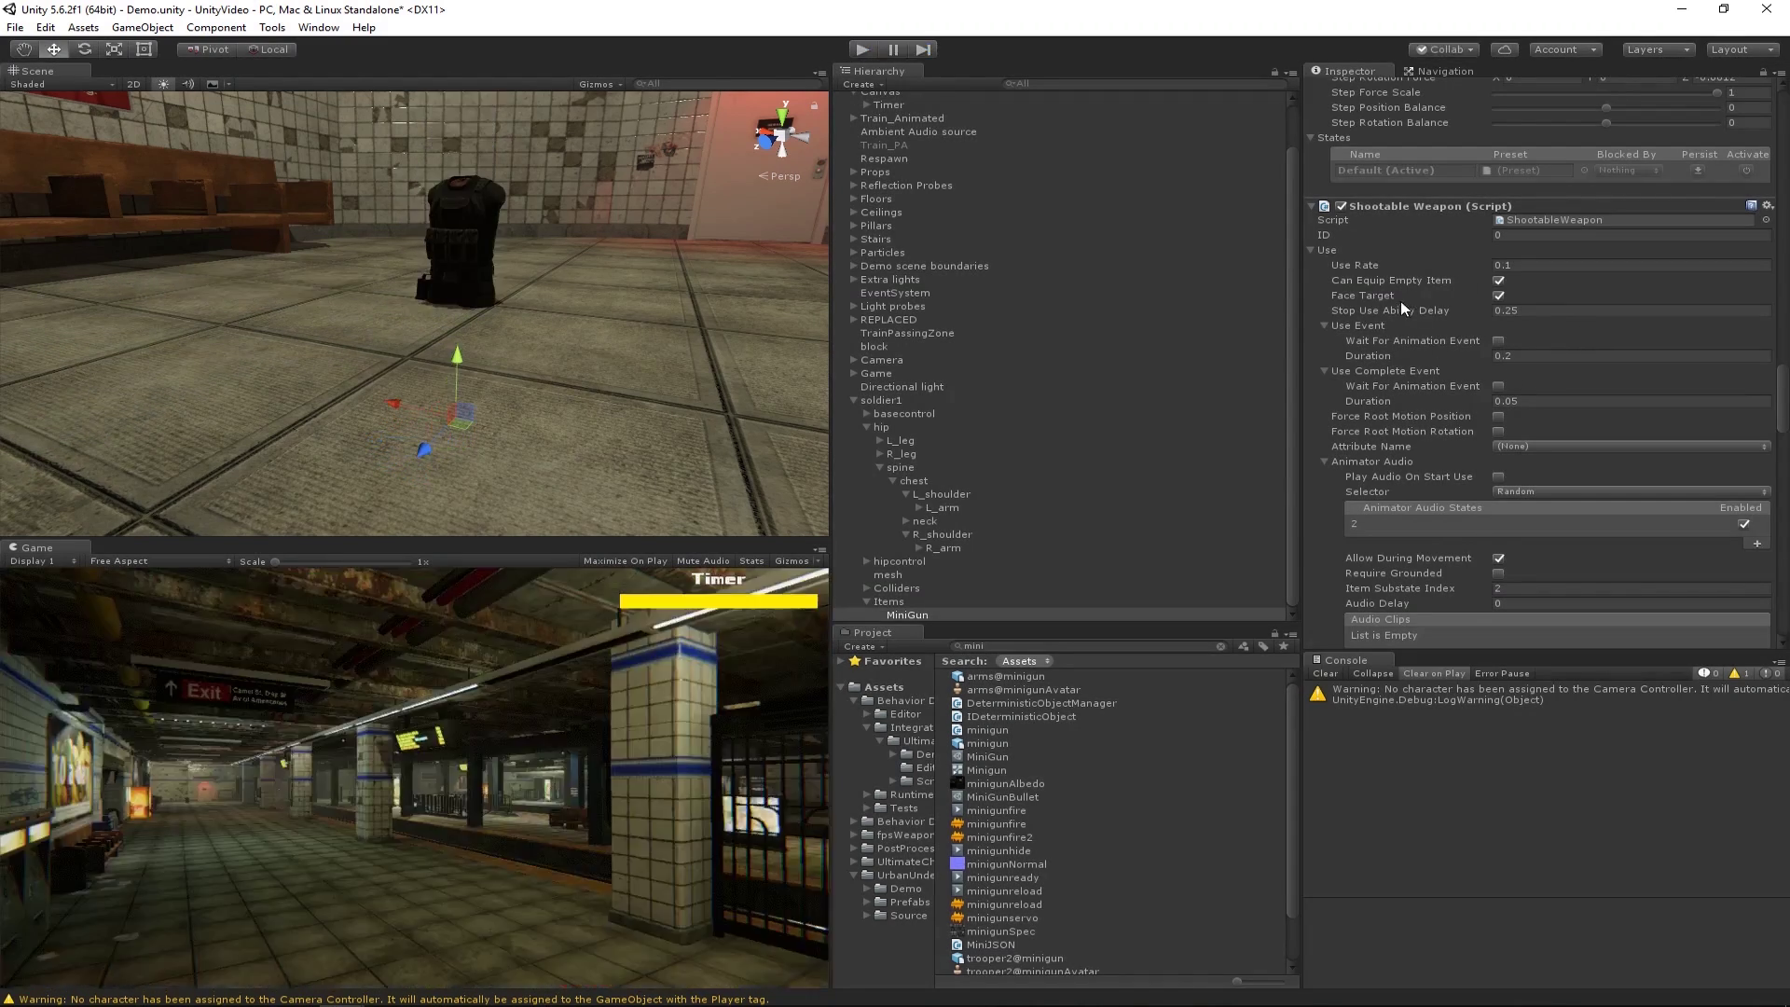
{"action": "scroll", "coordinate": [1396, 326], "scroll_direction": "down", "scroll_amount": 5}
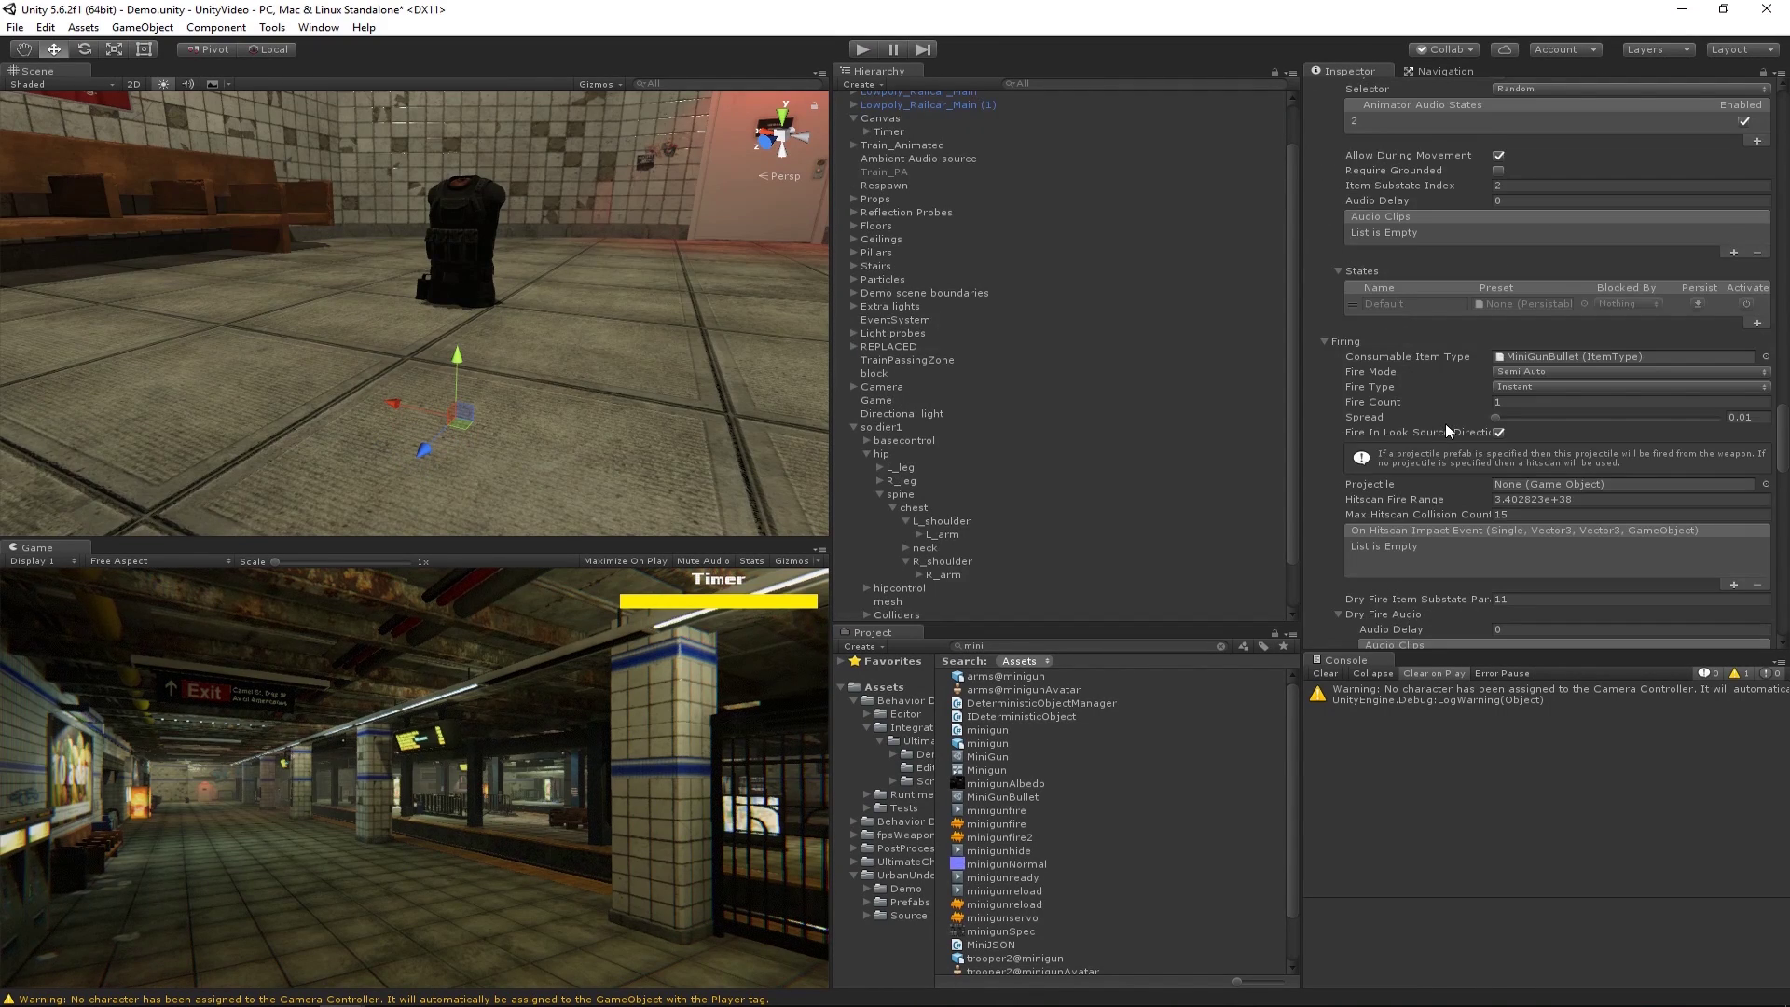
{"action": "left_click", "coordinate": [1516, 372]}
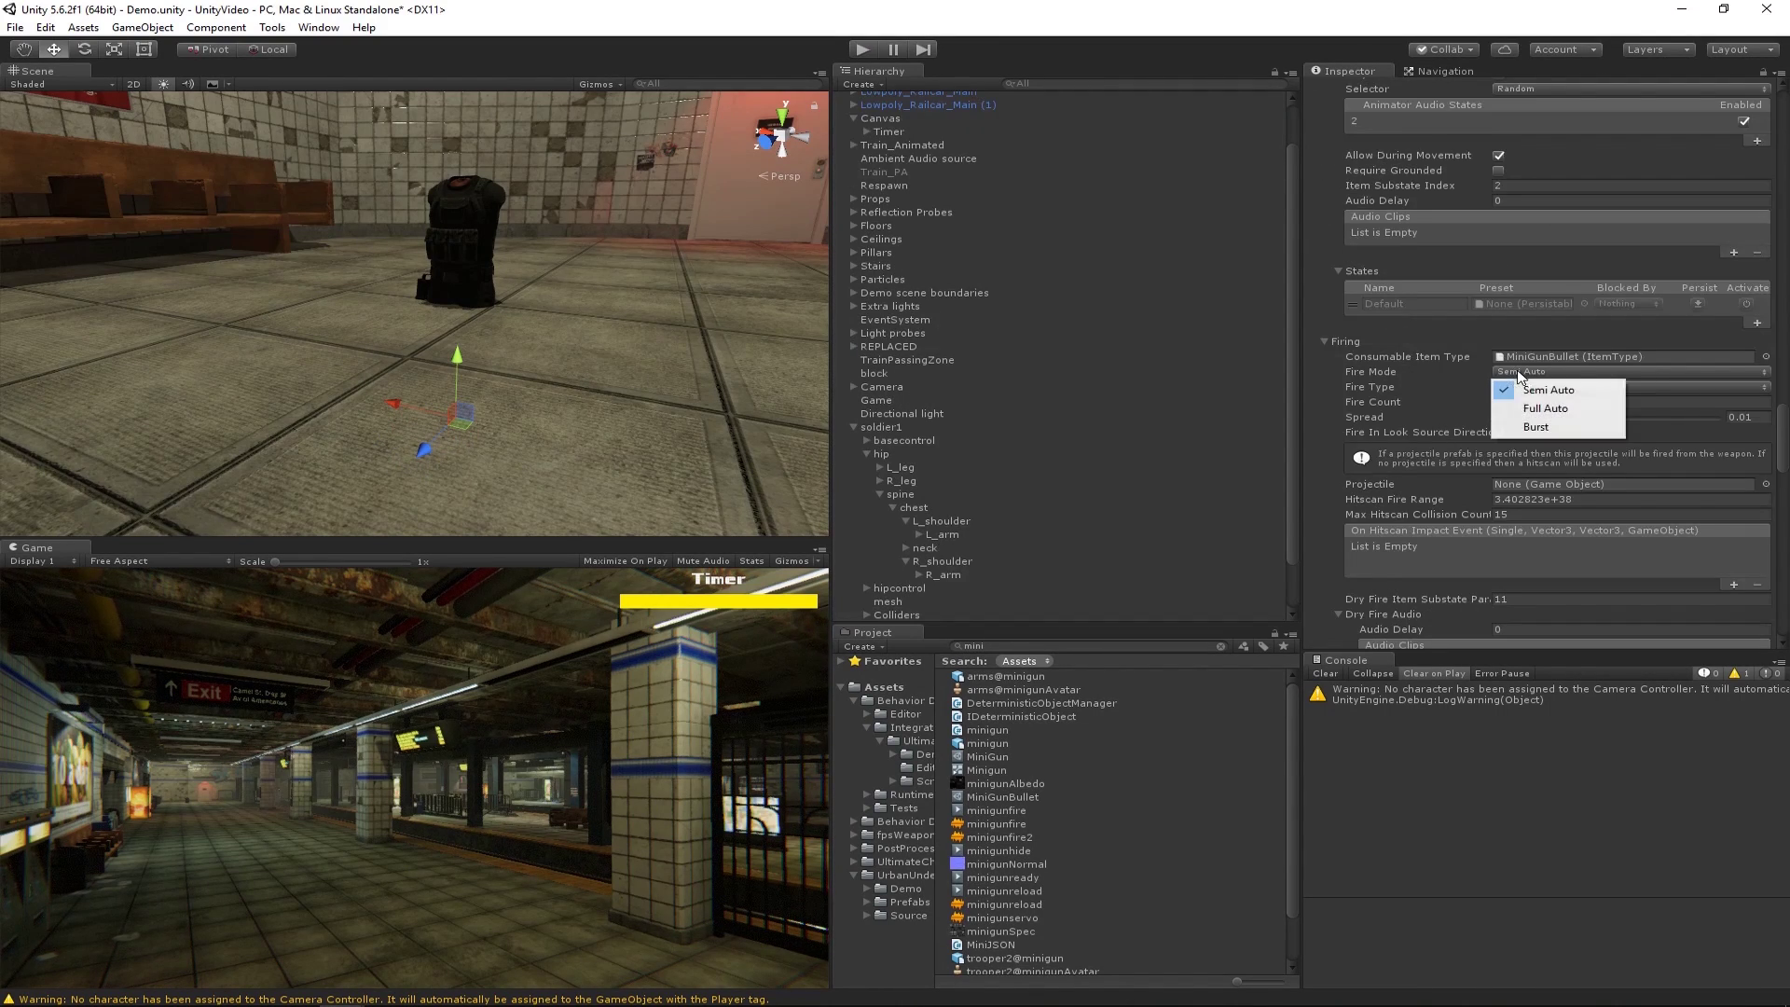
{"action": "left_click", "coordinate": [1548, 408]}
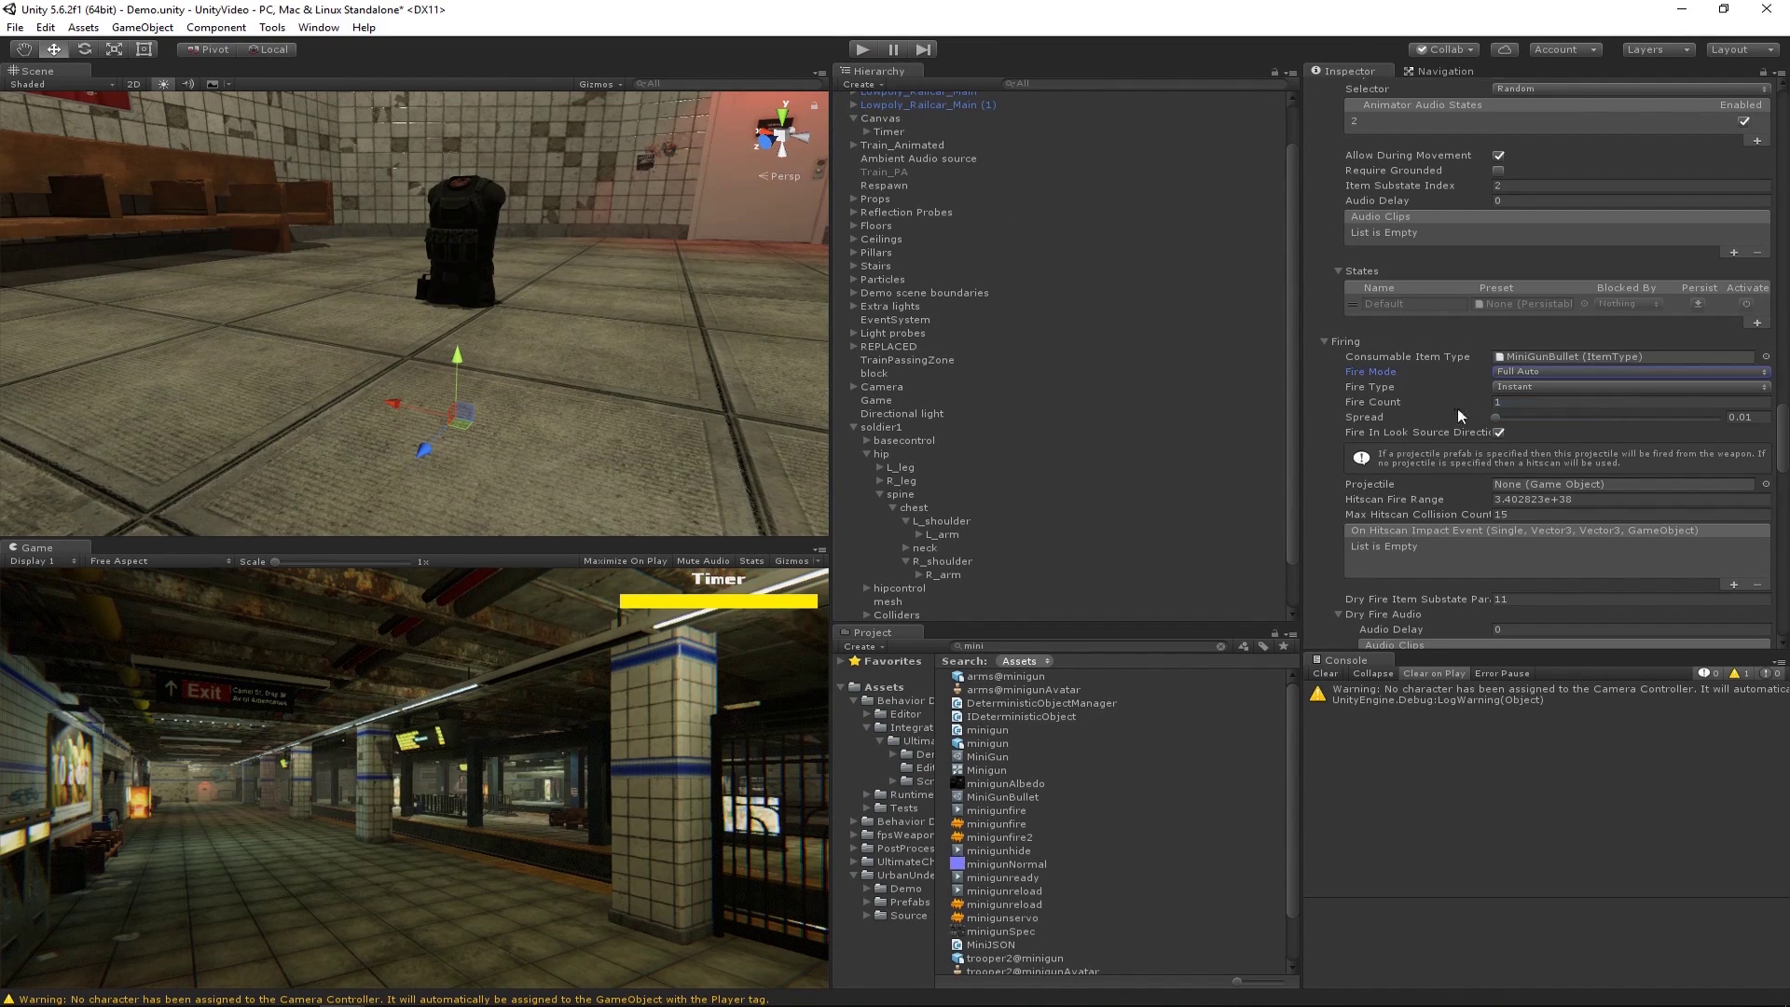
Set the Use Rate to 0.05 and run a quick test of the scene.
{"action": "scroll", "coordinate": [1484, 424], "scroll_direction": "up", "scroll_amount": 8}
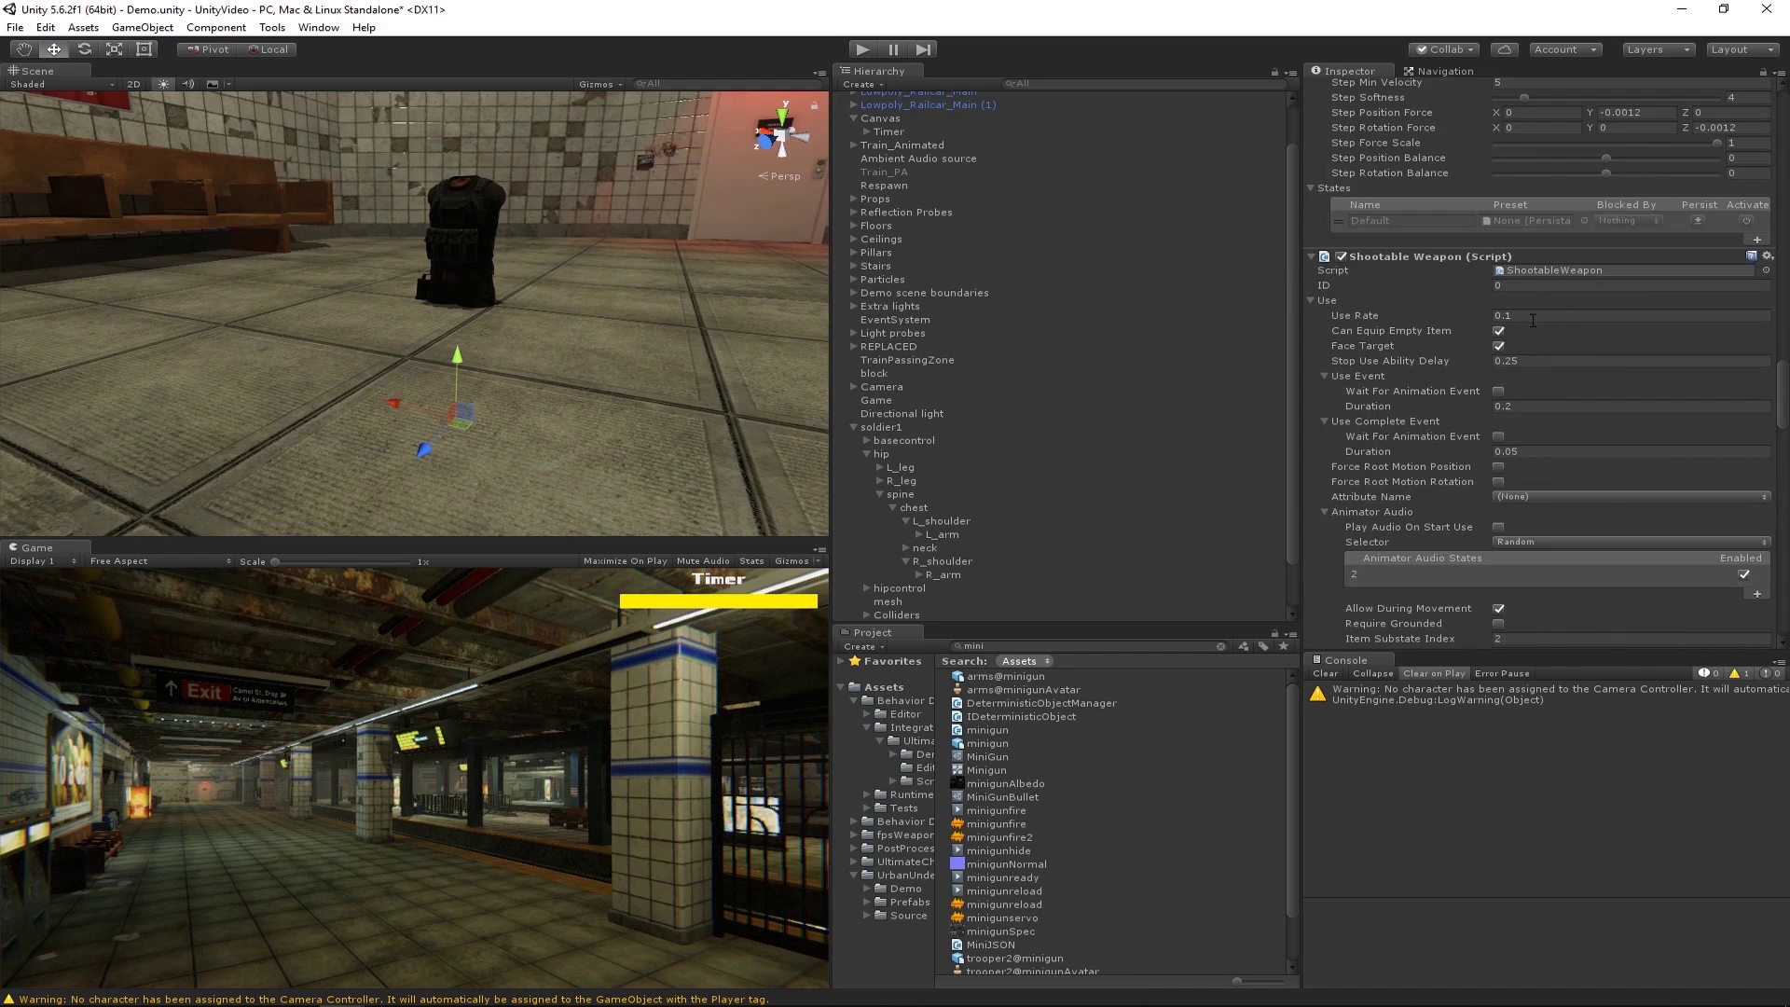
{"action": "left_click", "coordinate": [1532, 316]}
{"action": "type", "text": "0.05"}
{"action": "left_click", "coordinate": [859, 47]}
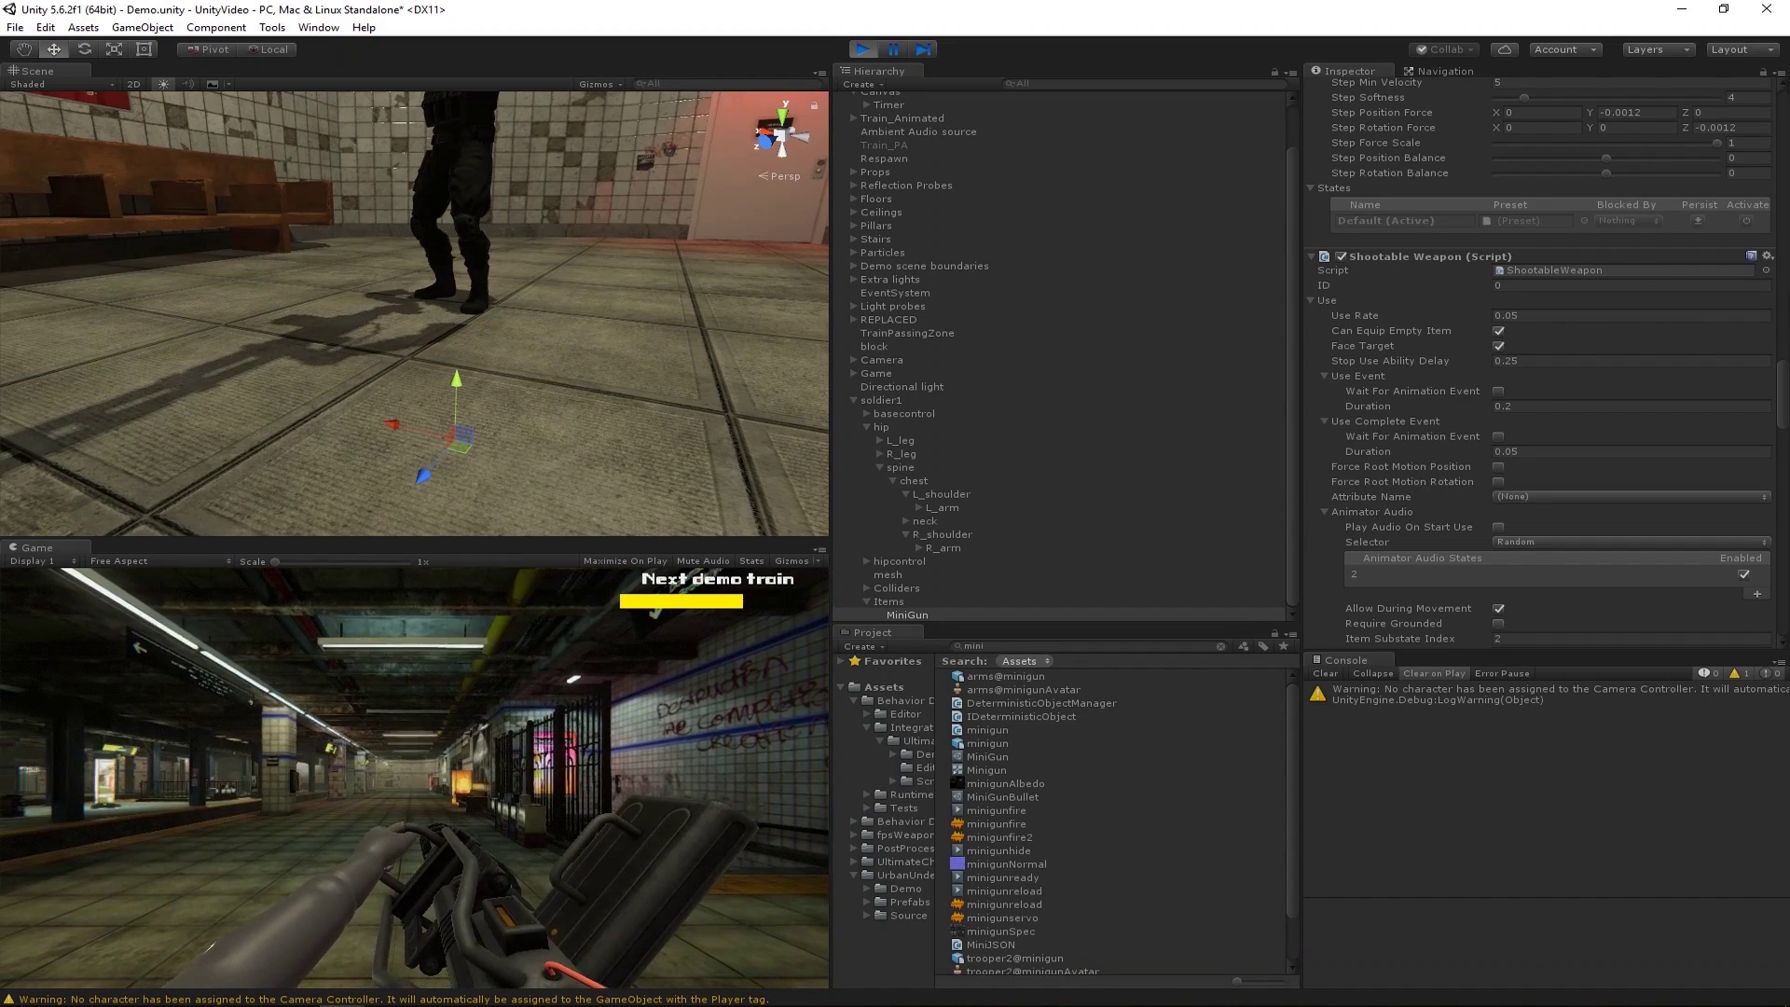
{"action": "left_click", "coordinate": [859, 49]}
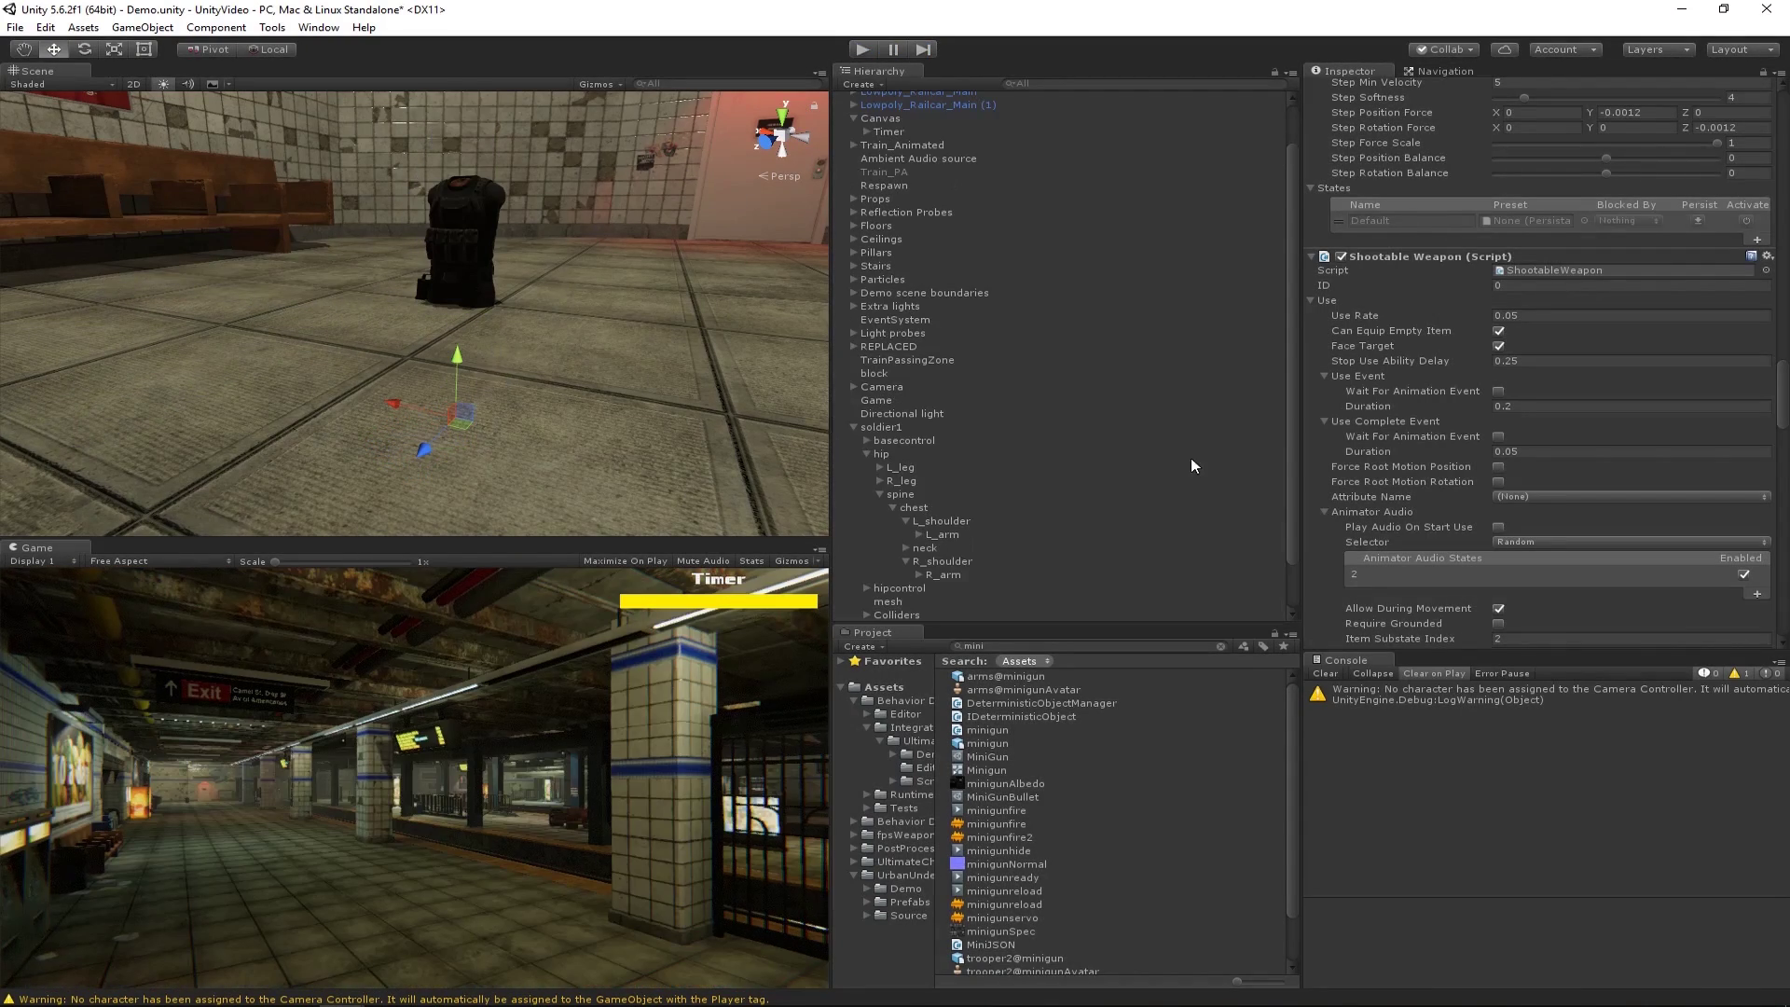
Move the Muzzle Flash point under arms@minigun to the barrel tip (0.107, 0.027, 1.337).
{"action": "scroll", "coordinate": [1137, 492], "scroll_direction": "down", "scroll_amount": 2}
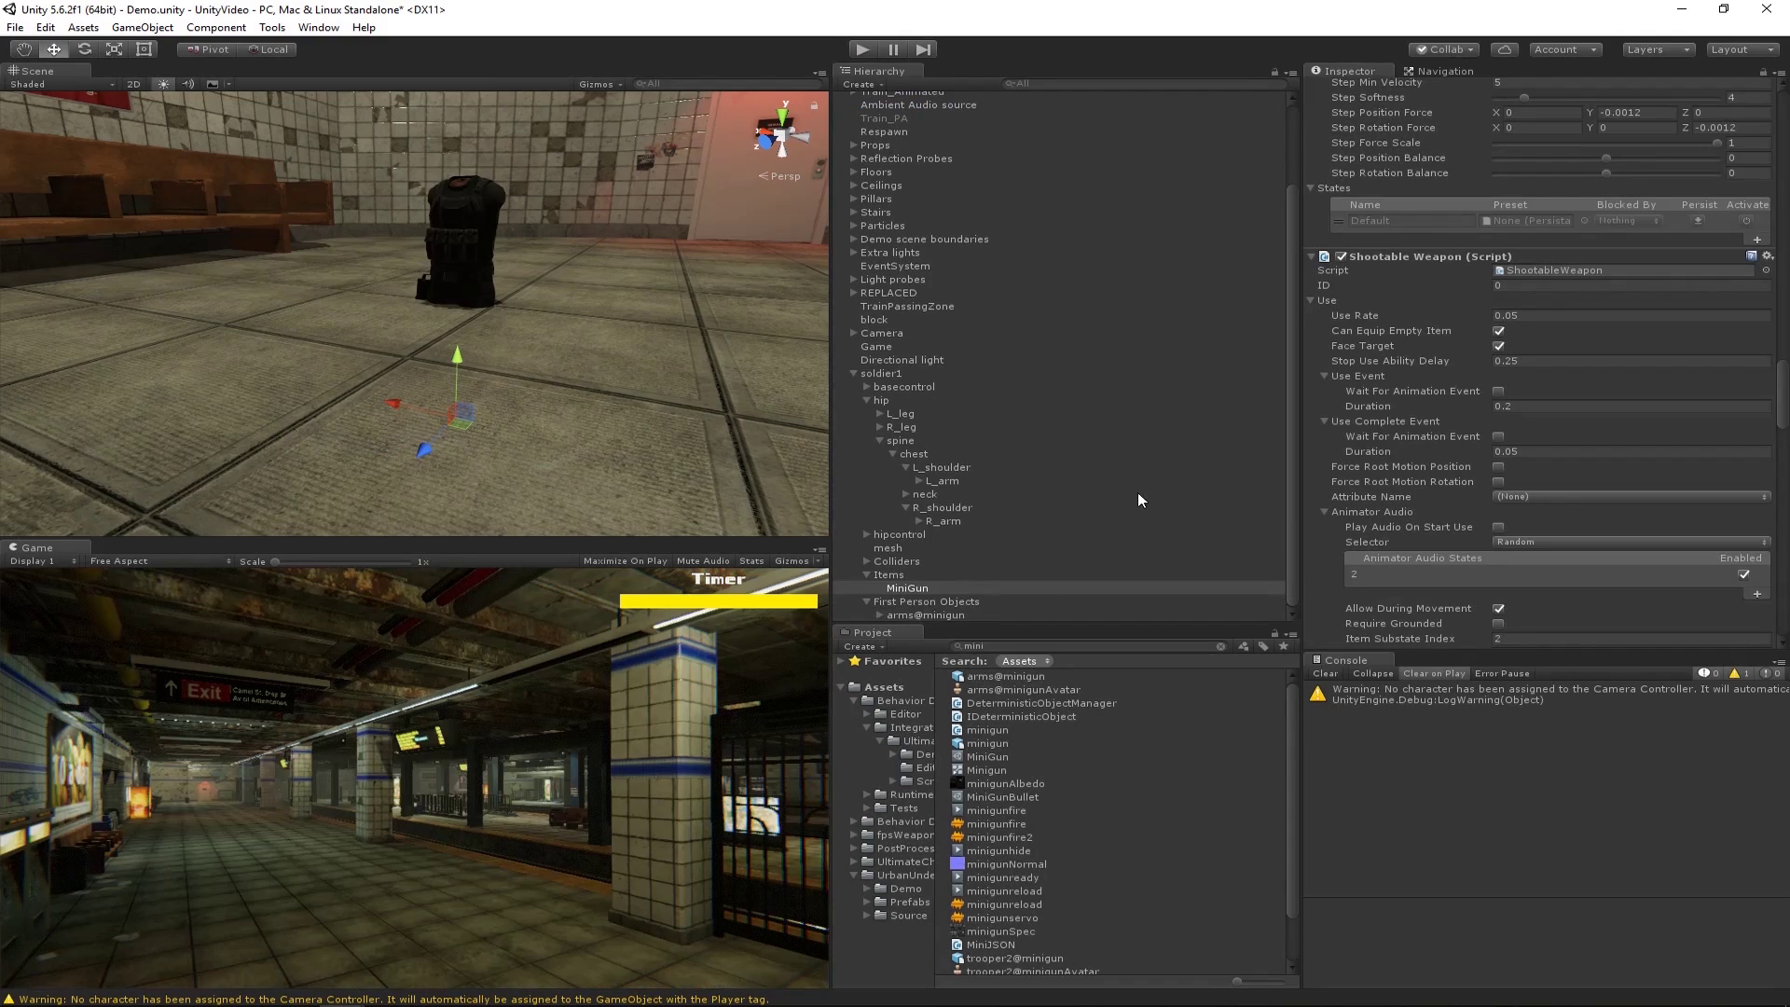
{"action": "left_click", "coordinate": [881, 616]}
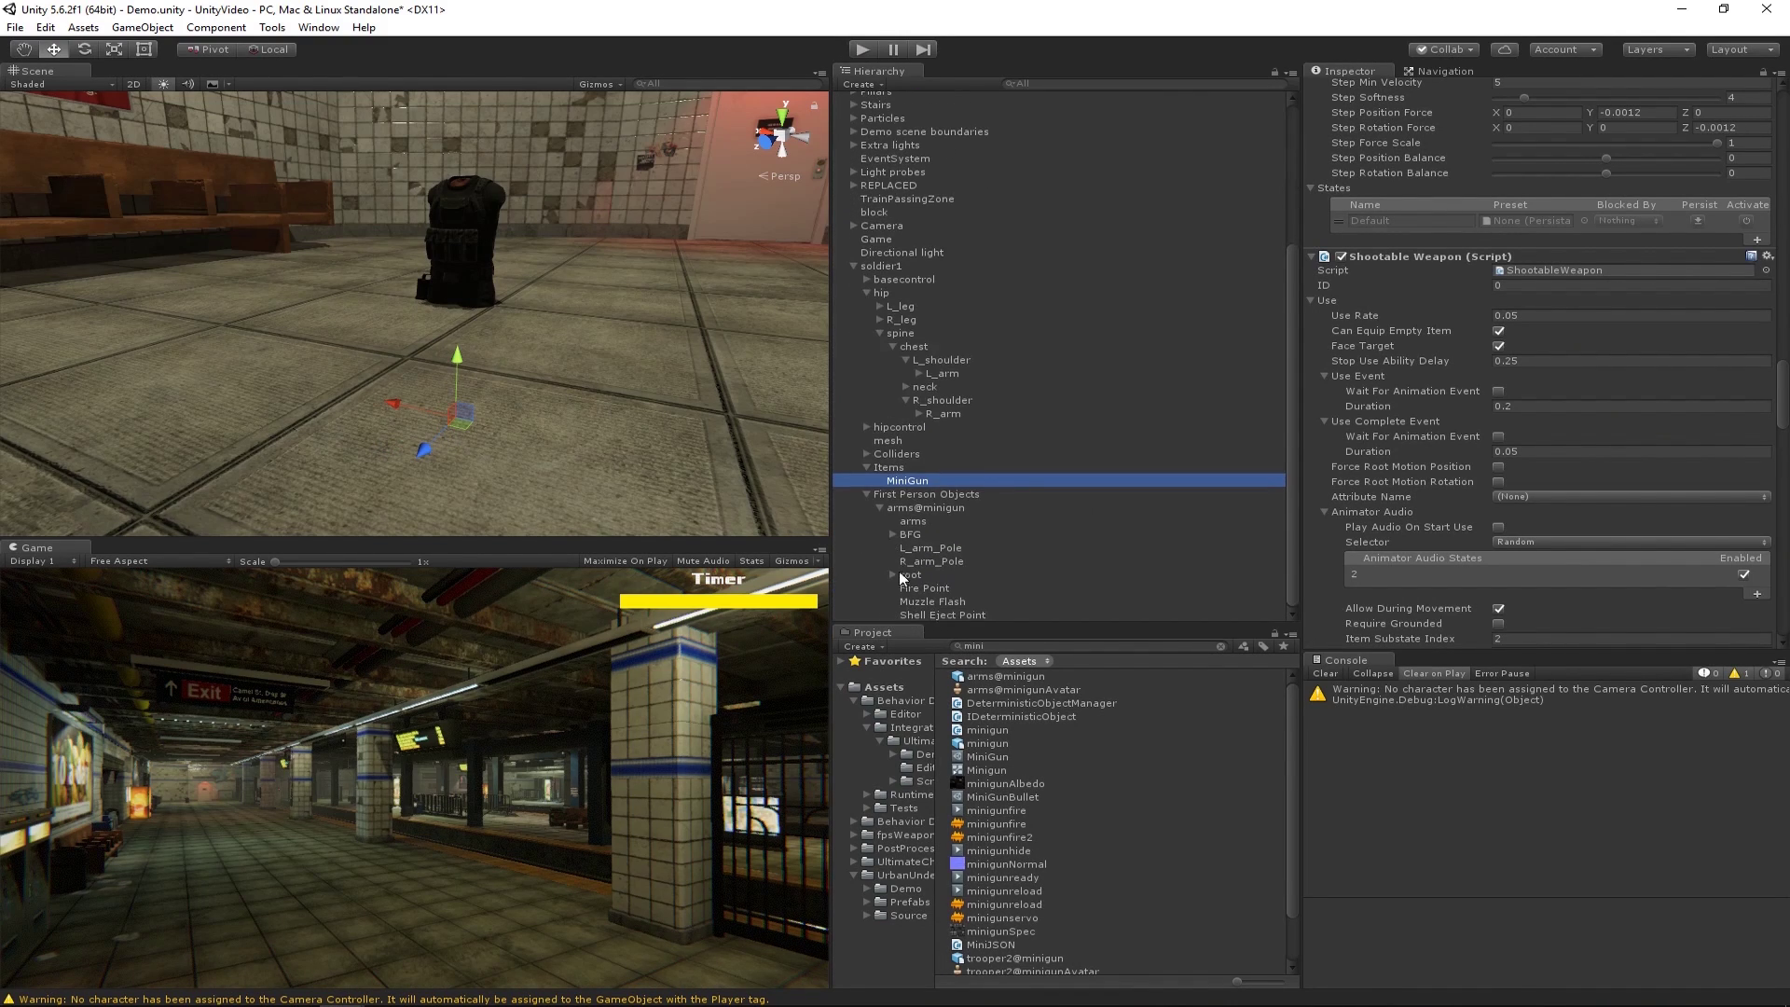
{"action": "double_click", "coordinate": [940, 596]}
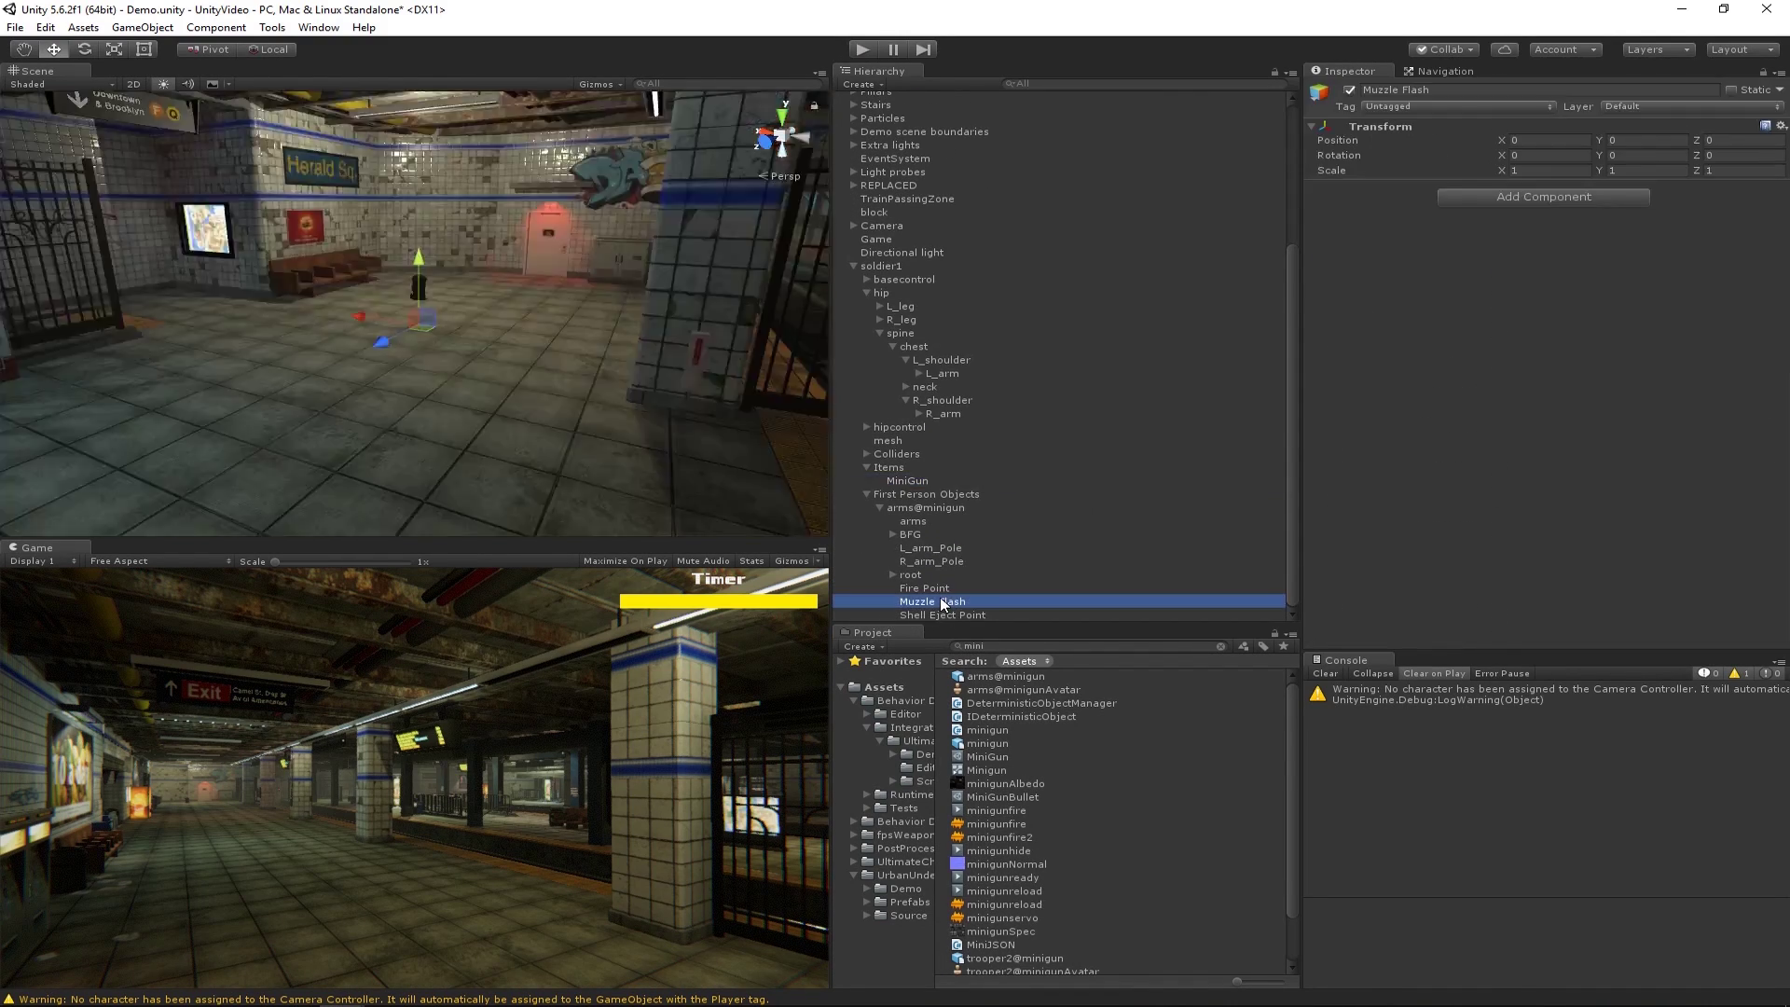
{"action": "left_click_drag", "start_coordinate": [467, 317], "coordinate": [644, 476], "text": "alt"}
{"action": "left_click_drag", "start_coordinate": [543, 399], "coordinate": [549, 377]}
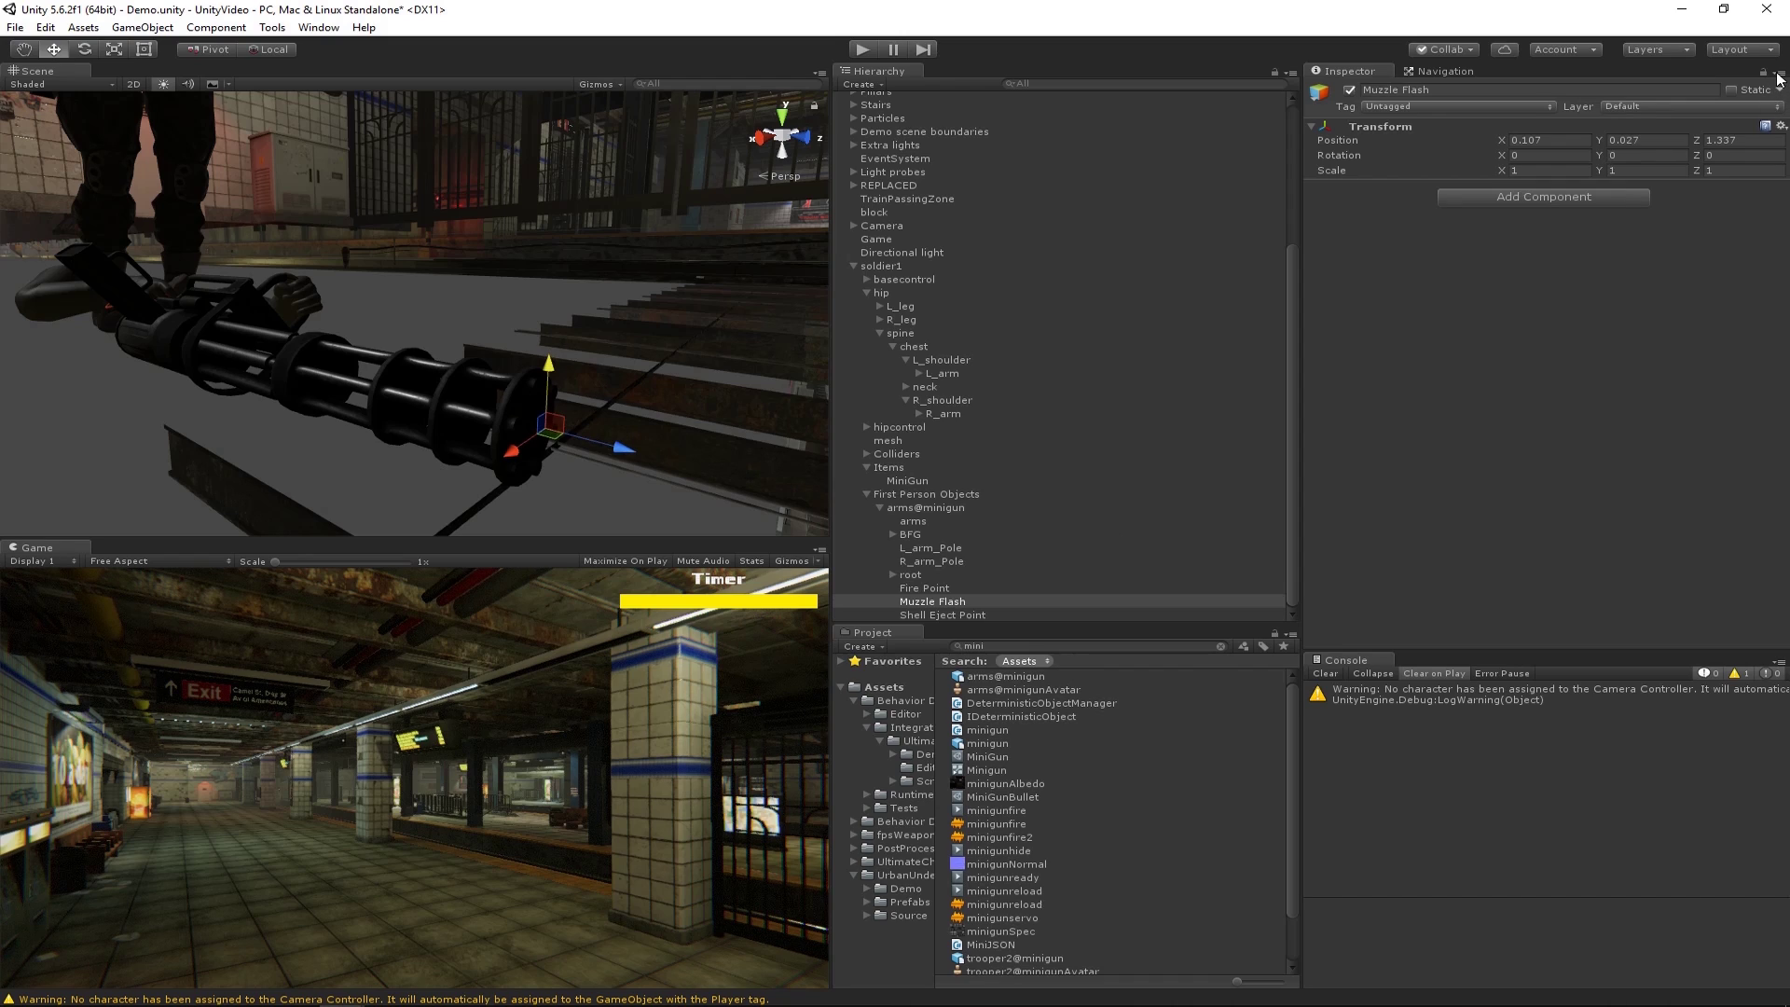
Copy the Muzzle Flash's Transform values and paste them onto the Fire Point.
{"action": "left_click", "coordinate": [1780, 126]}
{"action": "left_click", "coordinate": [1646, 207]}
{"action": "left_click", "coordinate": [964, 589]}
{"action": "left_click", "coordinate": [1780, 126]}
{"action": "left_click", "coordinate": [1717, 244]}
Move the Shell Eject Point to the minigun's body side at 0.1, 0.117, 0.356.
{"action": "left_click", "coordinate": [979, 614]}
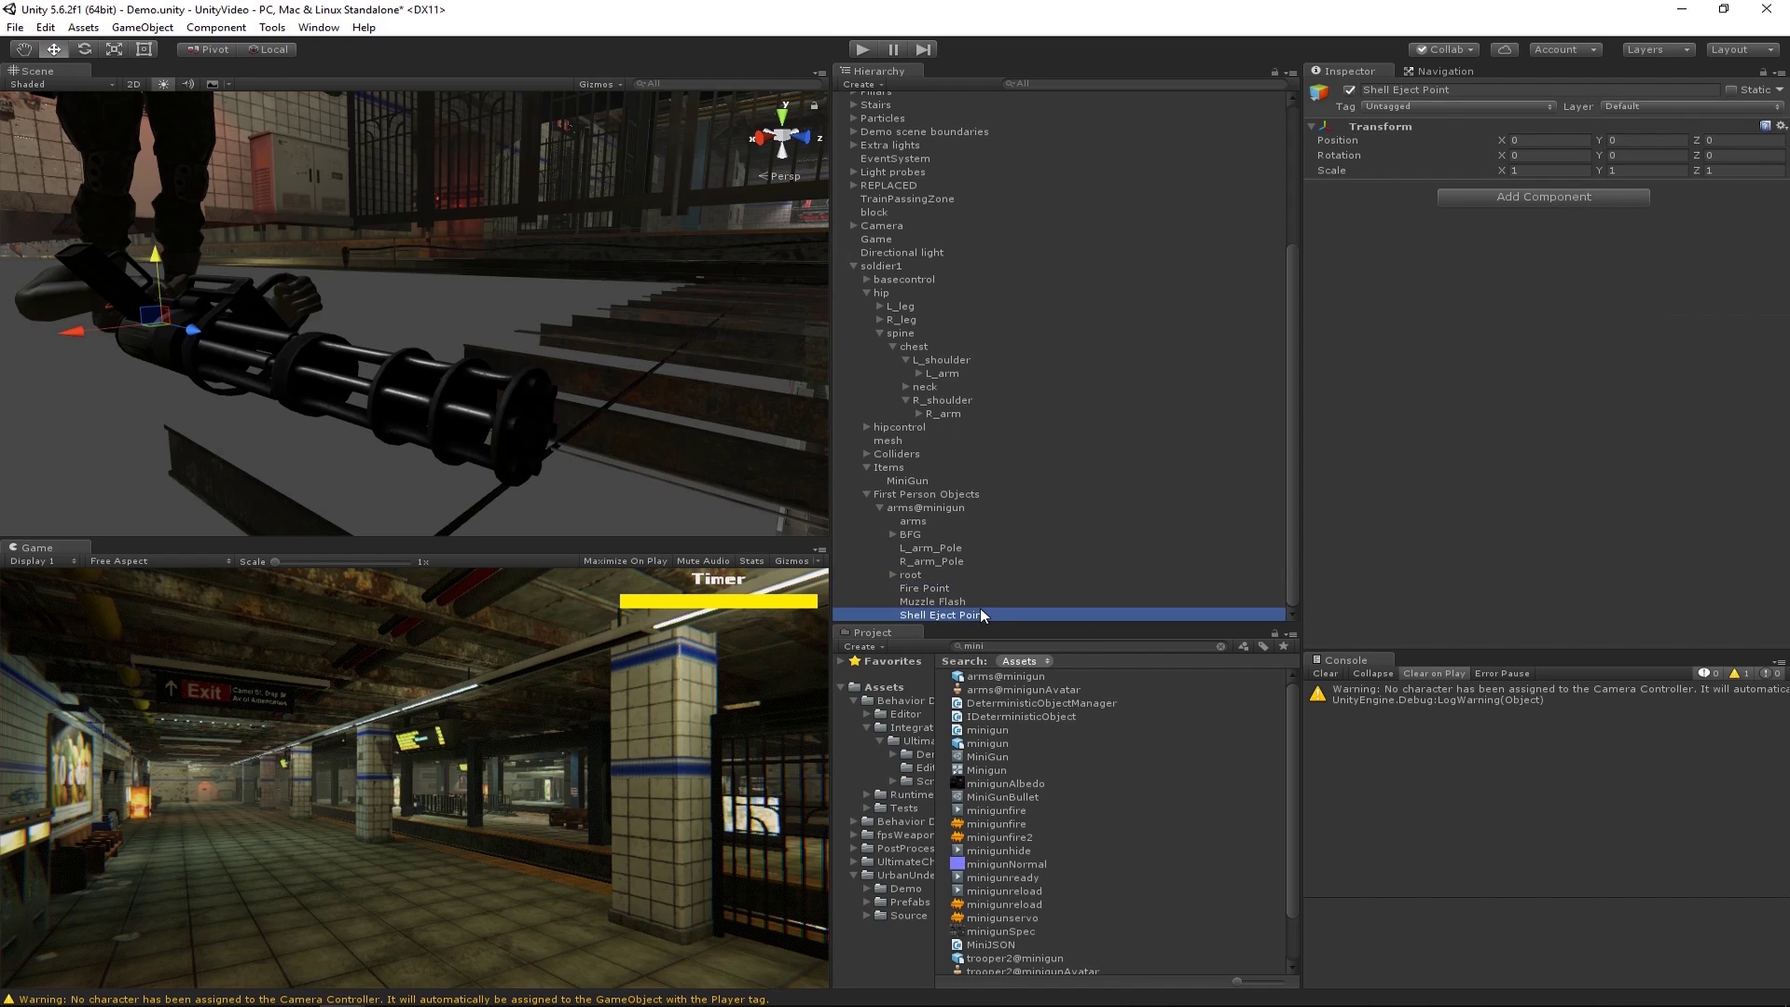
{"action": "middle_click_drag", "start_coordinate": [276, 316], "coordinate": [382, 378]}
{"action": "scroll", "coordinate": [386, 383], "scroll_direction": "up", "scroll_amount": 3}
{"action": "left_click_drag", "start_coordinate": [385, 374], "coordinate": [494, 384]}
{"action": "left_click_drag", "start_coordinate": [430, 308], "coordinate": [398, 413], "text": "ctrl"}
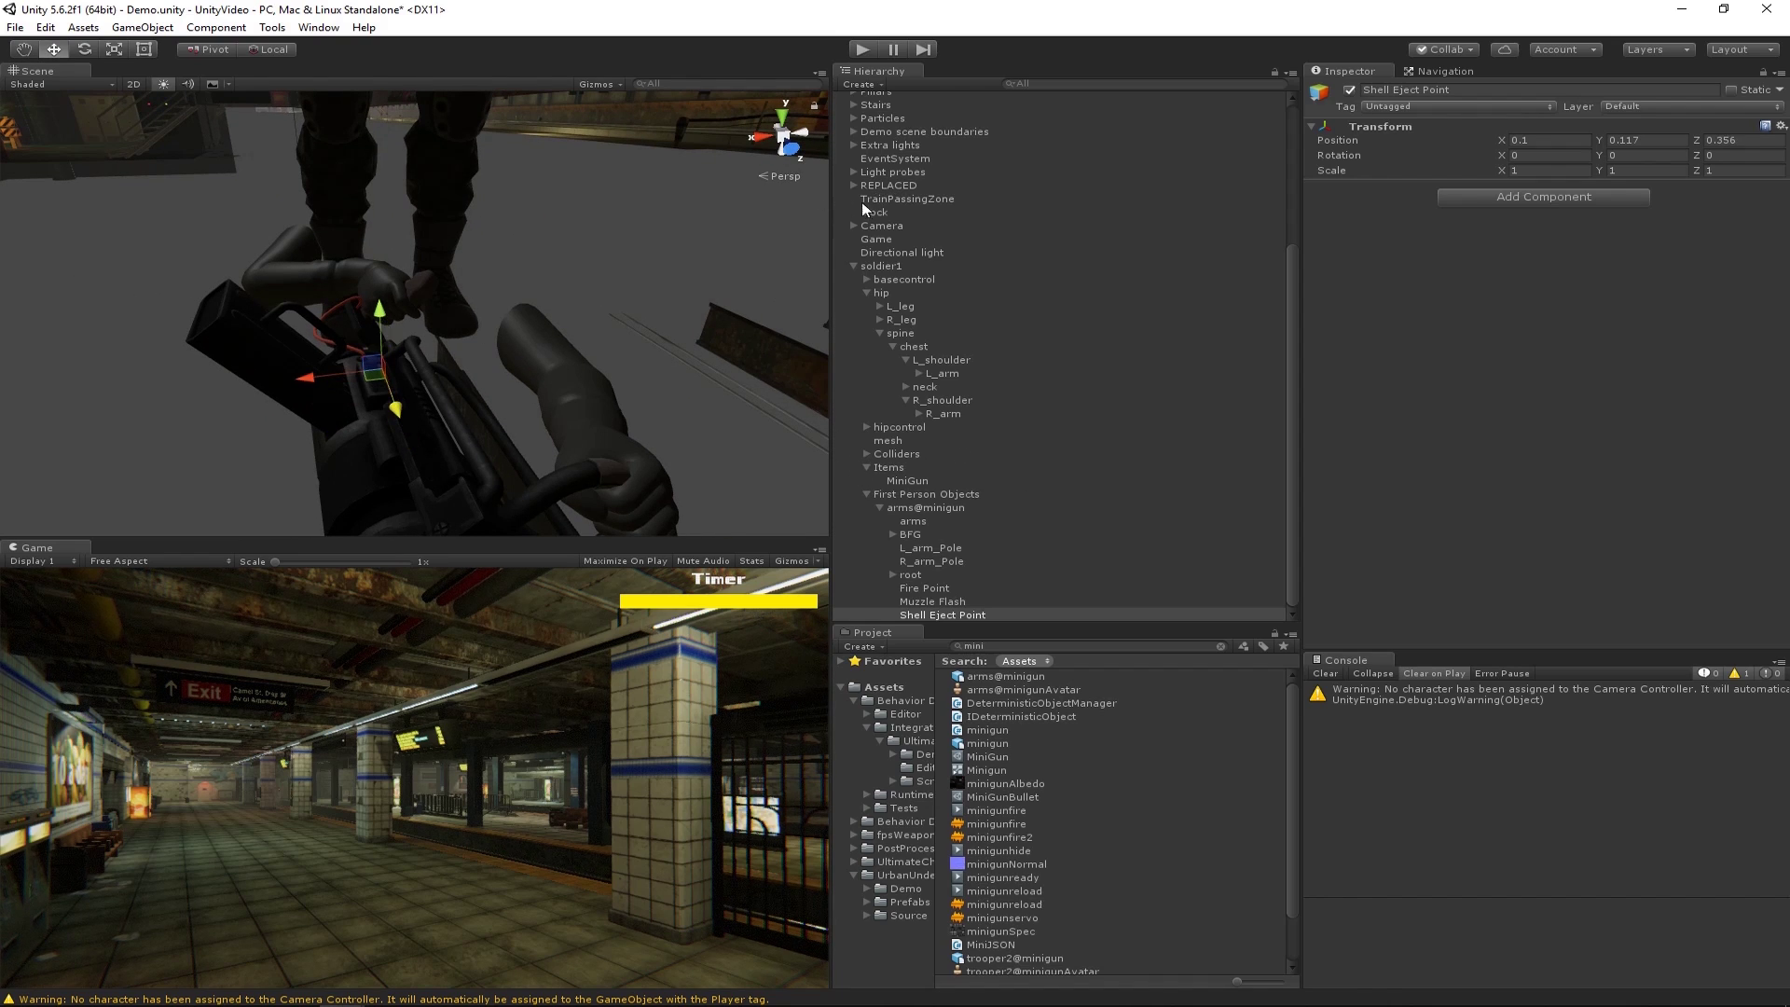
Assign the MuzzleFlash prefab, found by searching 'muz', to the MiniGun's Muzzle Flash field.
{"action": "left_click", "coordinate": [881, 267]}
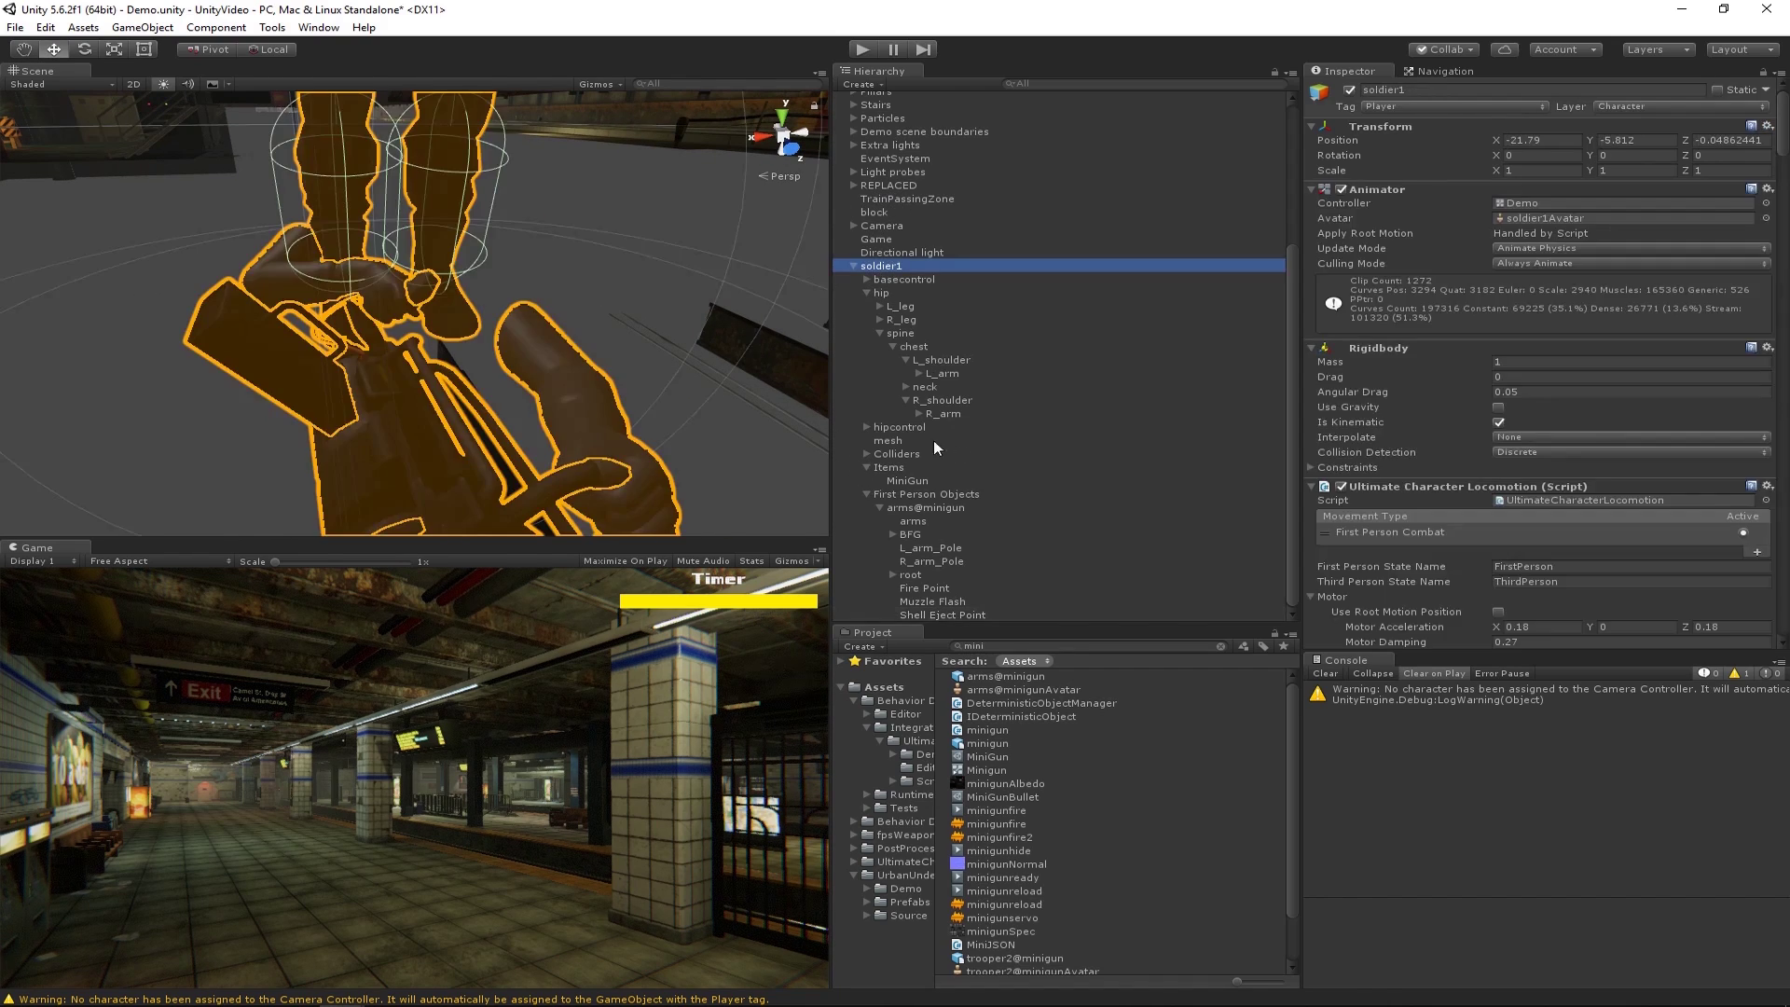
{"action": "left_click", "coordinate": [909, 479]}
{"action": "scroll", "coordinate": [1698, 522], "scroll_direction": "down", "scroll_amount": 10}
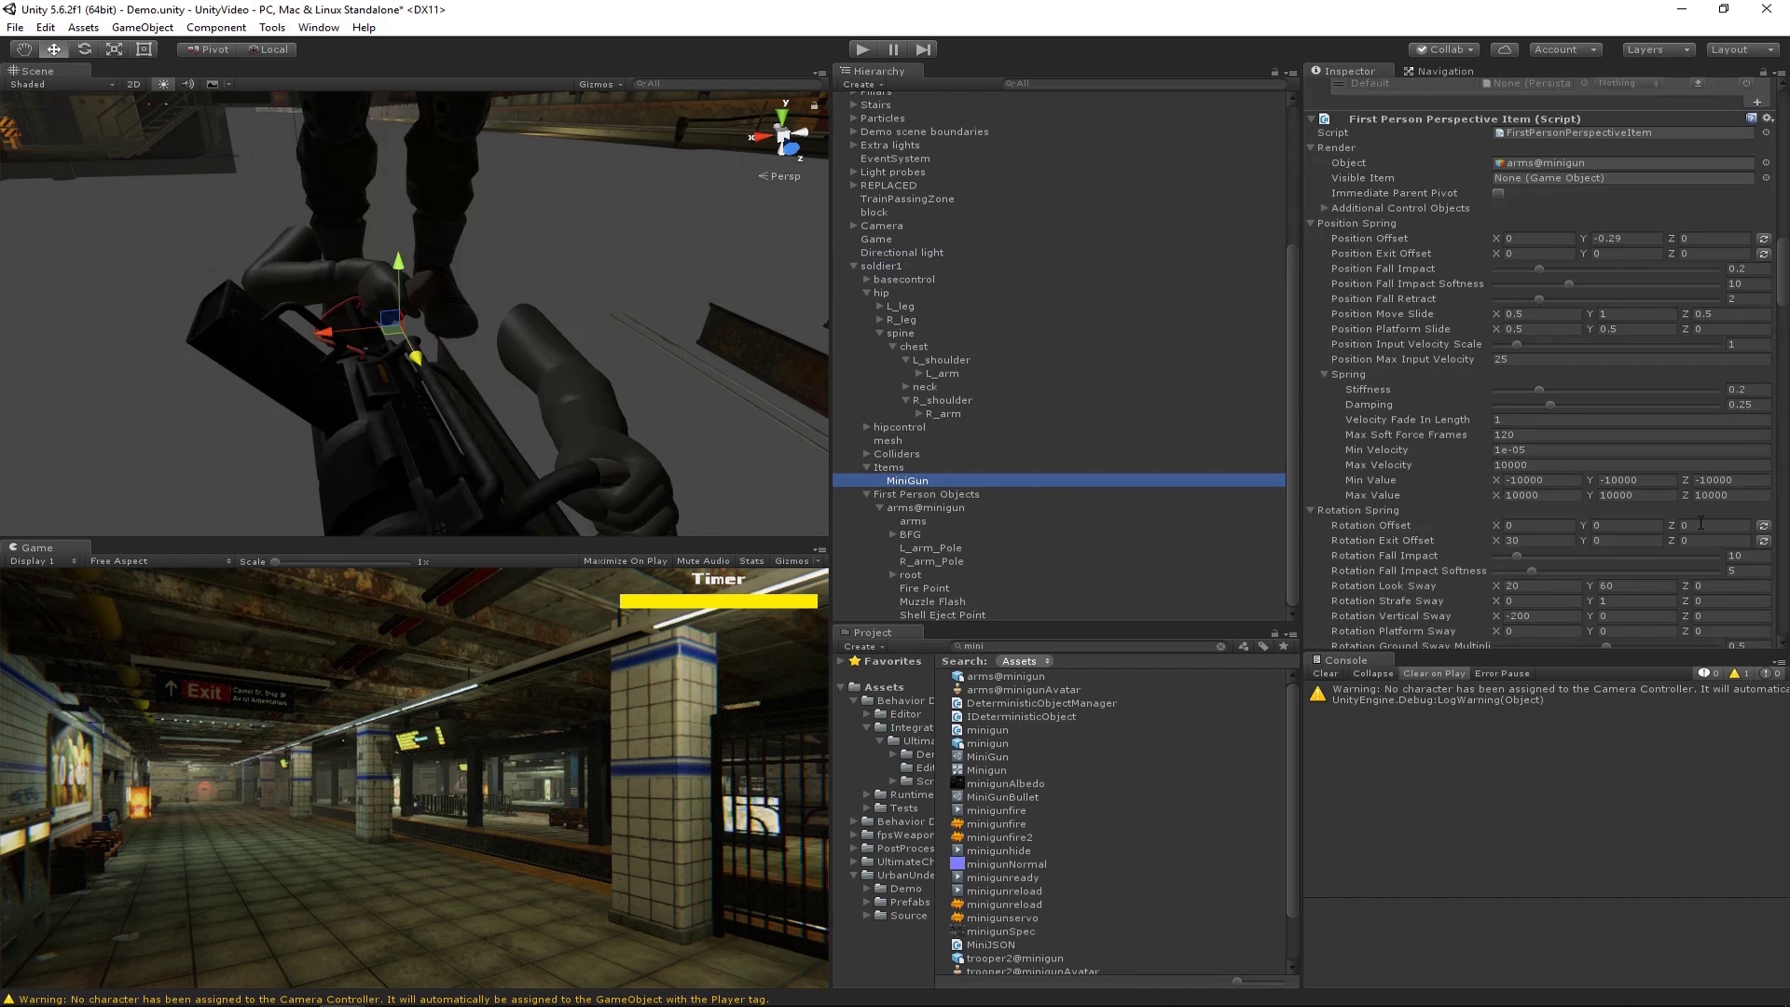
{"action": "scroll", "coordinate": [1698, 520], "scroll_direction": "down", "scroll_amount": 15}
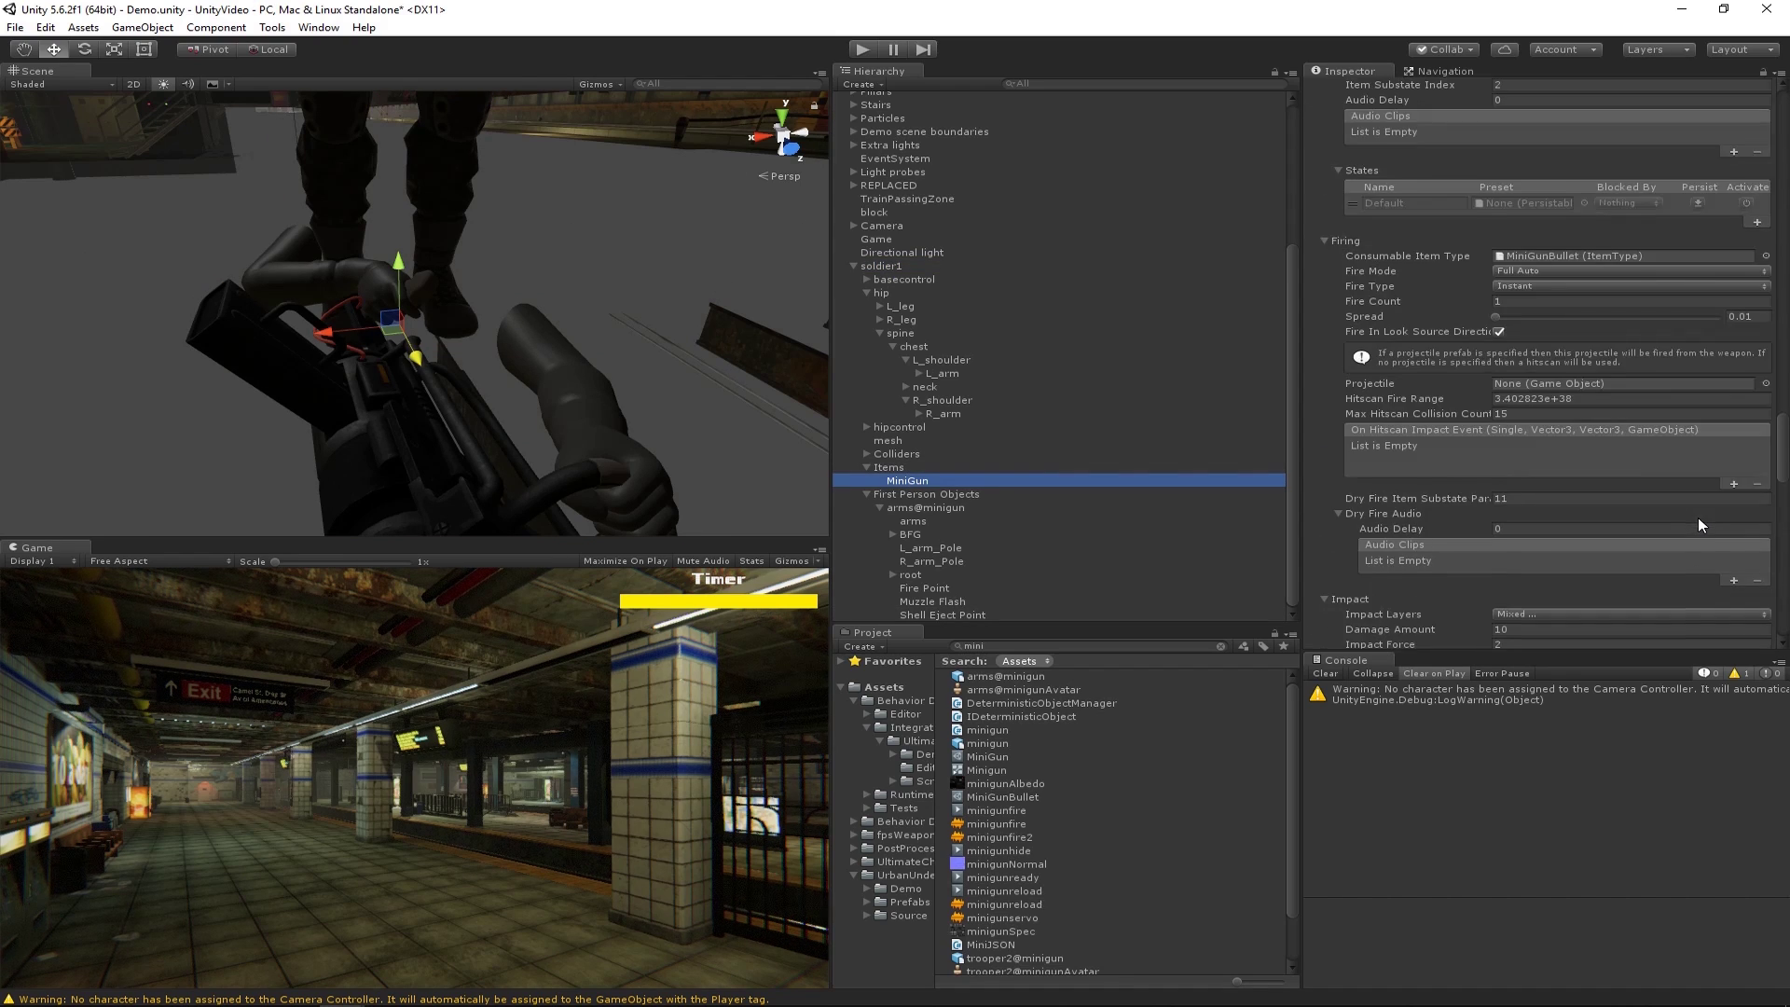
{"action": "scroll", "coordinate": [1697, 514], "scroll_direction": "down", "scroll_amount": 5}
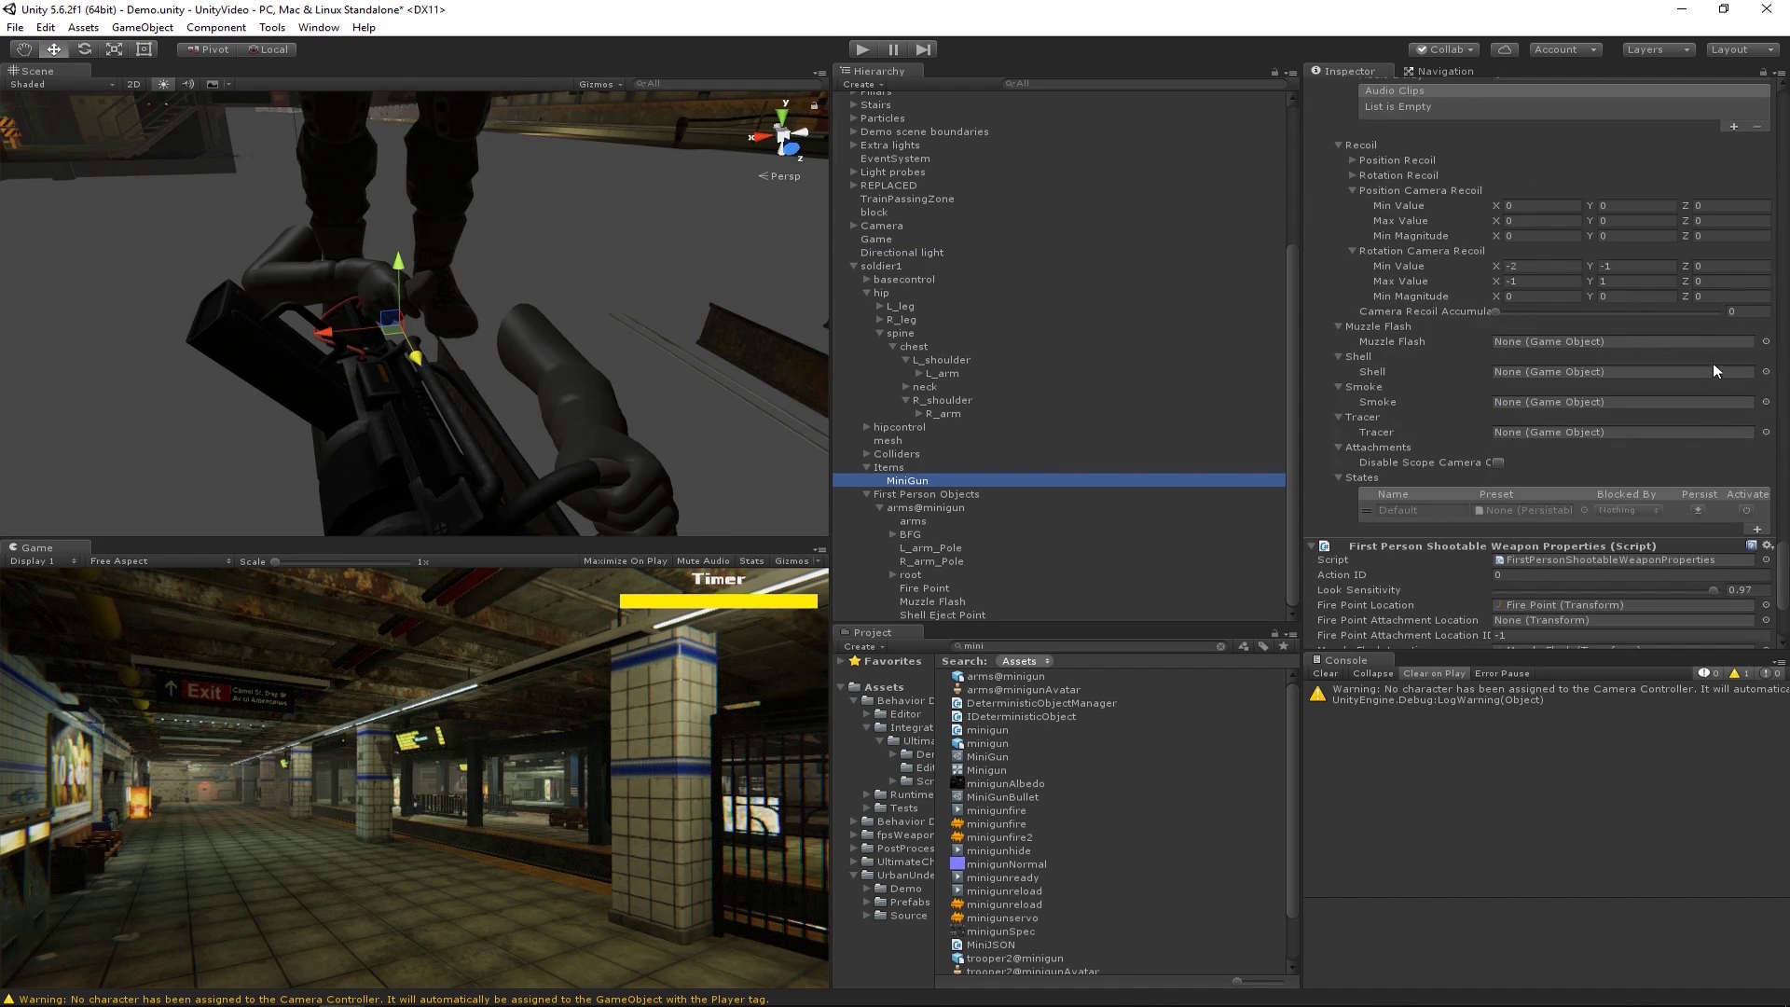
{"action": "scroll", "coordinate": [1706, 367], "scroll_direction": "up", "scroll_amount": 2}
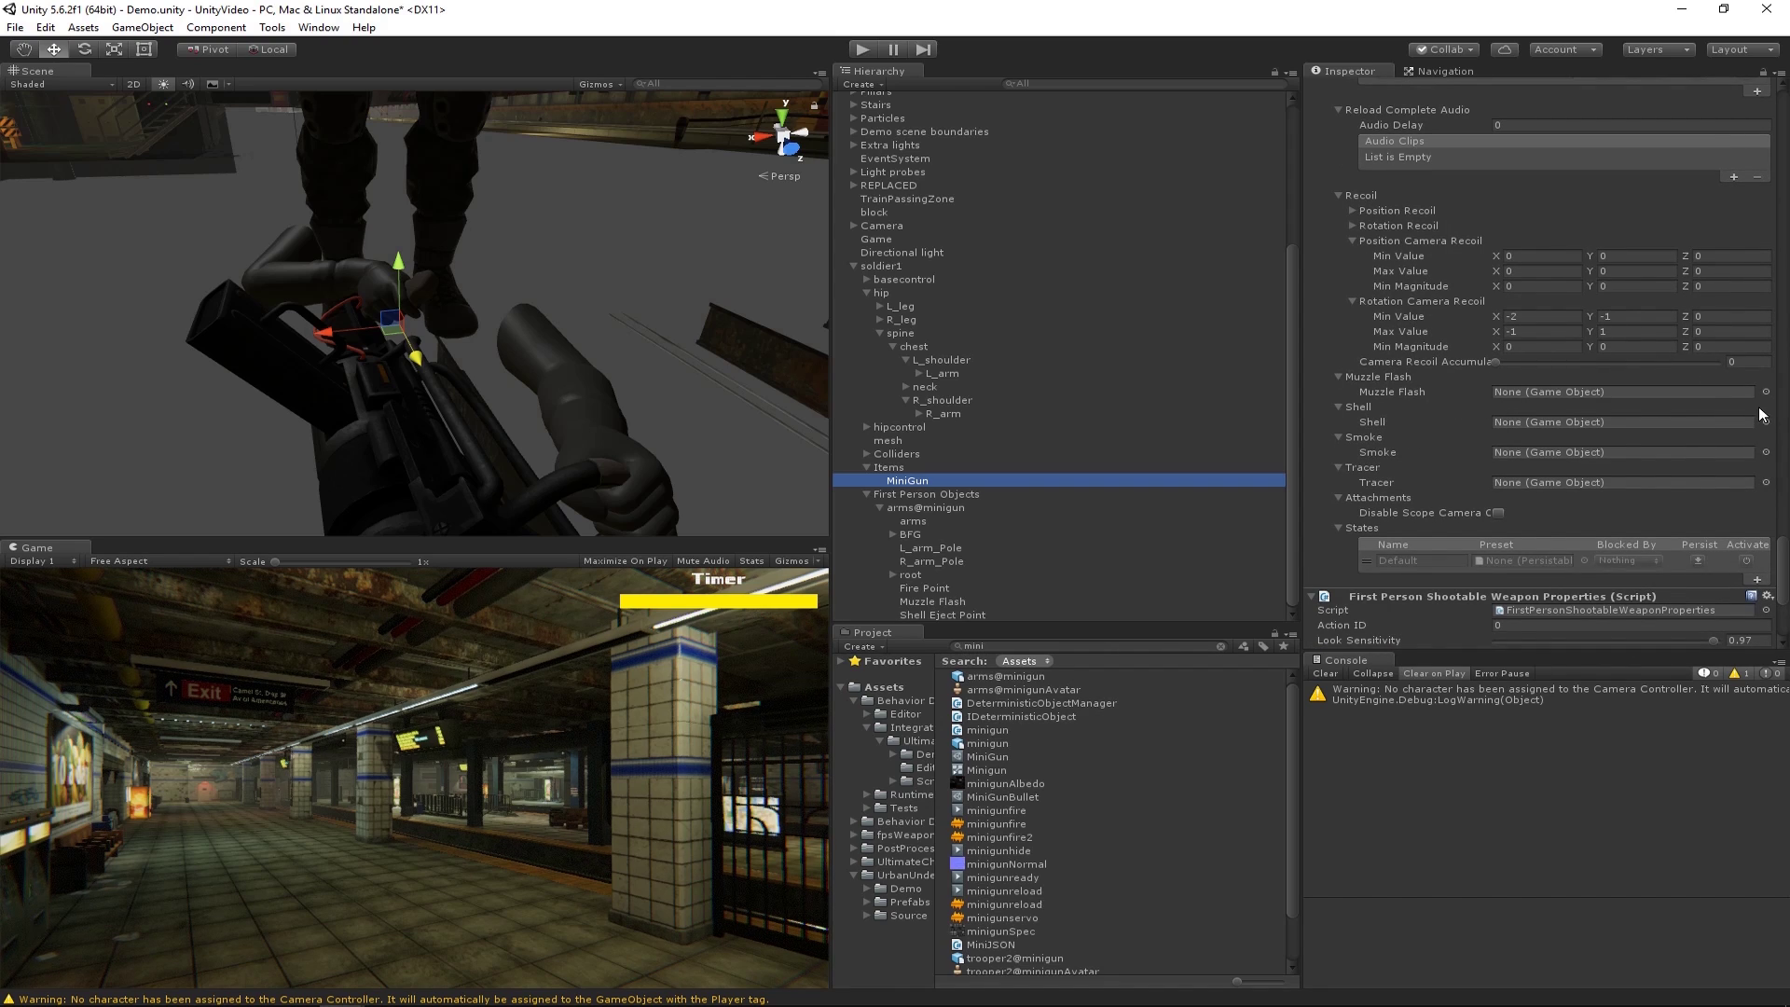
{"action": "left_click", "coordinate": [1765, 391]}
{"action": "type", "text": "muzz"}
{"action": "left_click", "coordinate": [779, 377]}
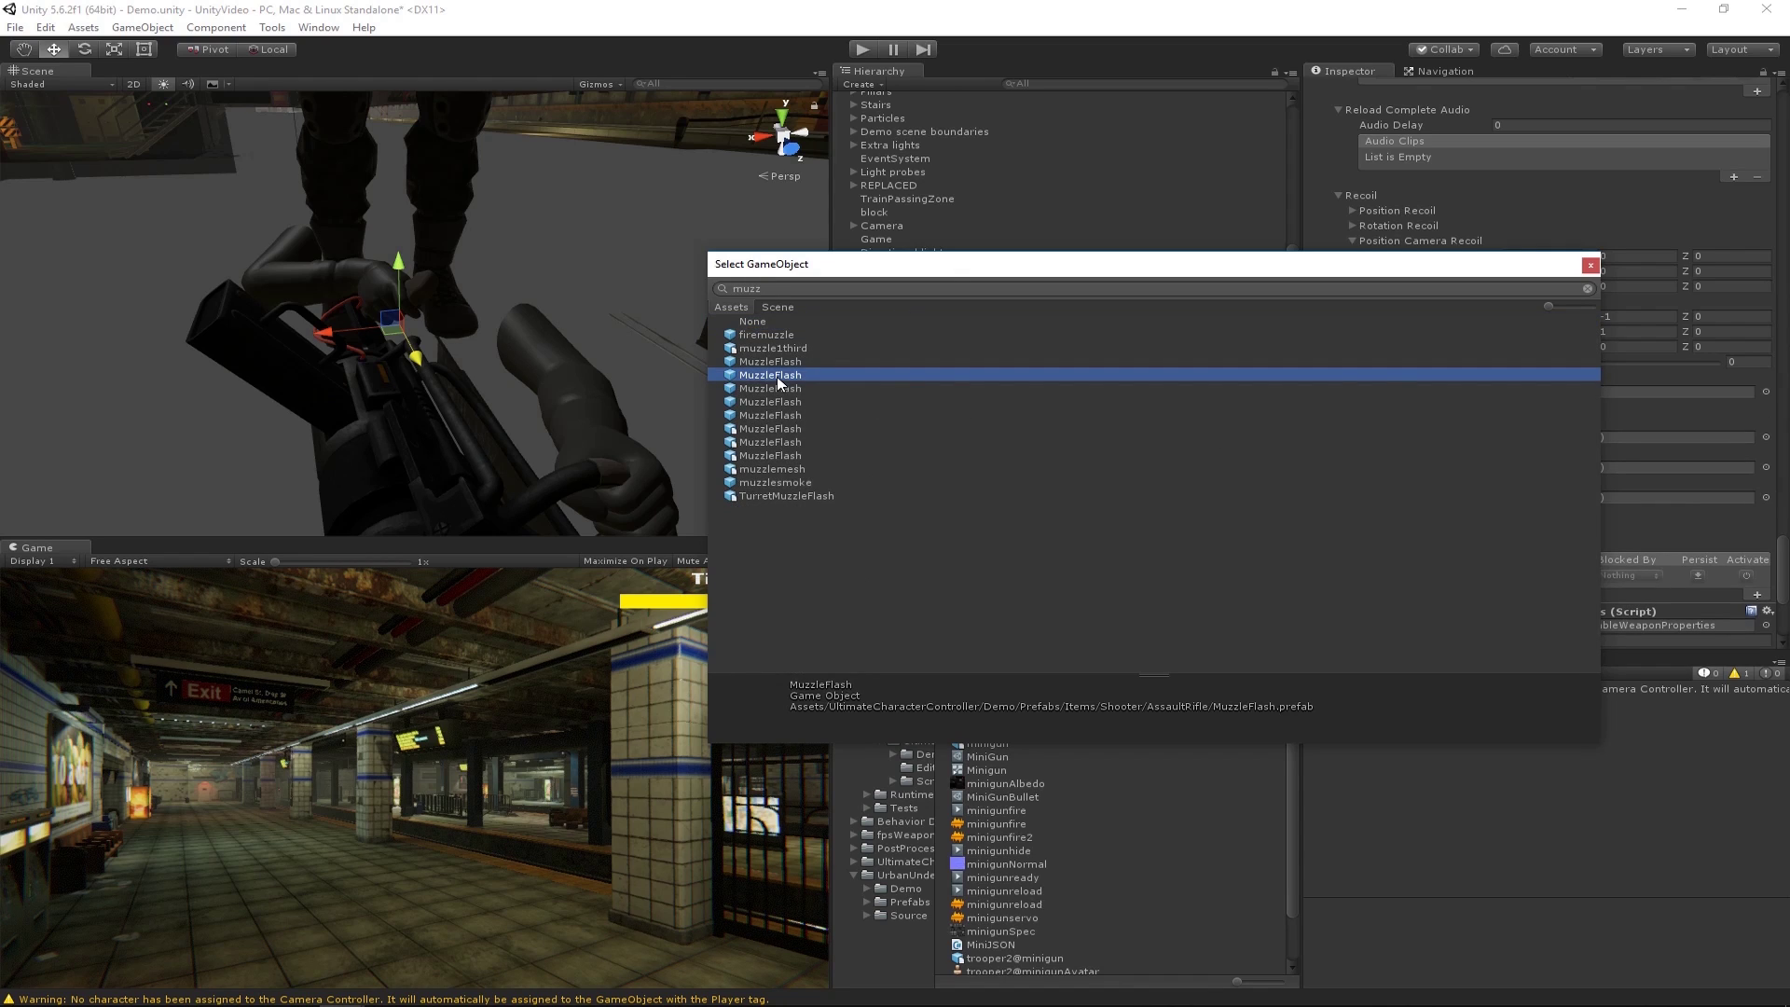
{"action": "double_click", "coordinate": [779, 378]}
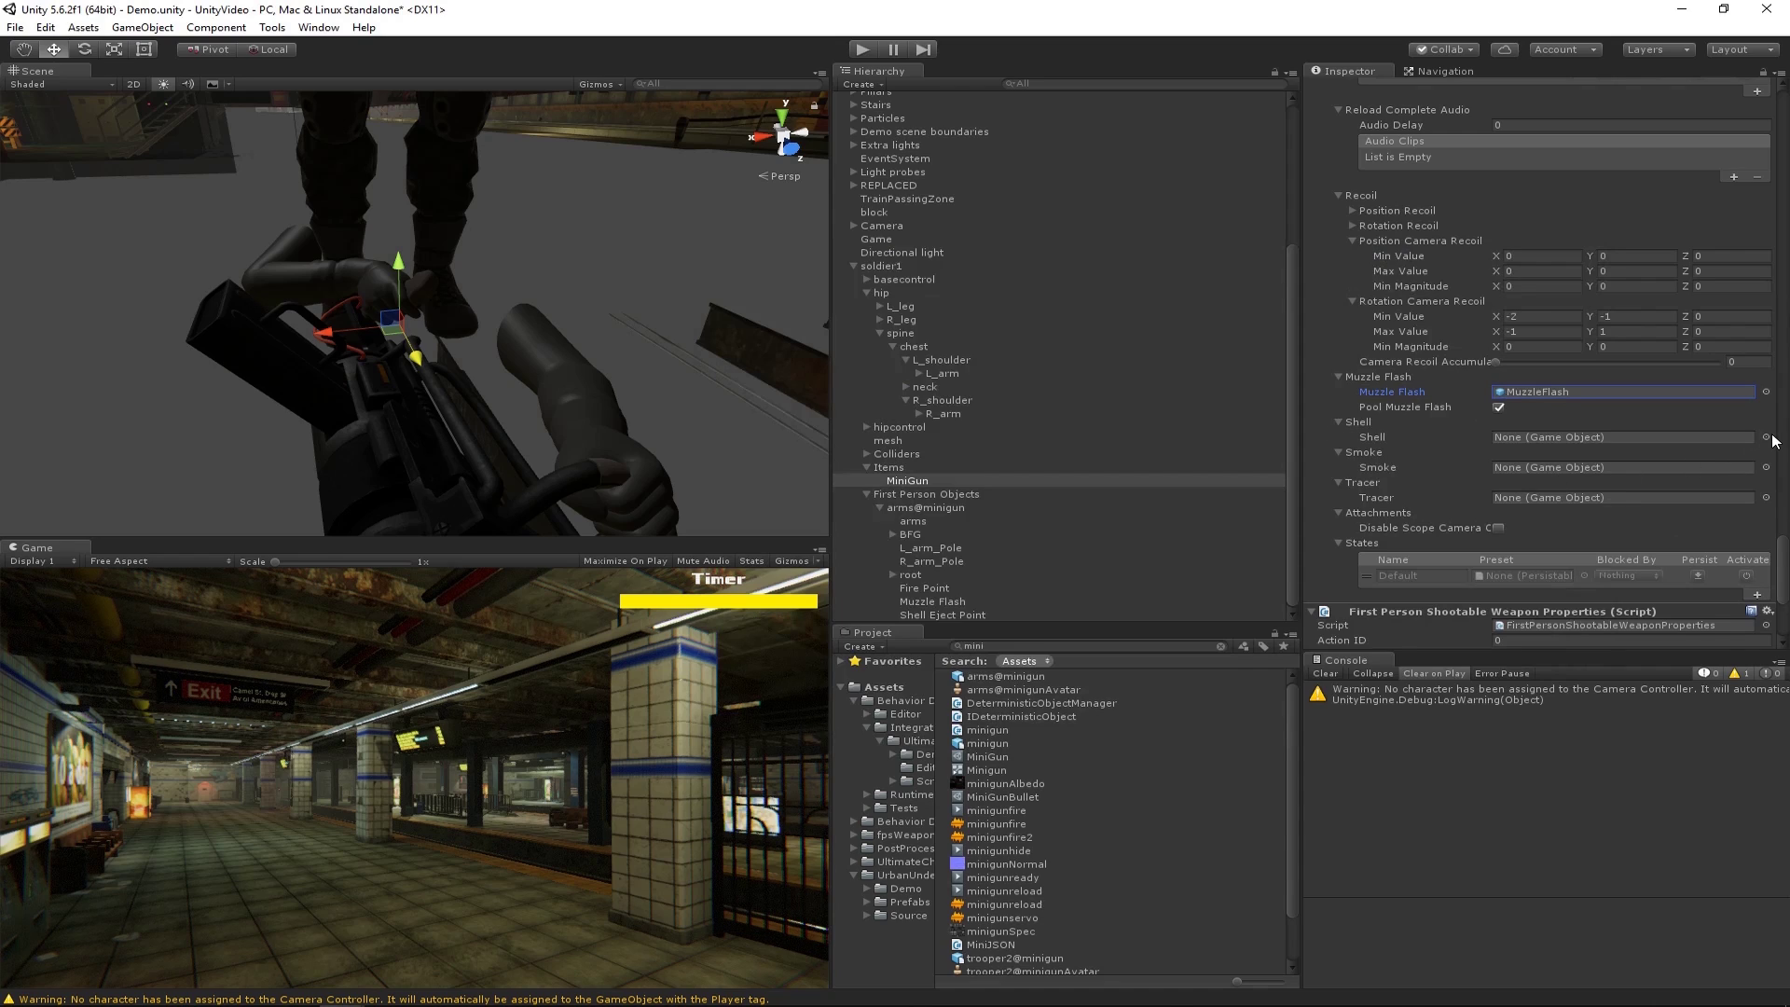
Search the Project for 'shell' and duplicate the pdrshell prefab with Ctrl+D.
{"action": "left_click", "coordinate": [1051, 648]}
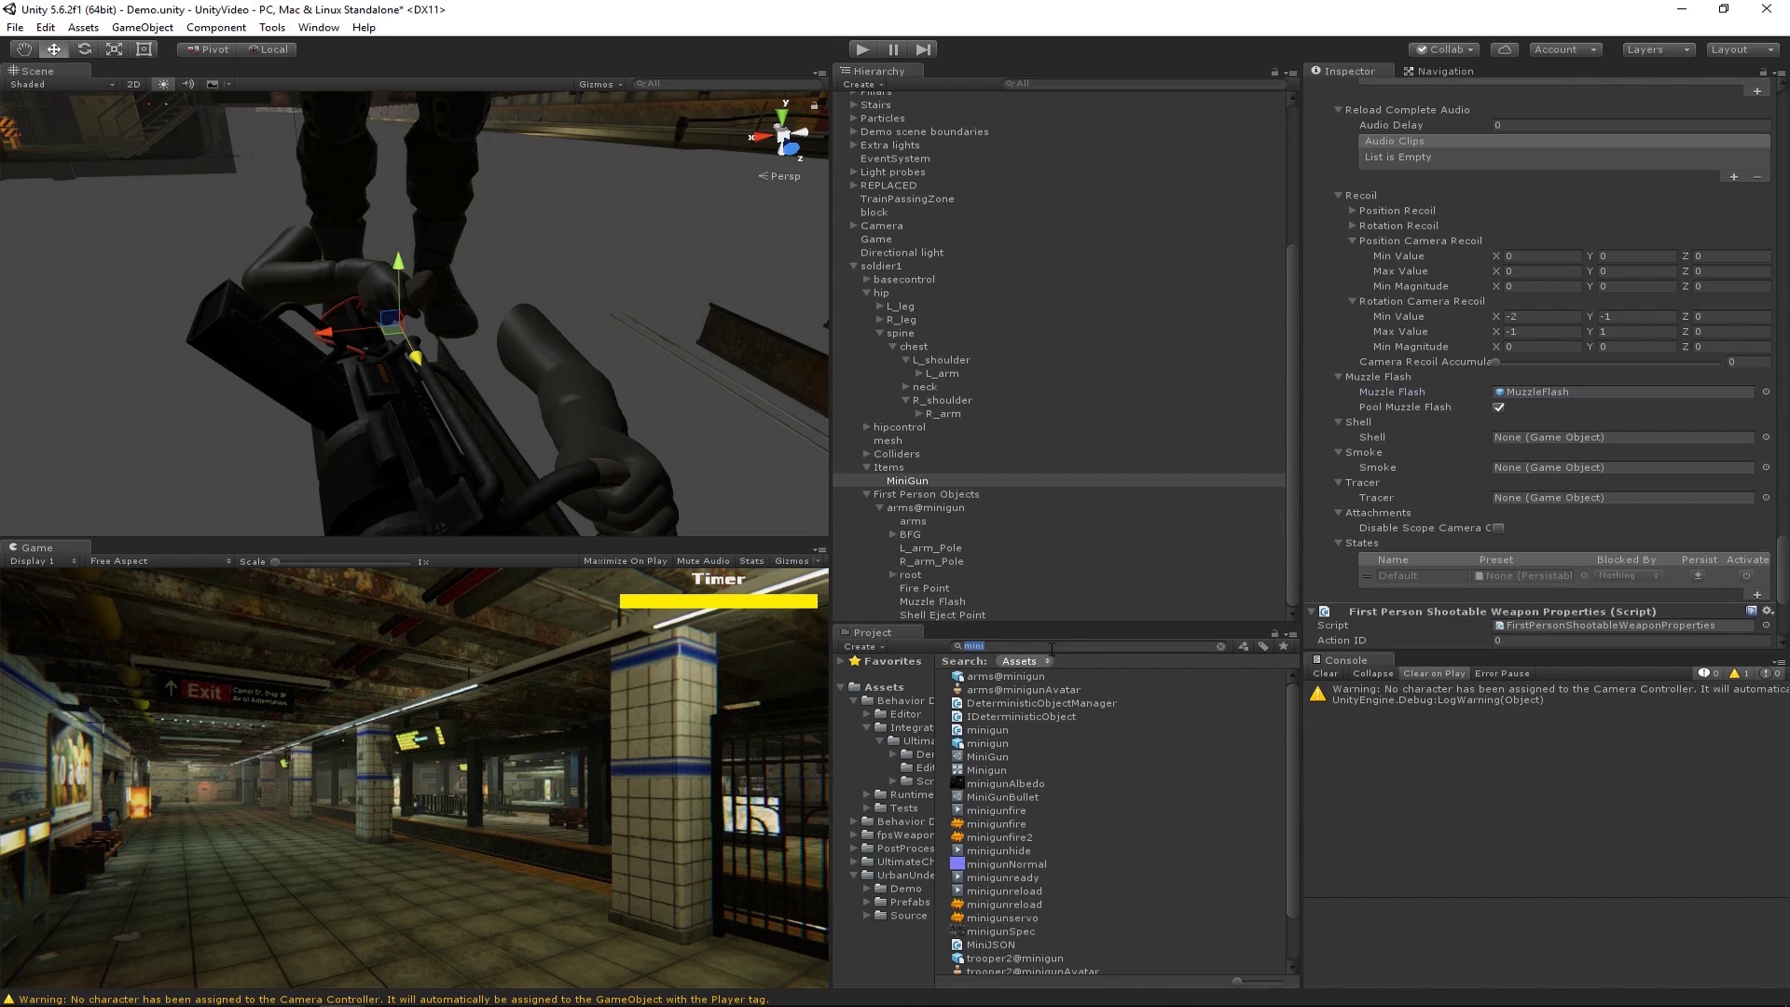
{"action": "type", "text": "shell"}
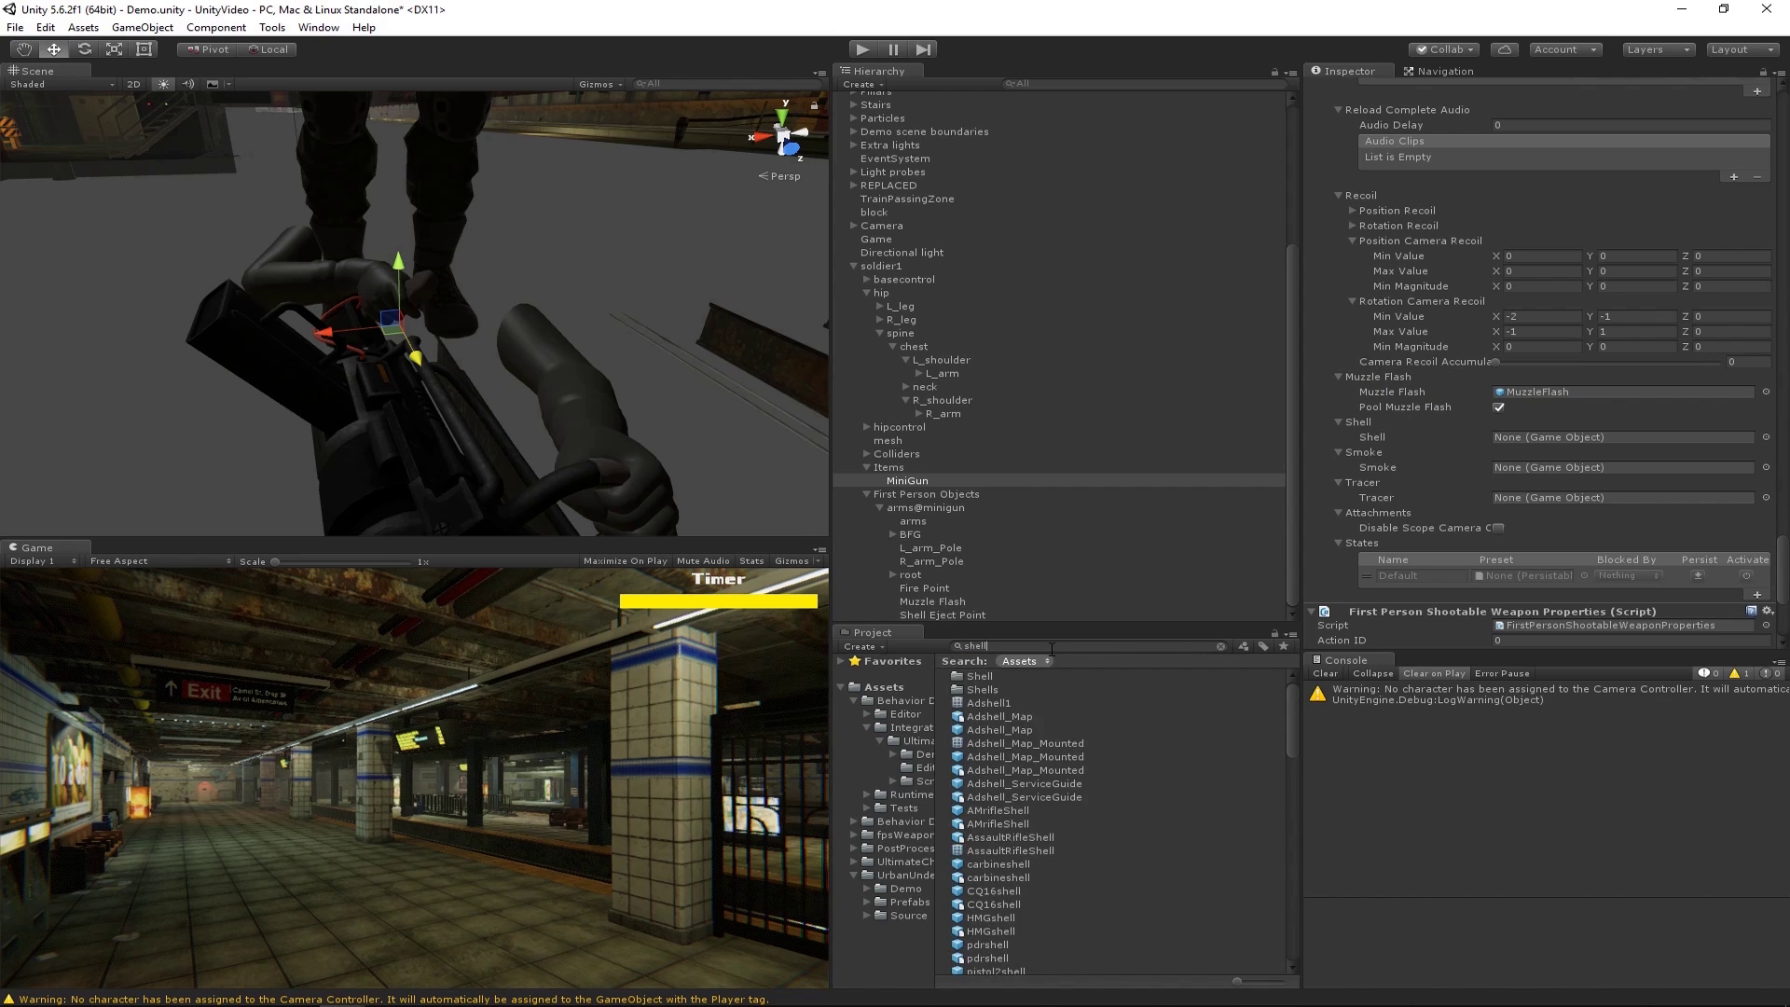
{"action": "scroll", "coordinate": [1029, 863], "scroll_direction": "down", "scroll_amount": 4}
{"action": "scroll", "coordinate": [1031, 797], "scroll_direction": "down", "scroll_amount": 2}
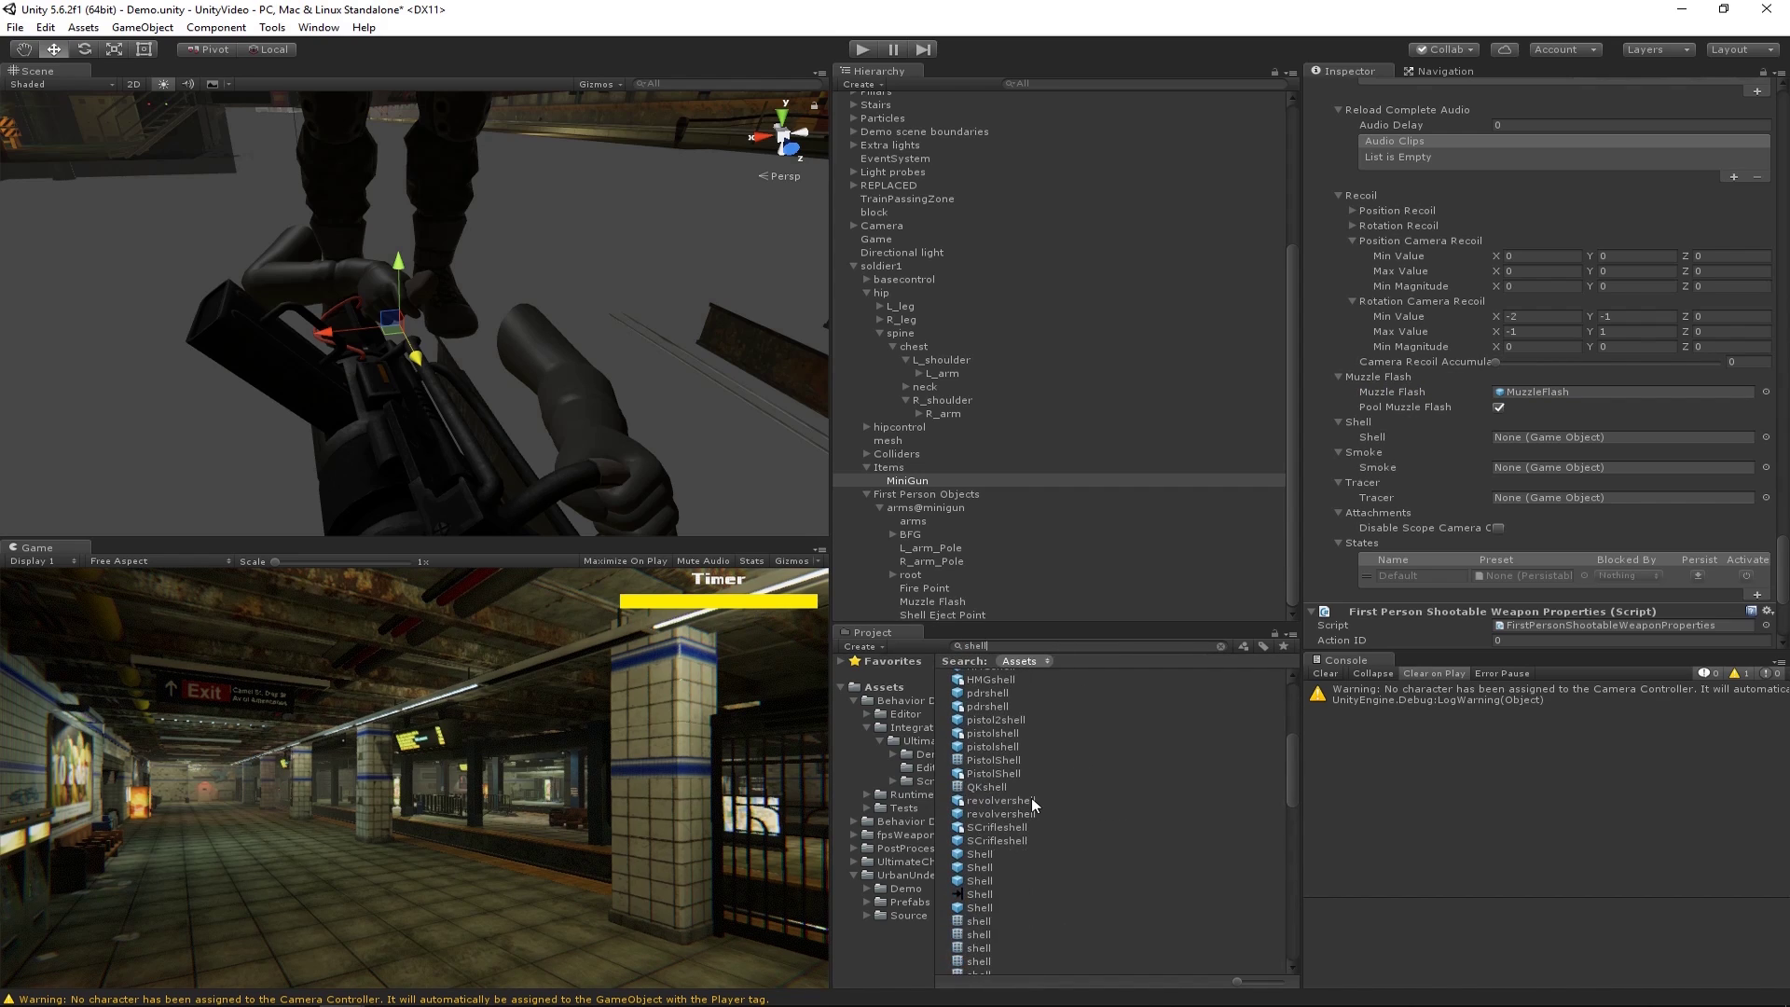
{"action": "left_click", "coordinate": [1001, 706]}
{"action": "left_click", "coordinate": [1020, 693]}
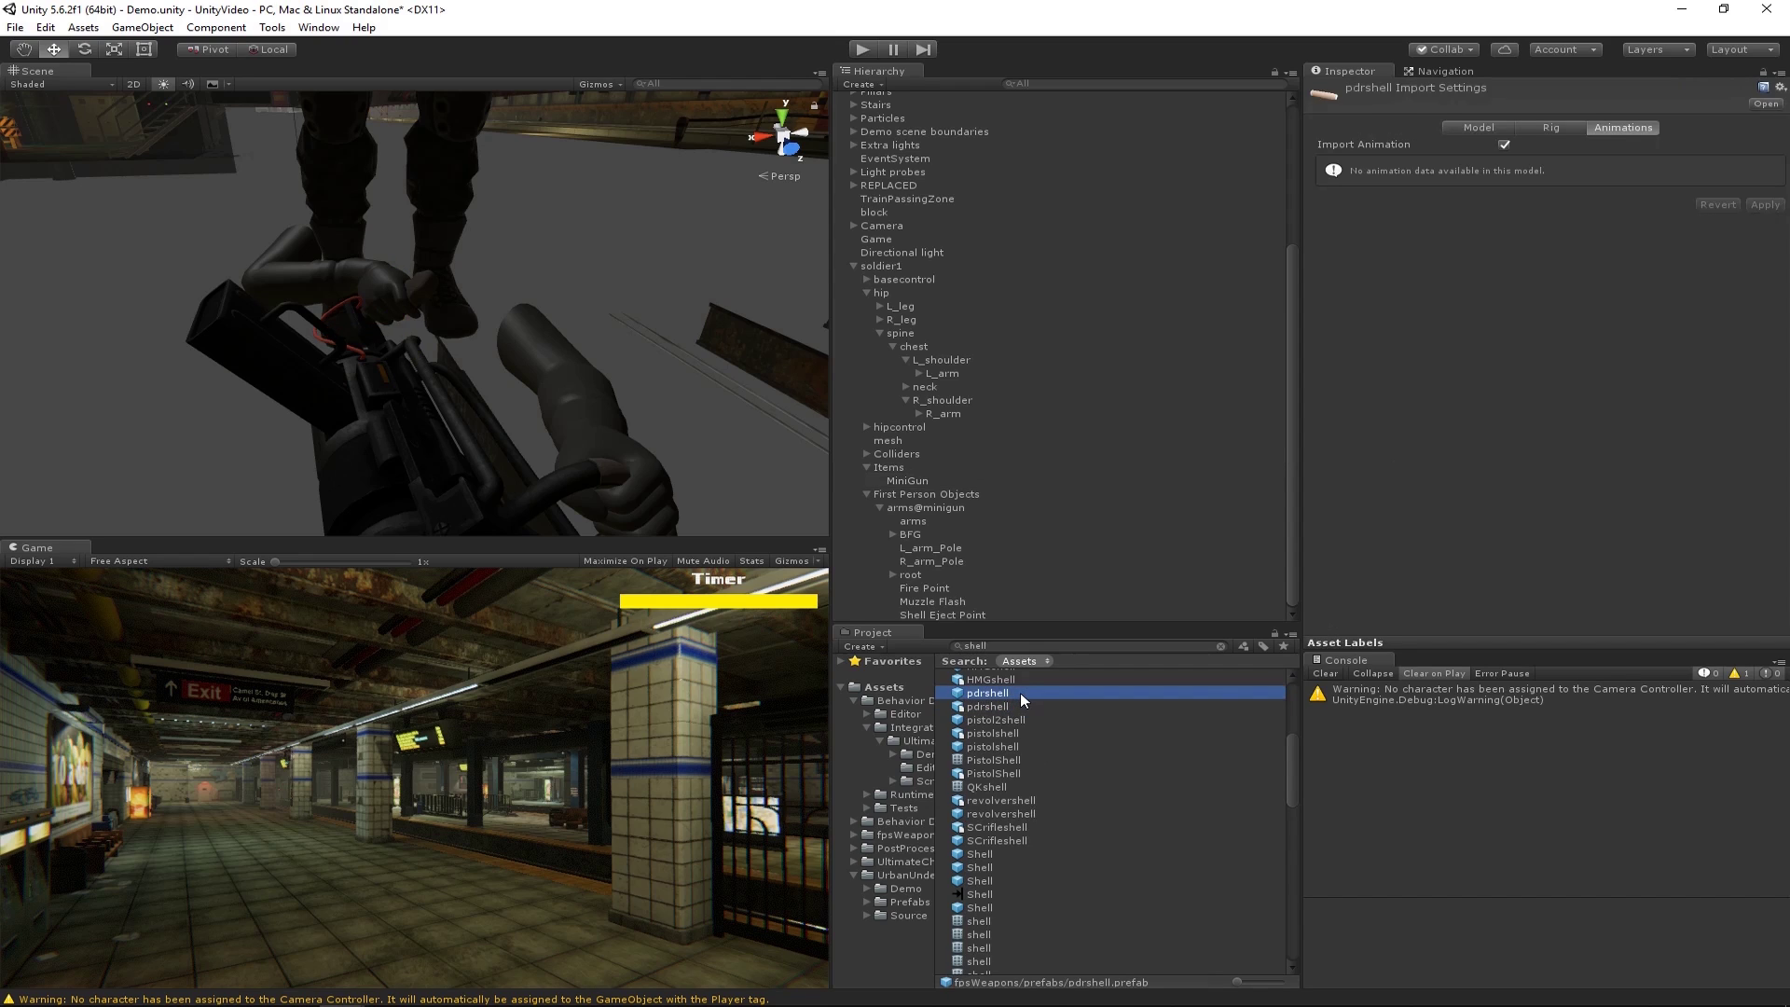
{"action": "scroll", "coordinate": [1020, 692], "scroll_direction": "up", "scroll_amount": 4}
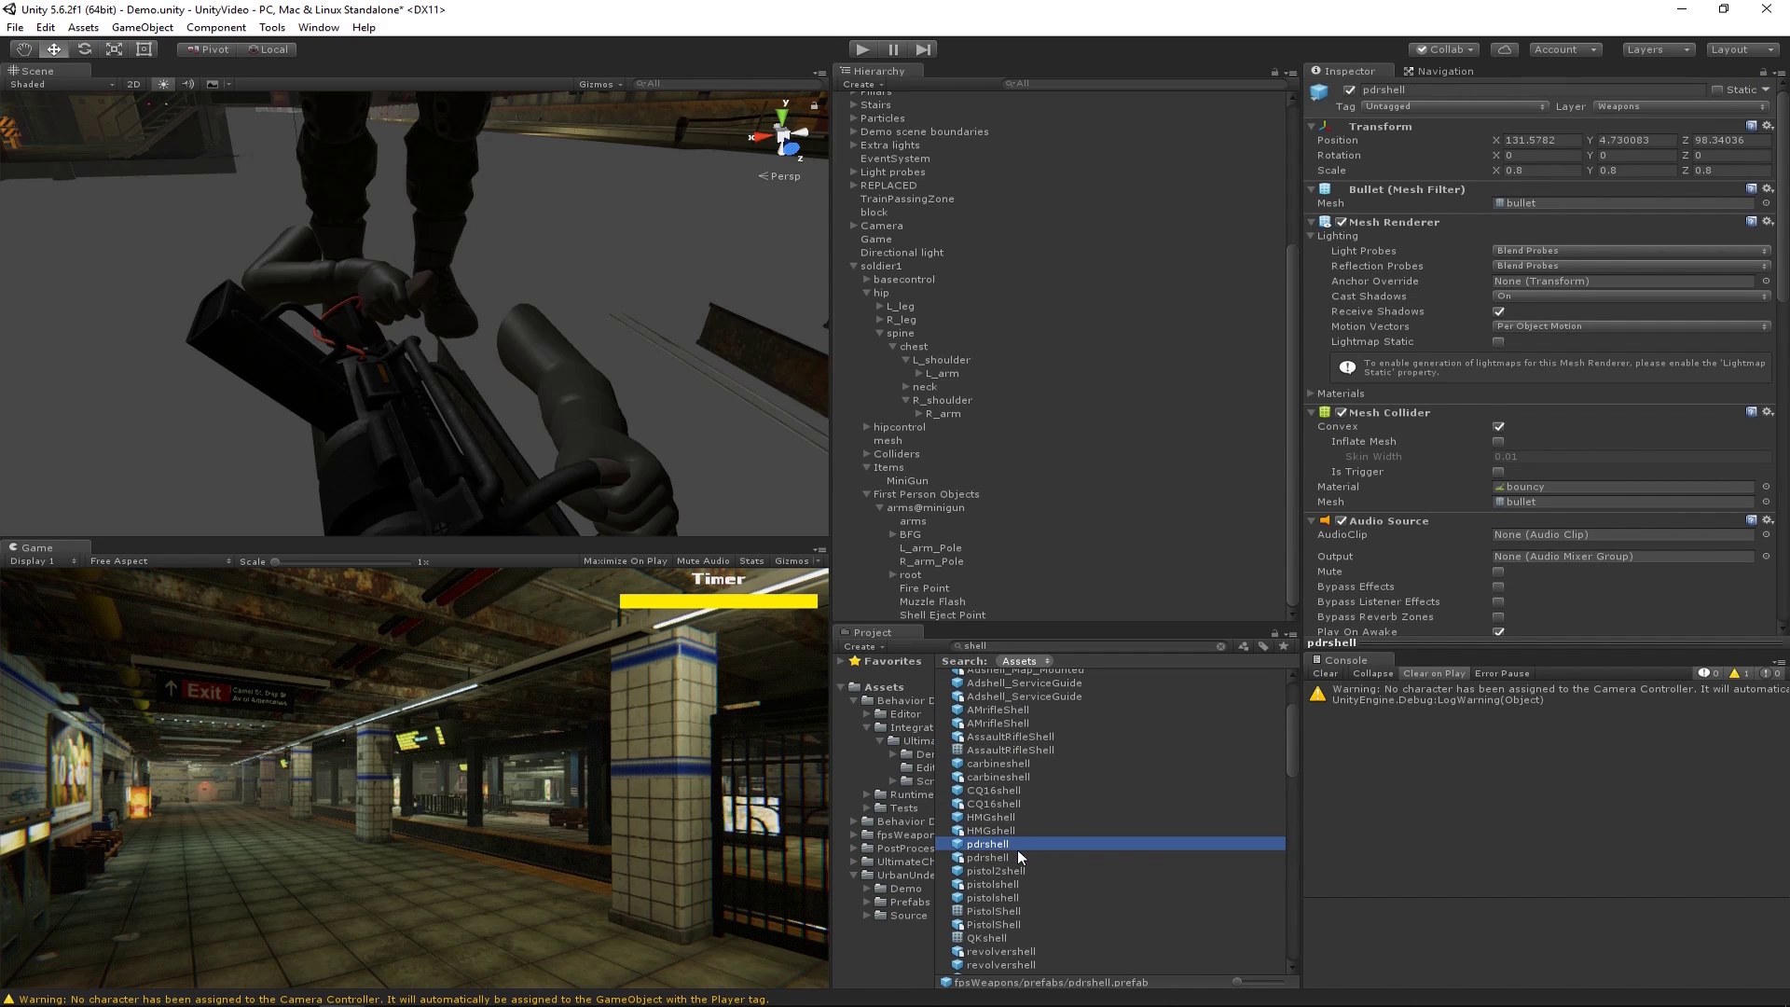
{"action": "key", "text": "ctrl+d"}
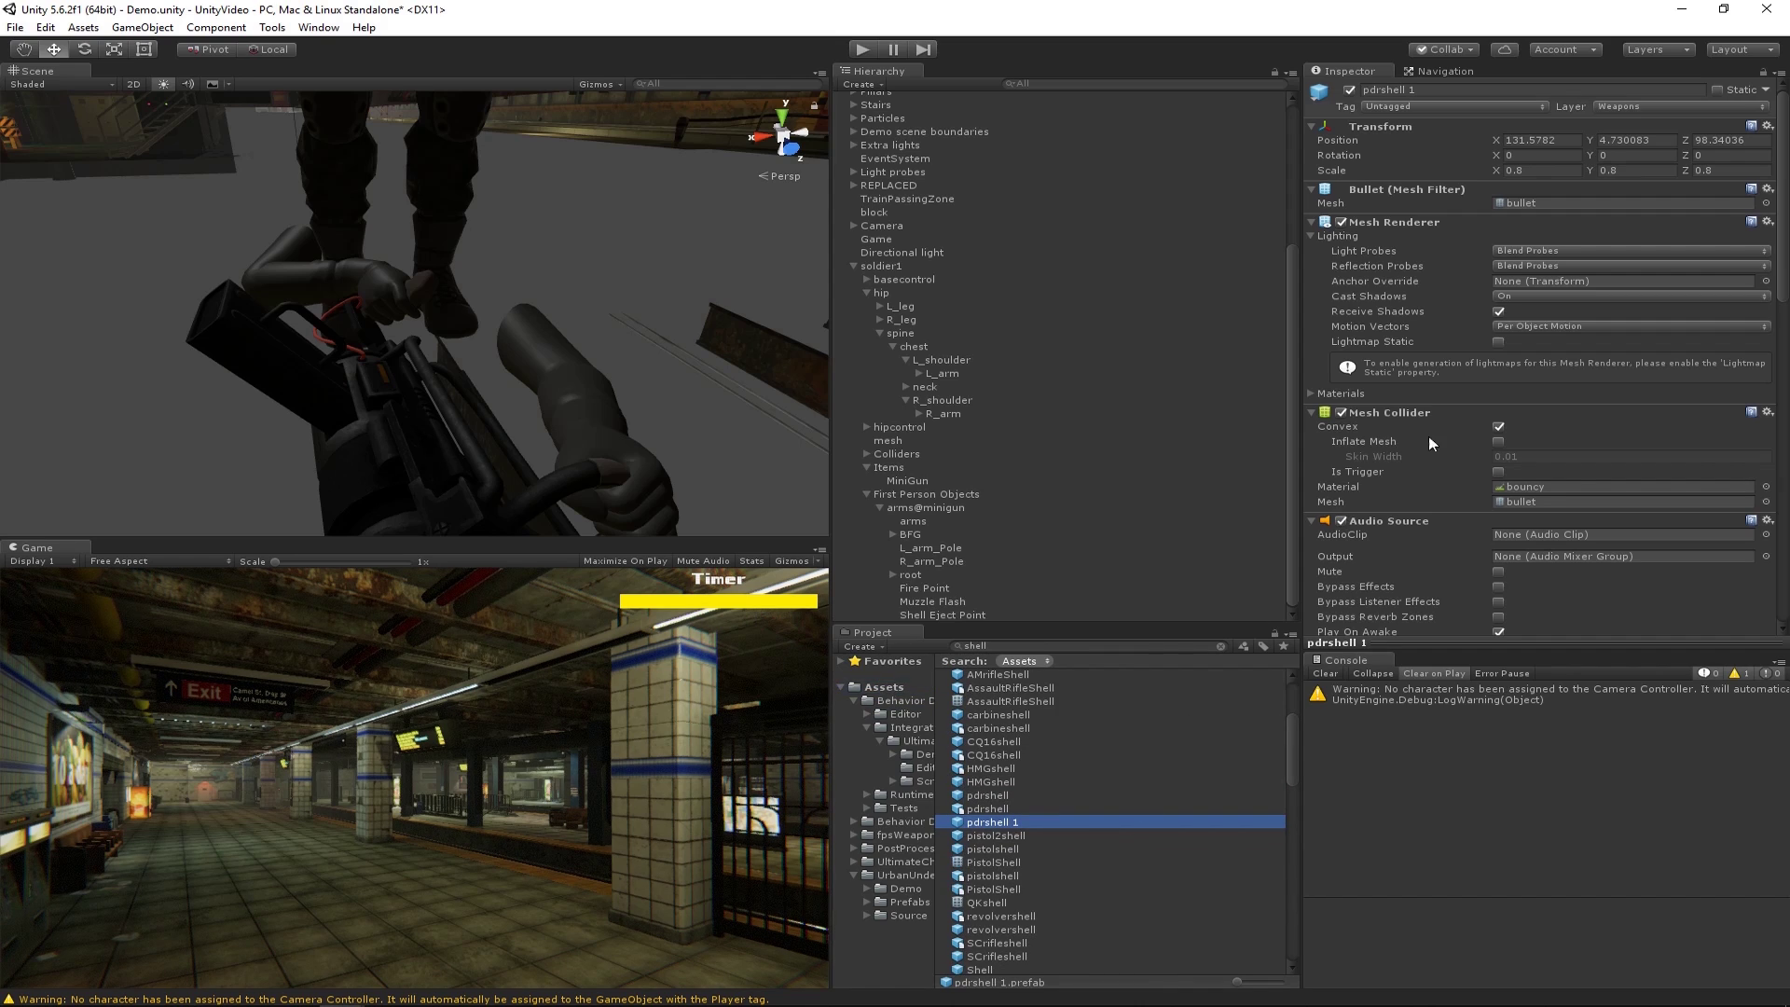
Remove the Audio Source, Shell script and Rigidbody components from the pdrshell copy.
{"action": "scroll", "coordinate": [1736, 508], "scroll_direction": "down", "scroll_amount": 3}
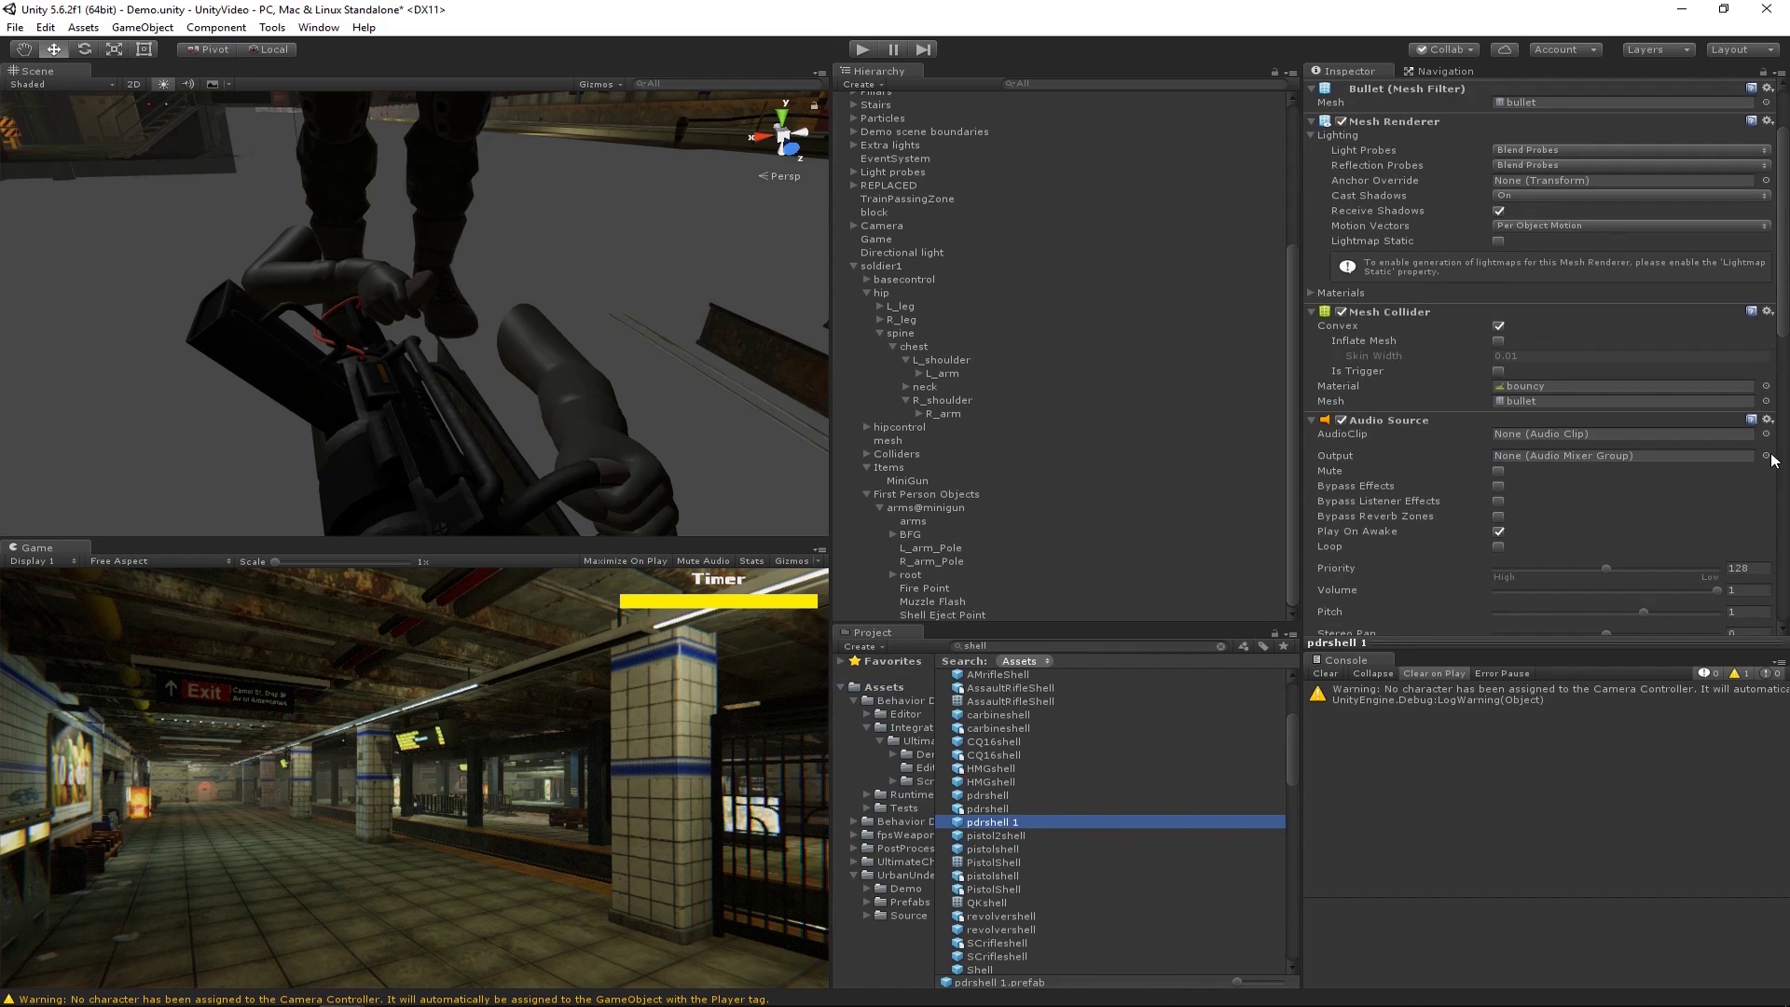
{"action": "left_click", "coordinate": [1767, 421]}
{"action": "left_click", "coordinate": [1716, 508]}
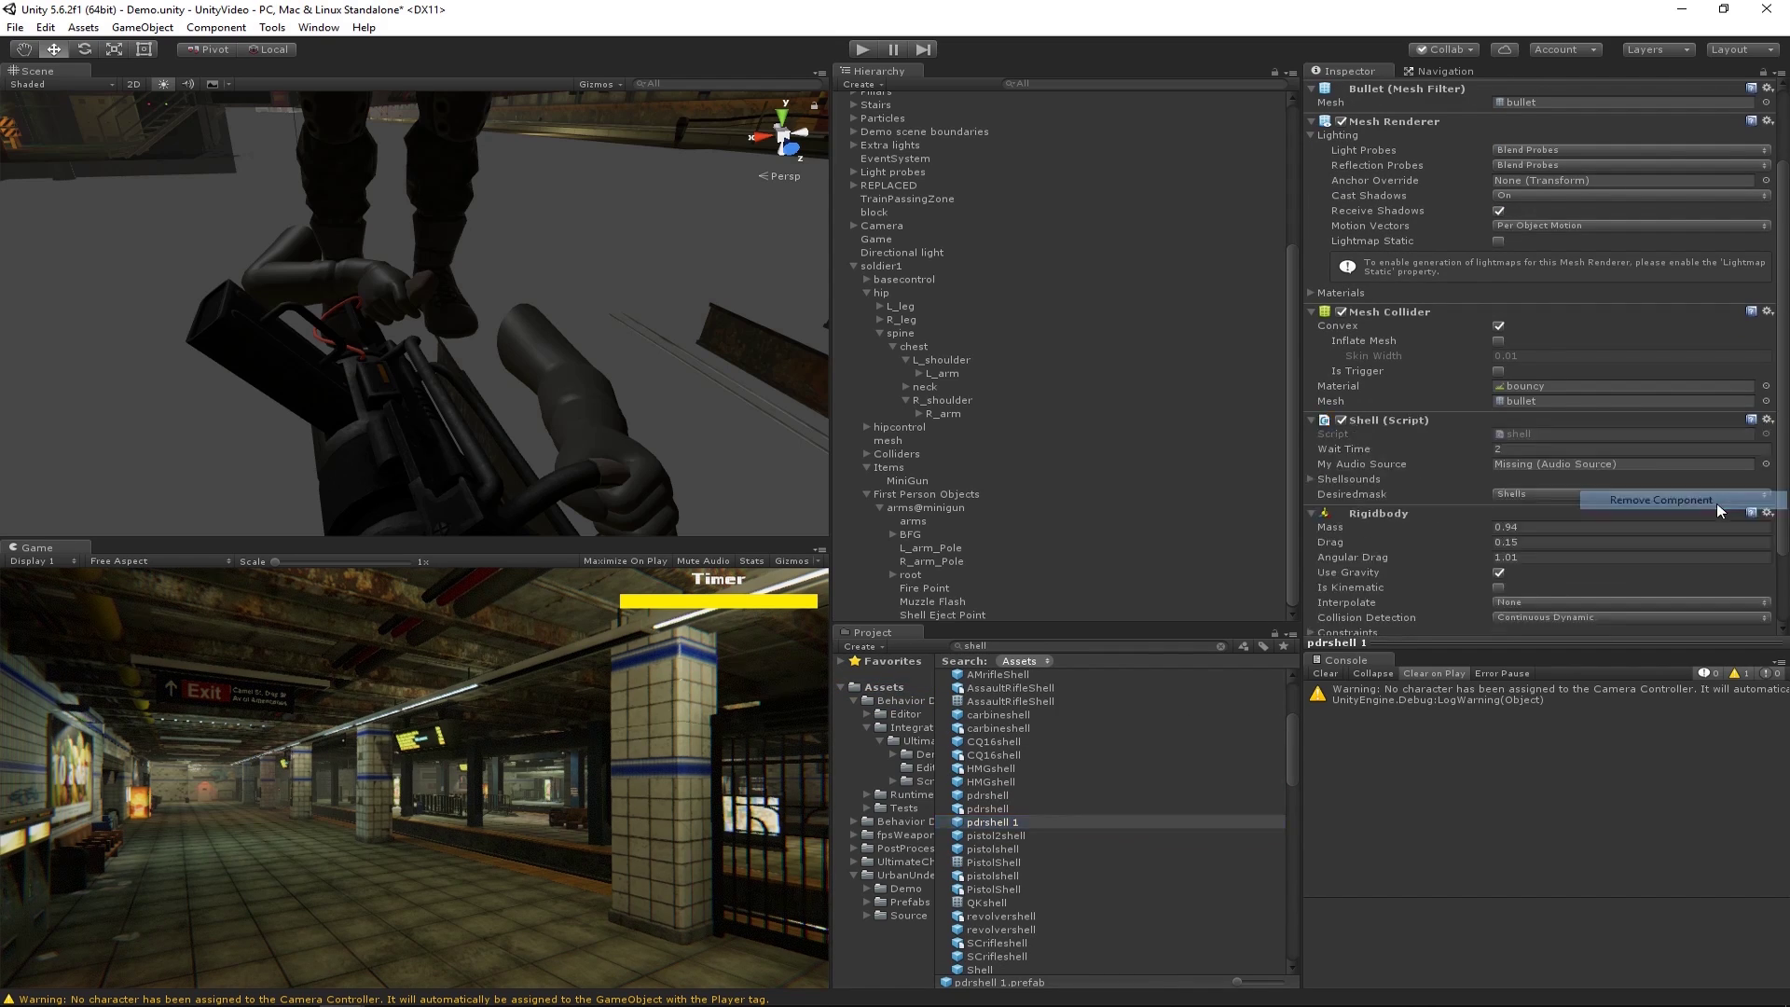
{"action": "left_click", "coordinate": [1767, 421]}
{"action": "left_click", "coordinate": [1691, 504]}
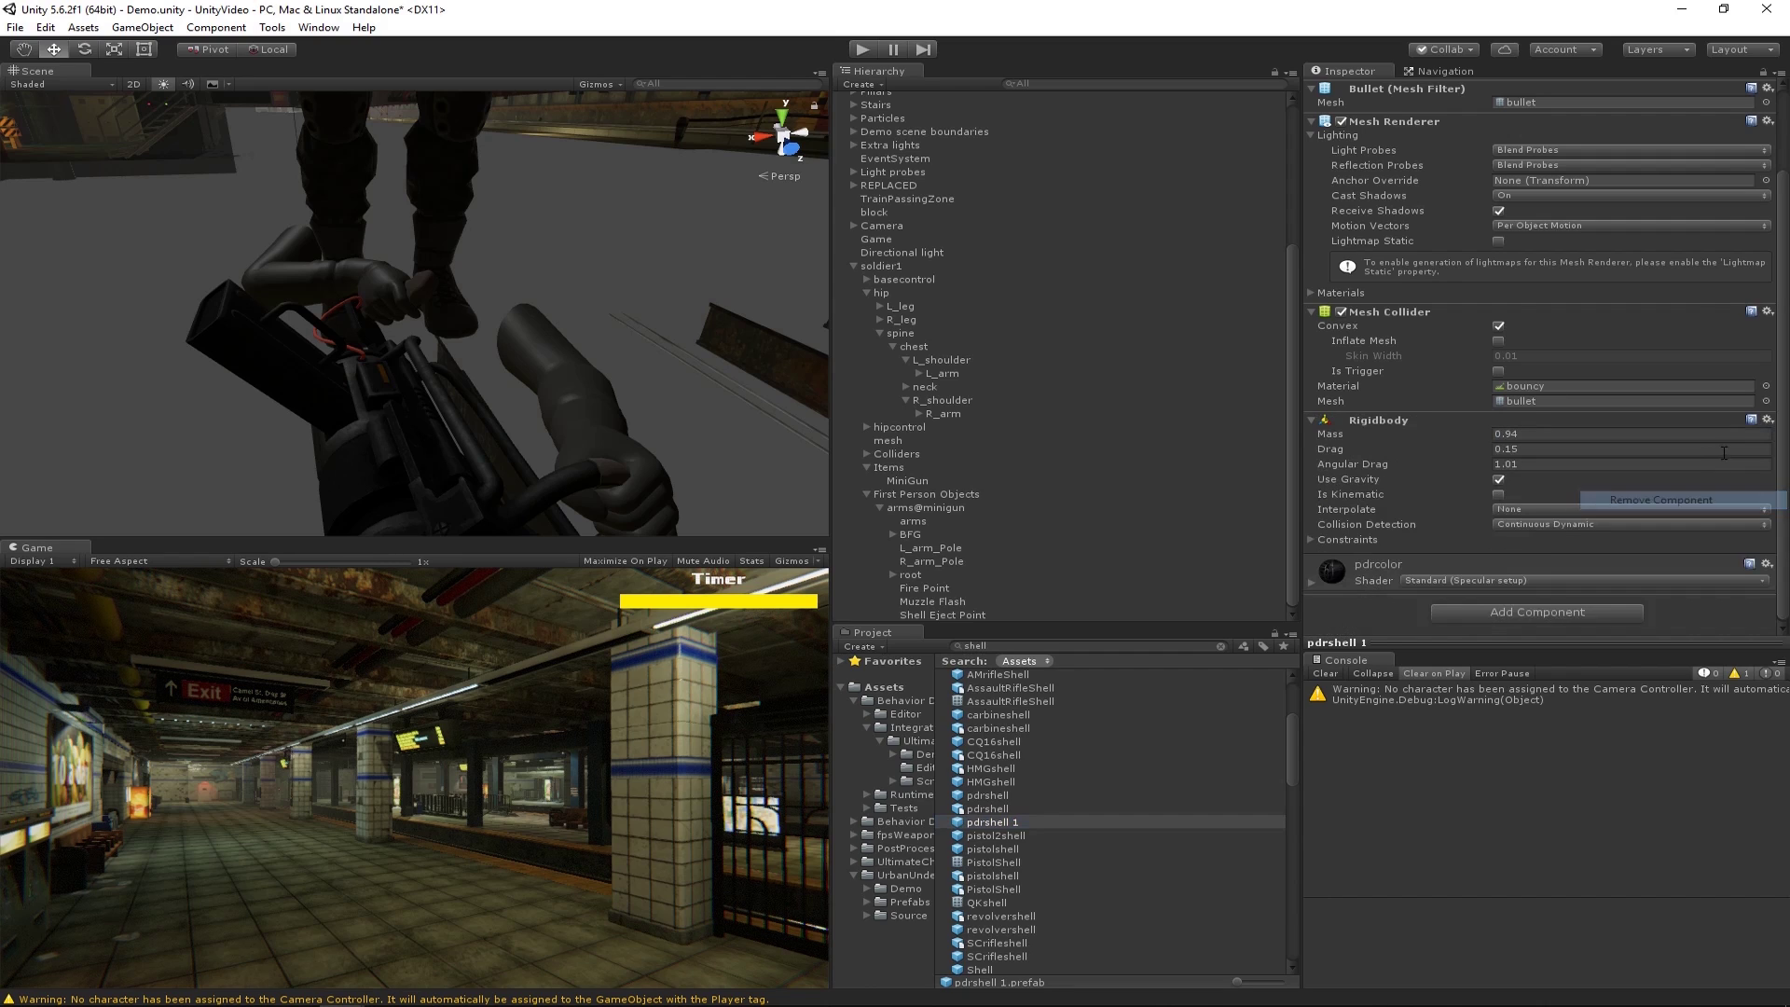
{"action": "left_click", "coordinate": [1767, 420]}
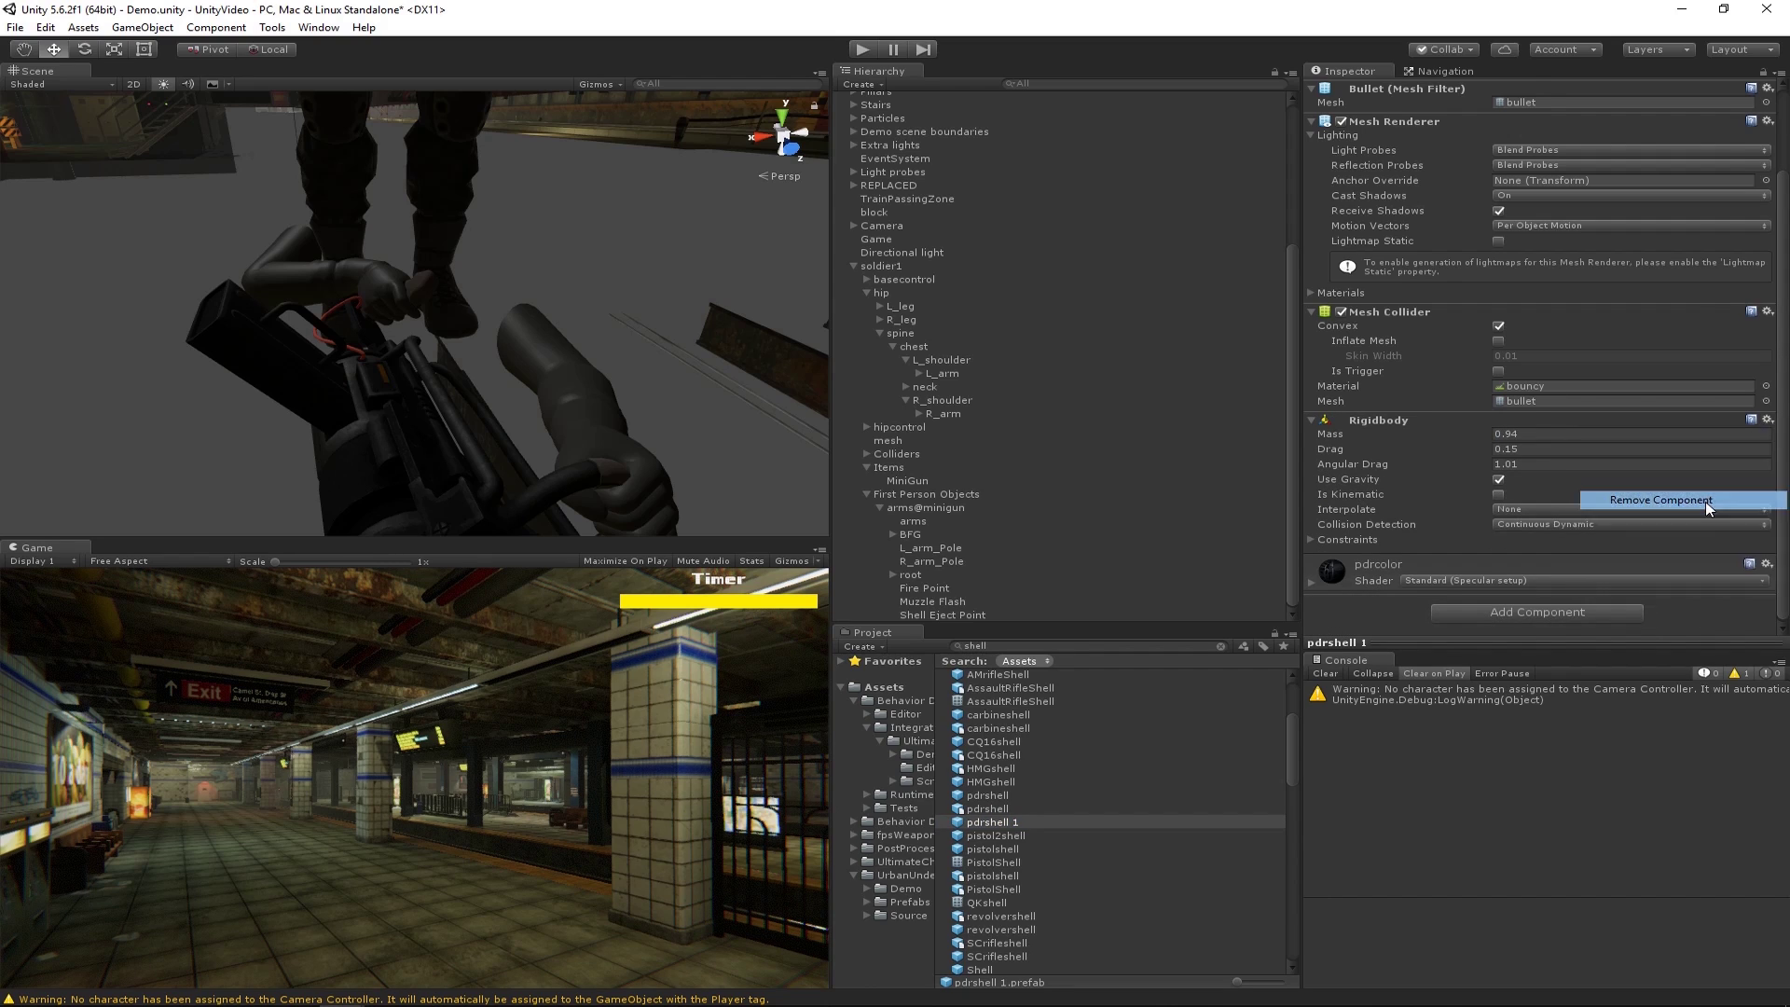
{"action": "left_click", "coordinate": [1705, 501]}
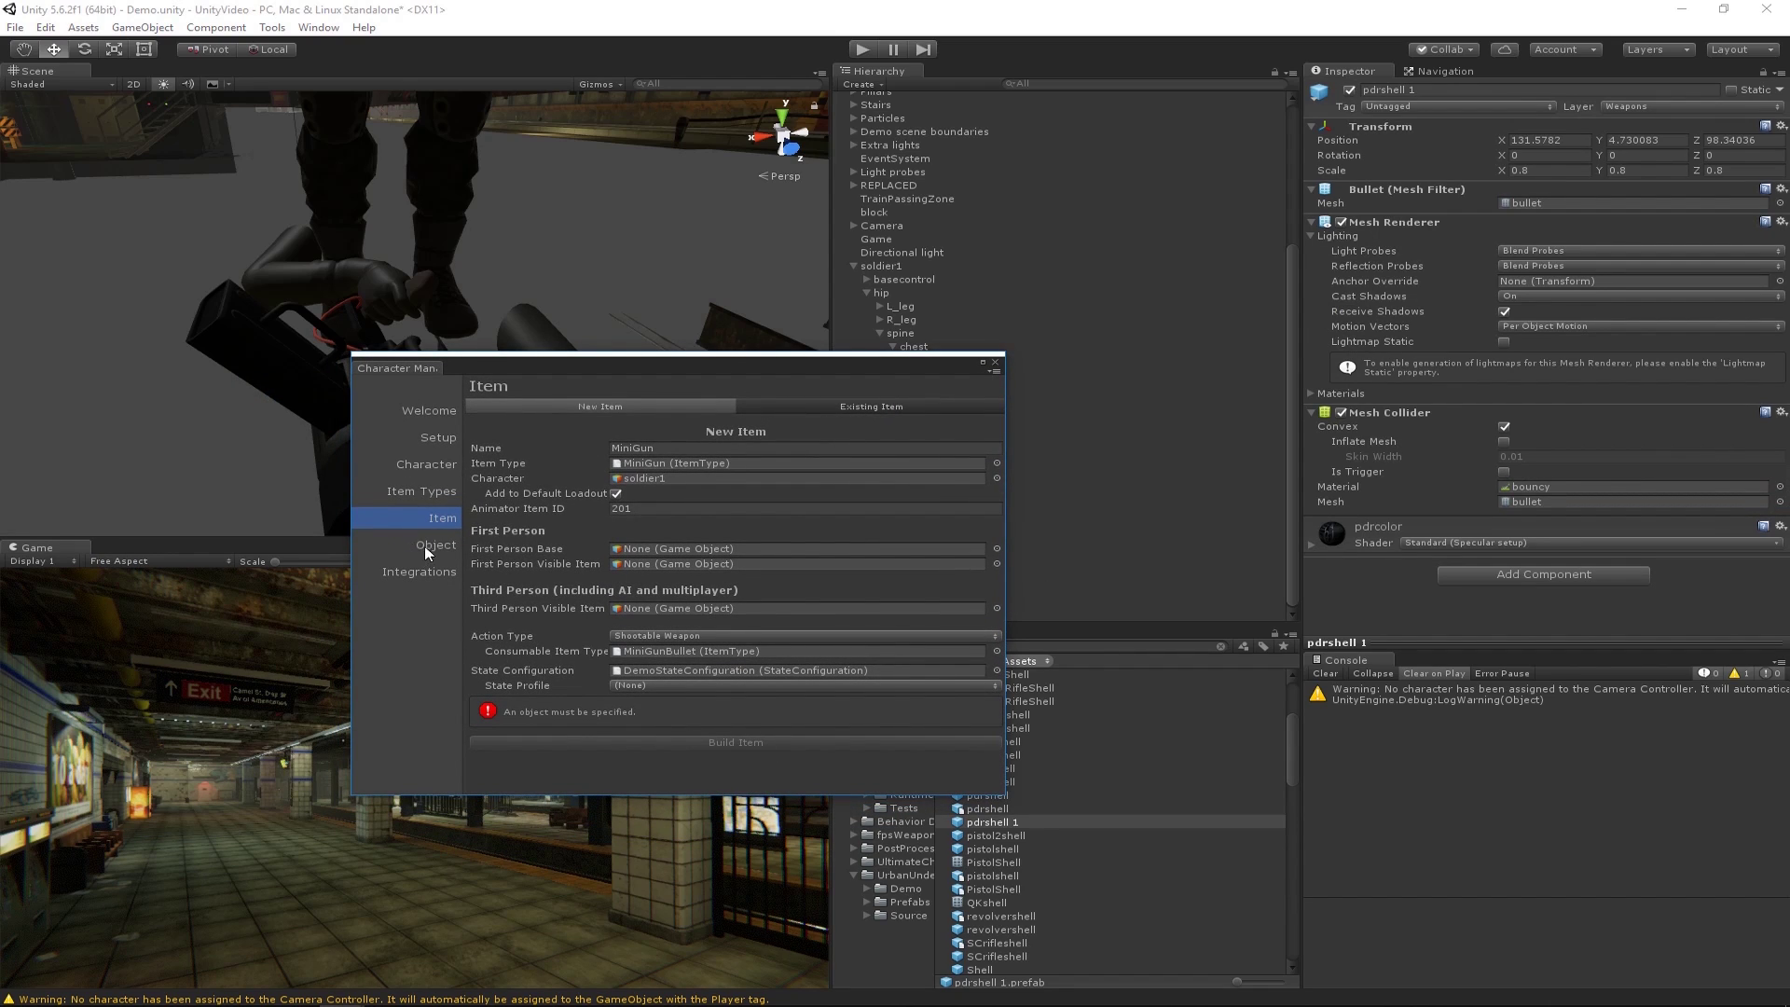
Build a Shell-type object from pdrshell 1 in Object Builder and save it as Shell.prefab.
{"action": "left_click", "coordinate": [434, 545]}
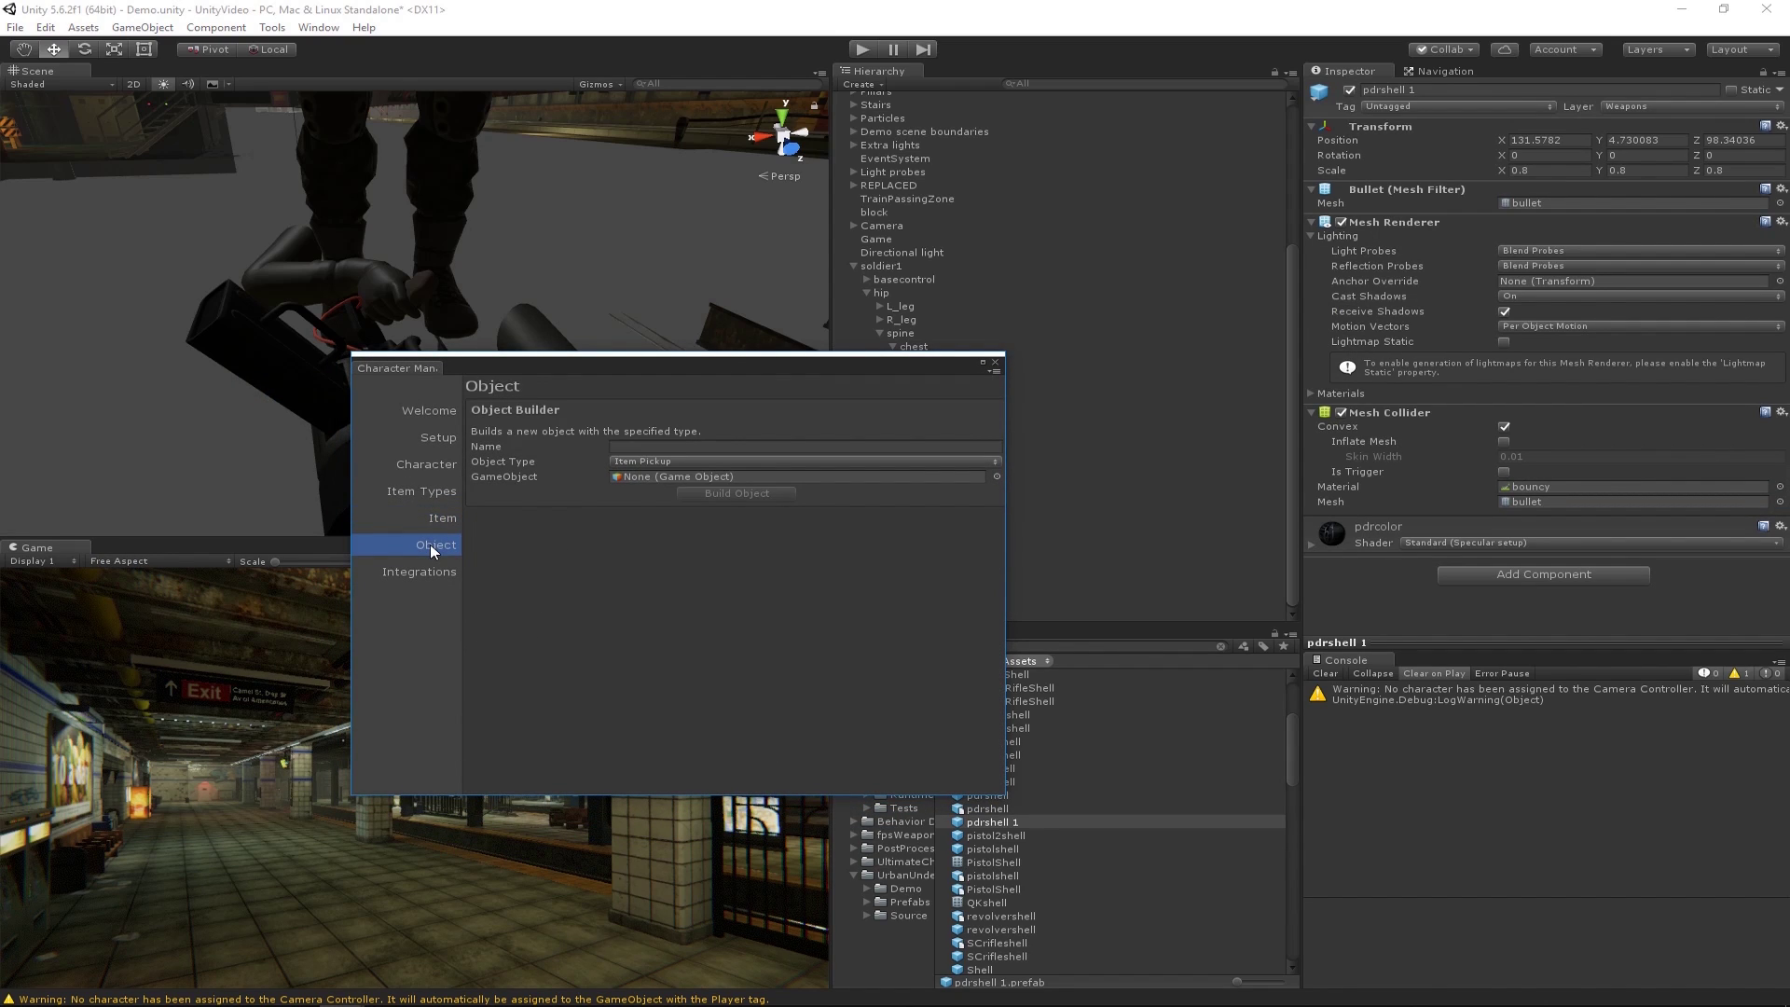
{"action": "left_click", "coordinate": [662, 446]}
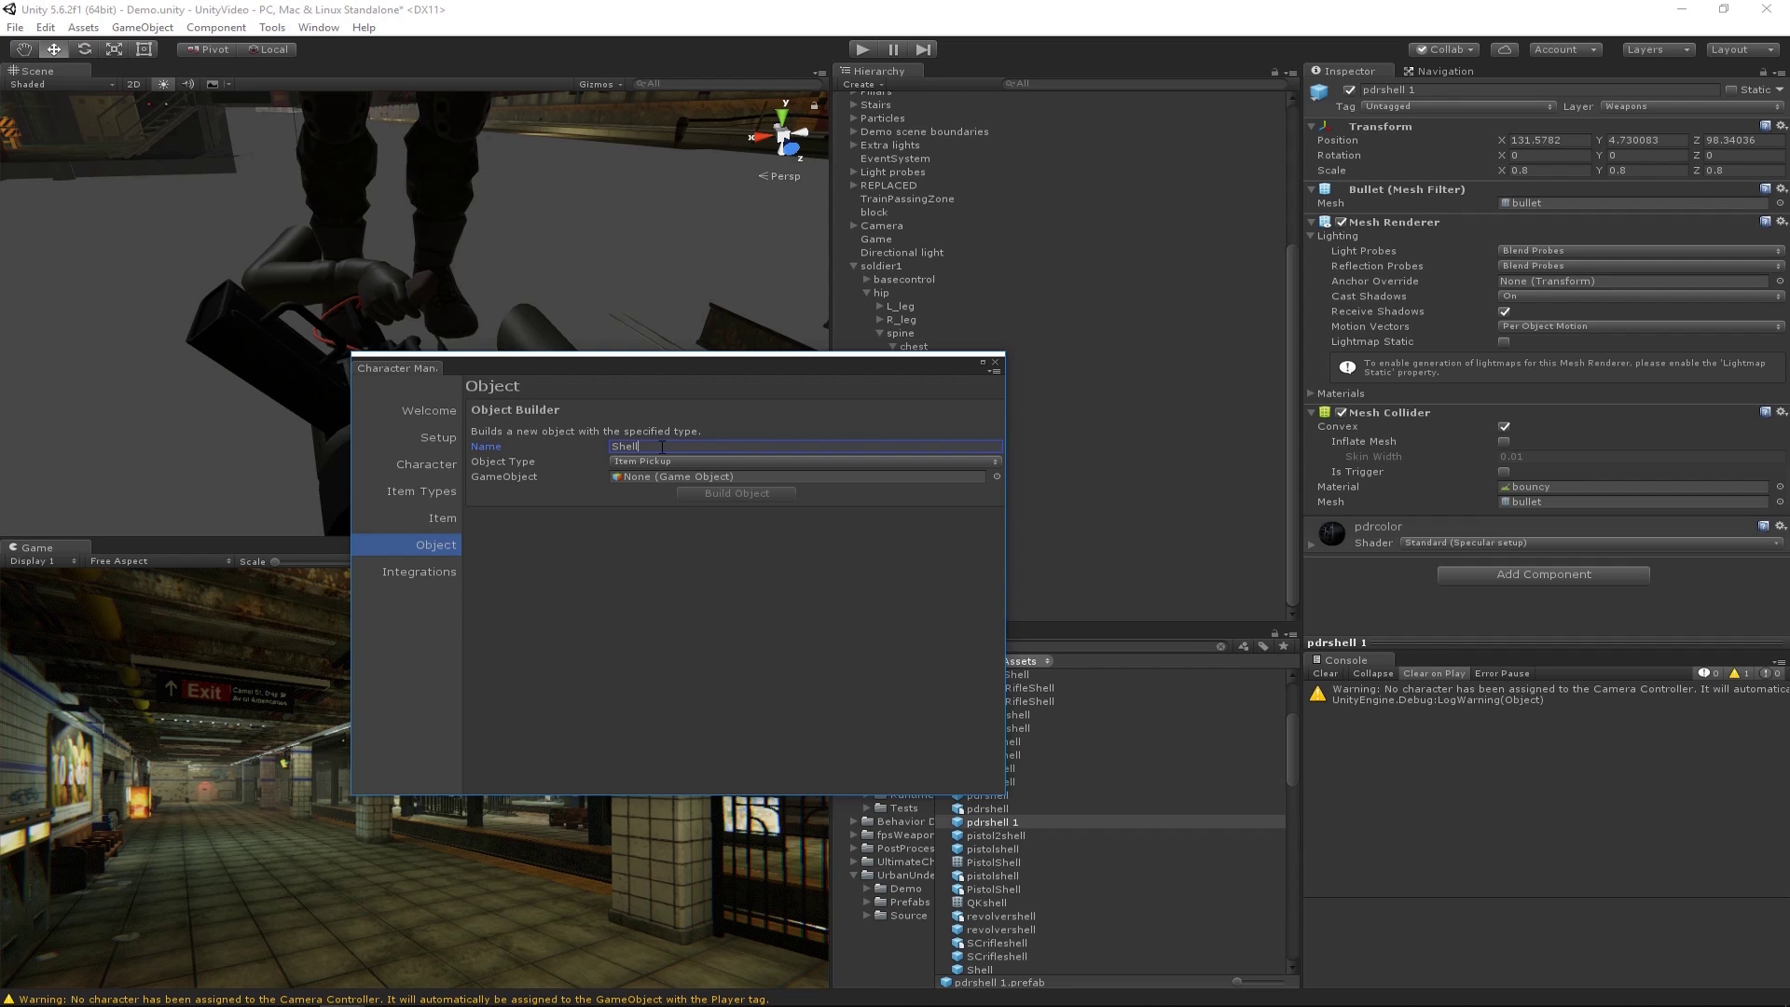
{"action": "left_click", "coordinate": [654, 463]}
{"action": "left_click", "coordinate": [680, 574]}
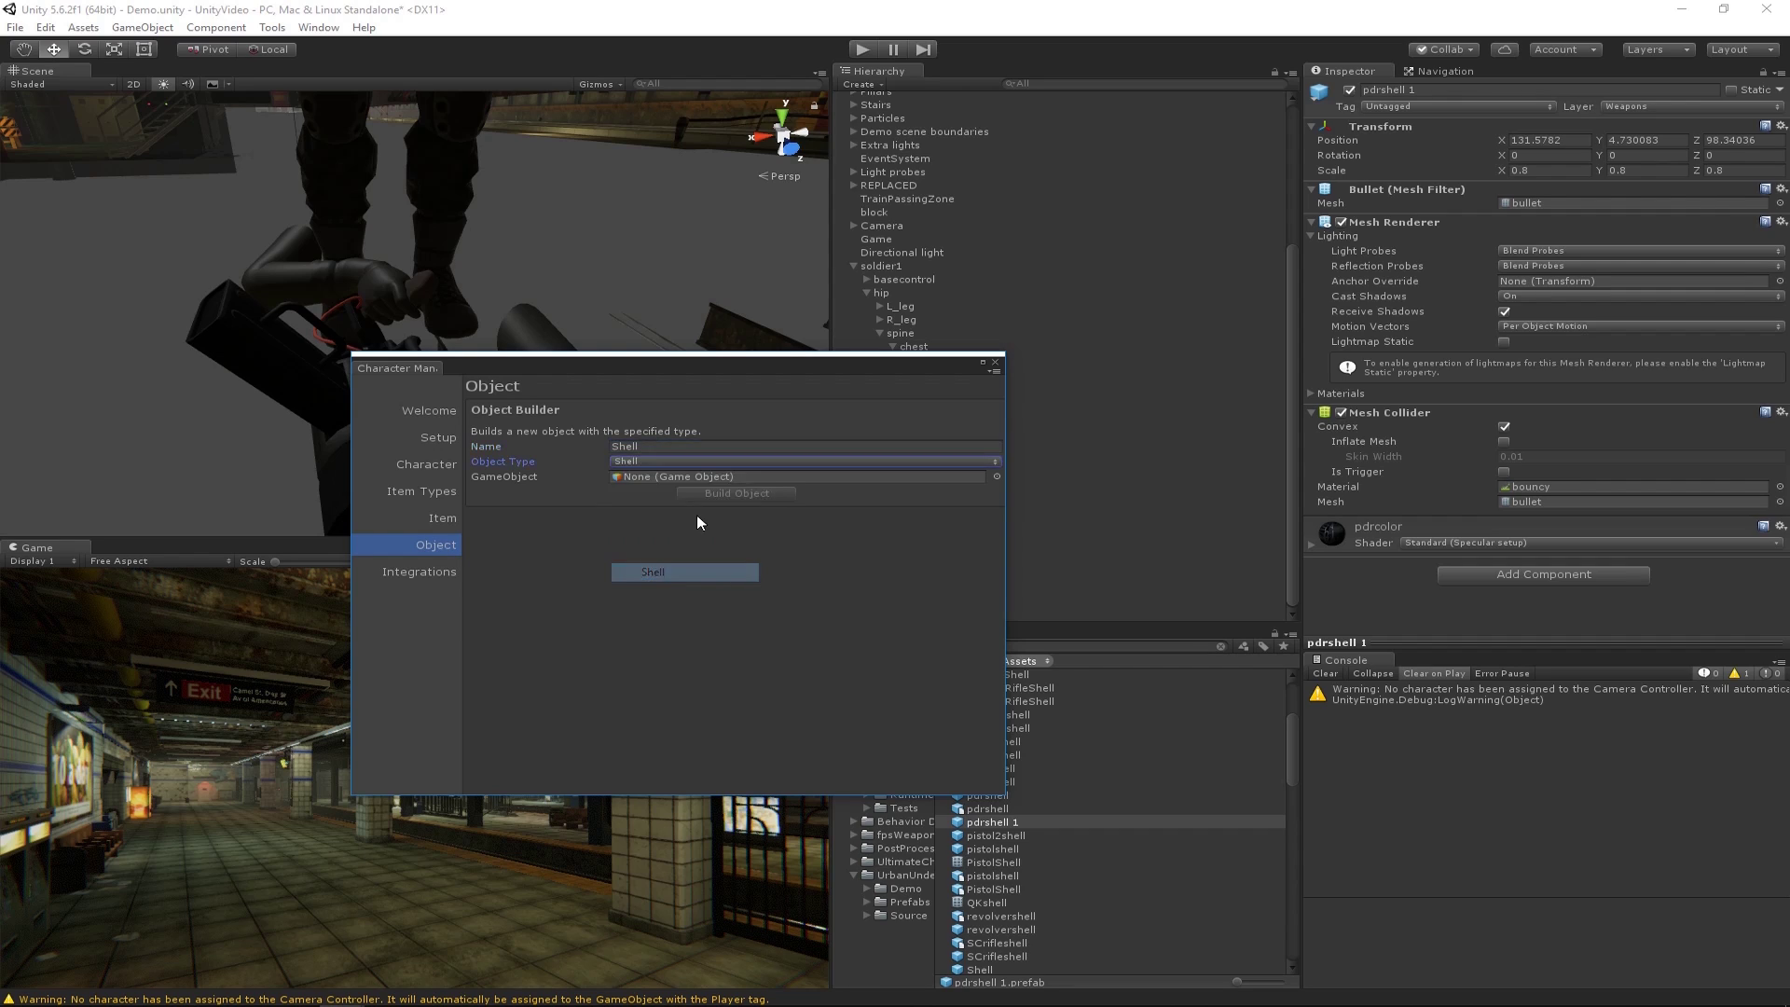
{"action": "left_click_drag", "start_coordinate": [1009, 826], "coordinate": [659, 477]}
{"action": "left_click", "coordinate": [741, 492]}
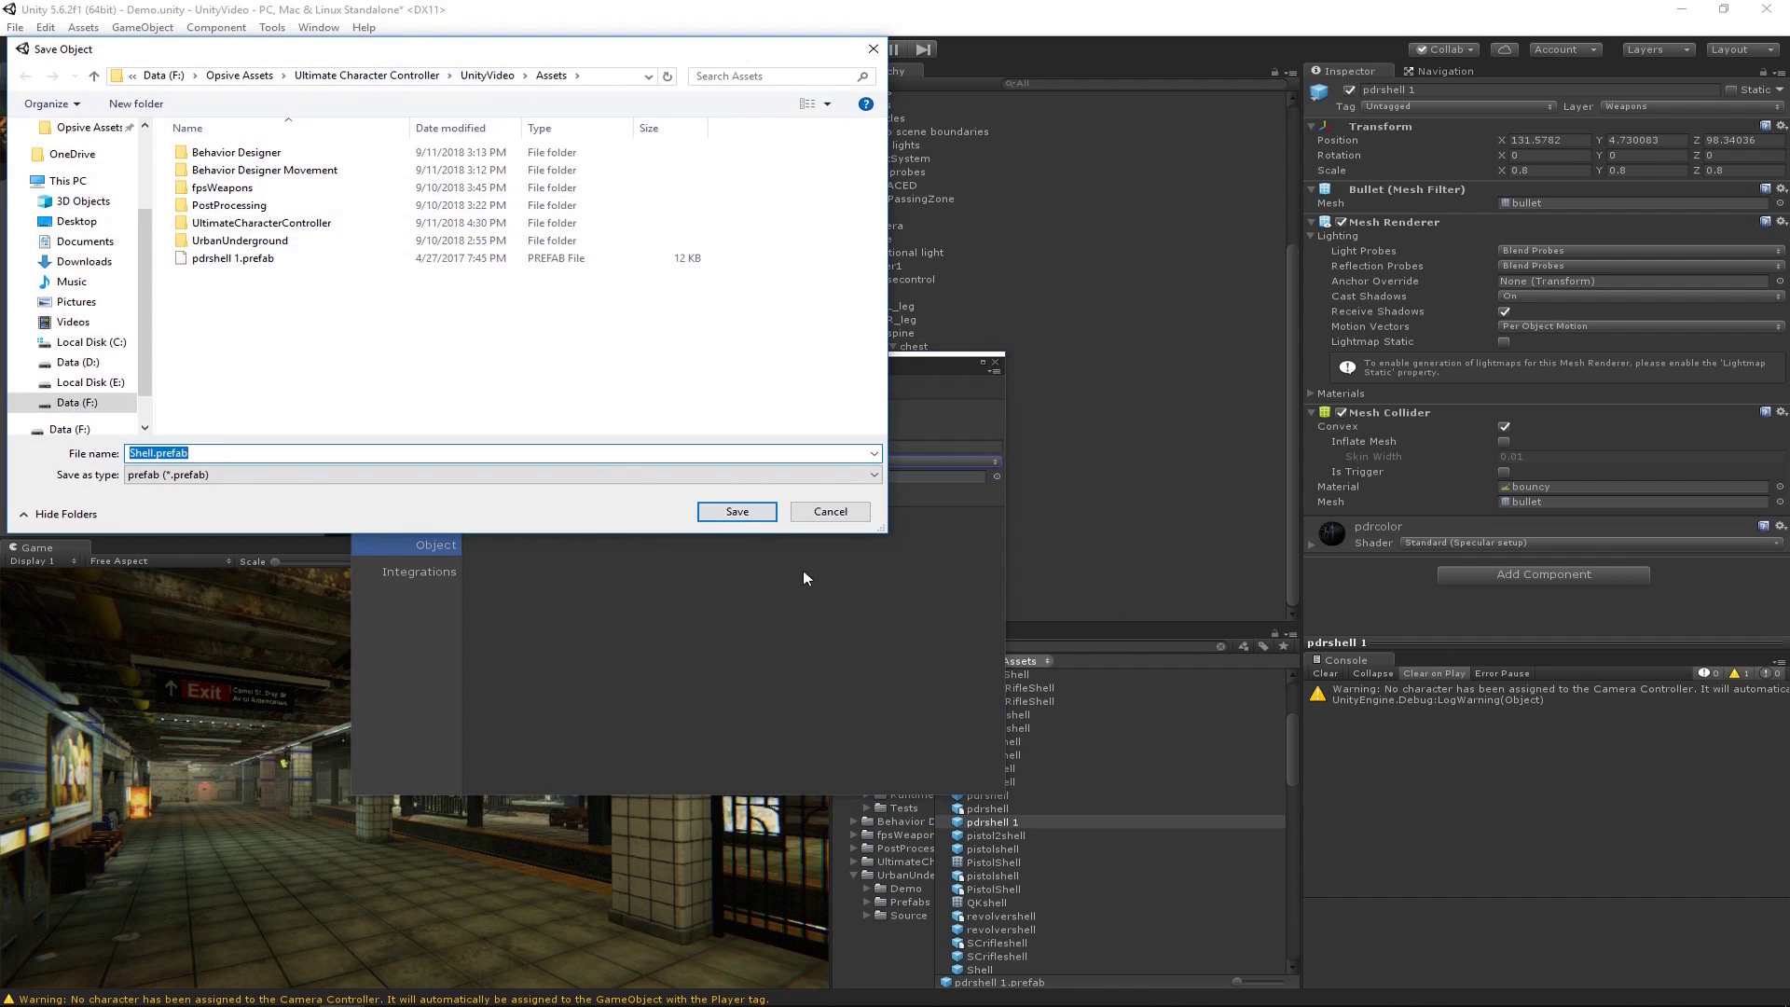
{"action": "left_click", "coordinate": [741, 512]}
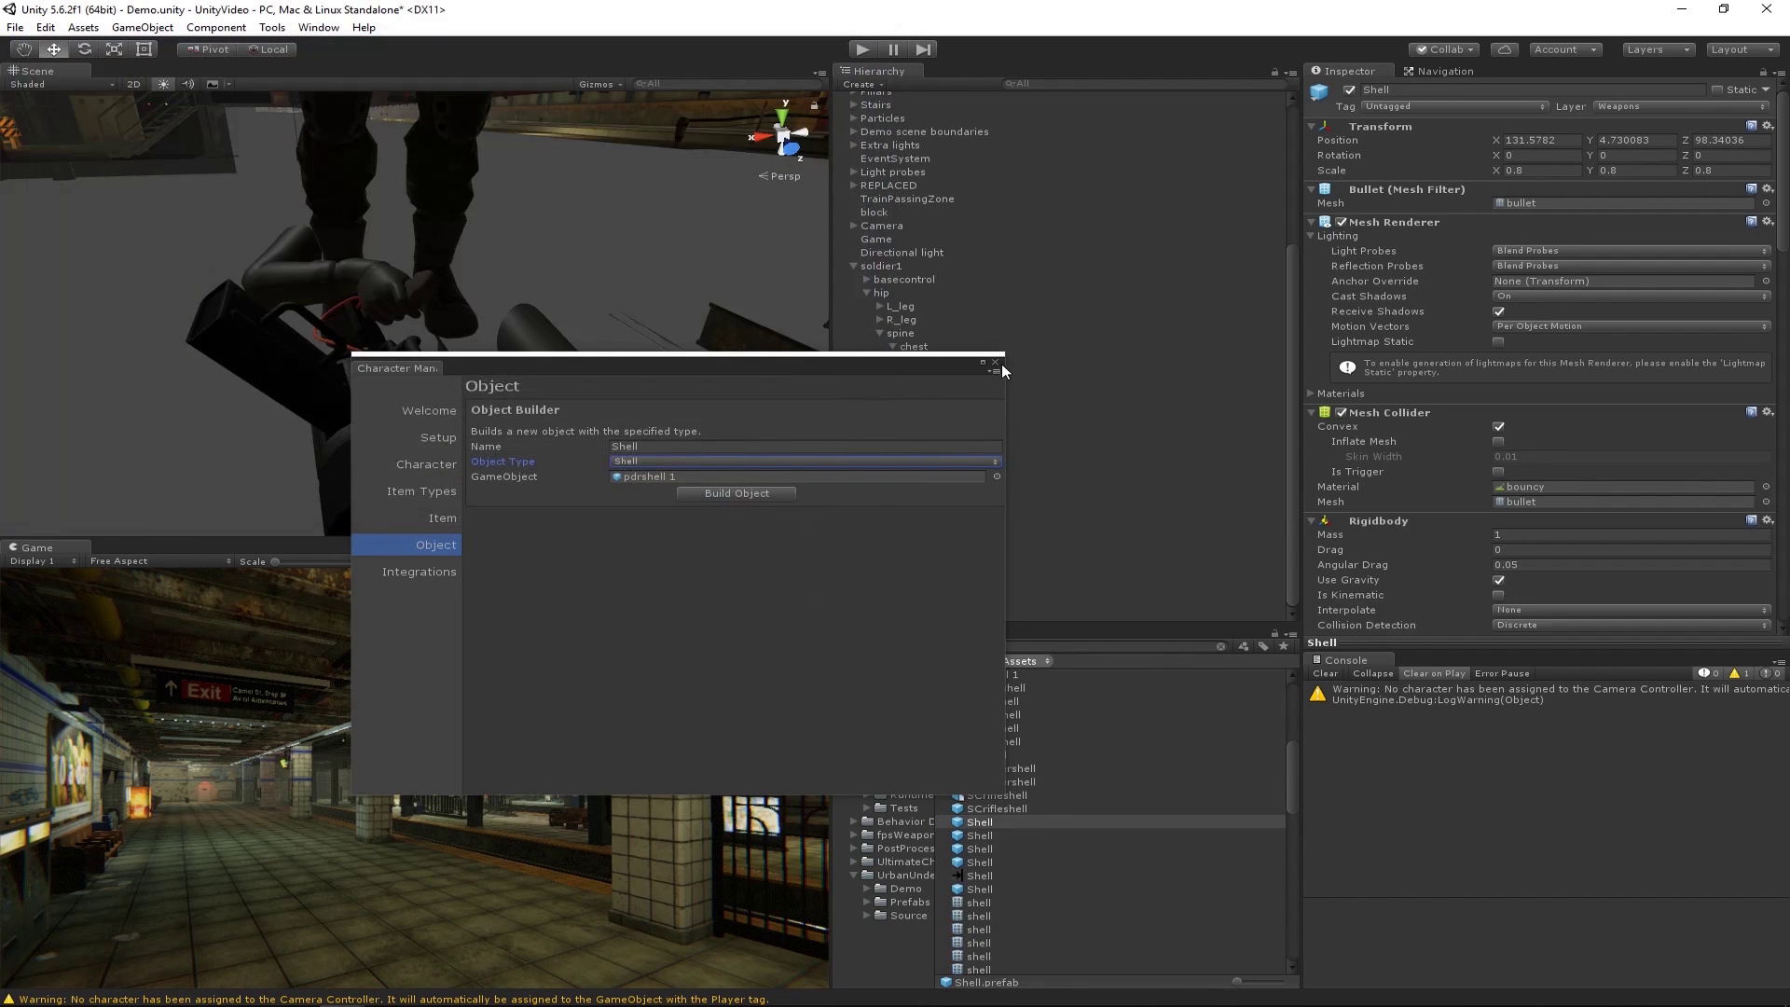
{"action": "left_click", "coordinate": [1003, 365]}
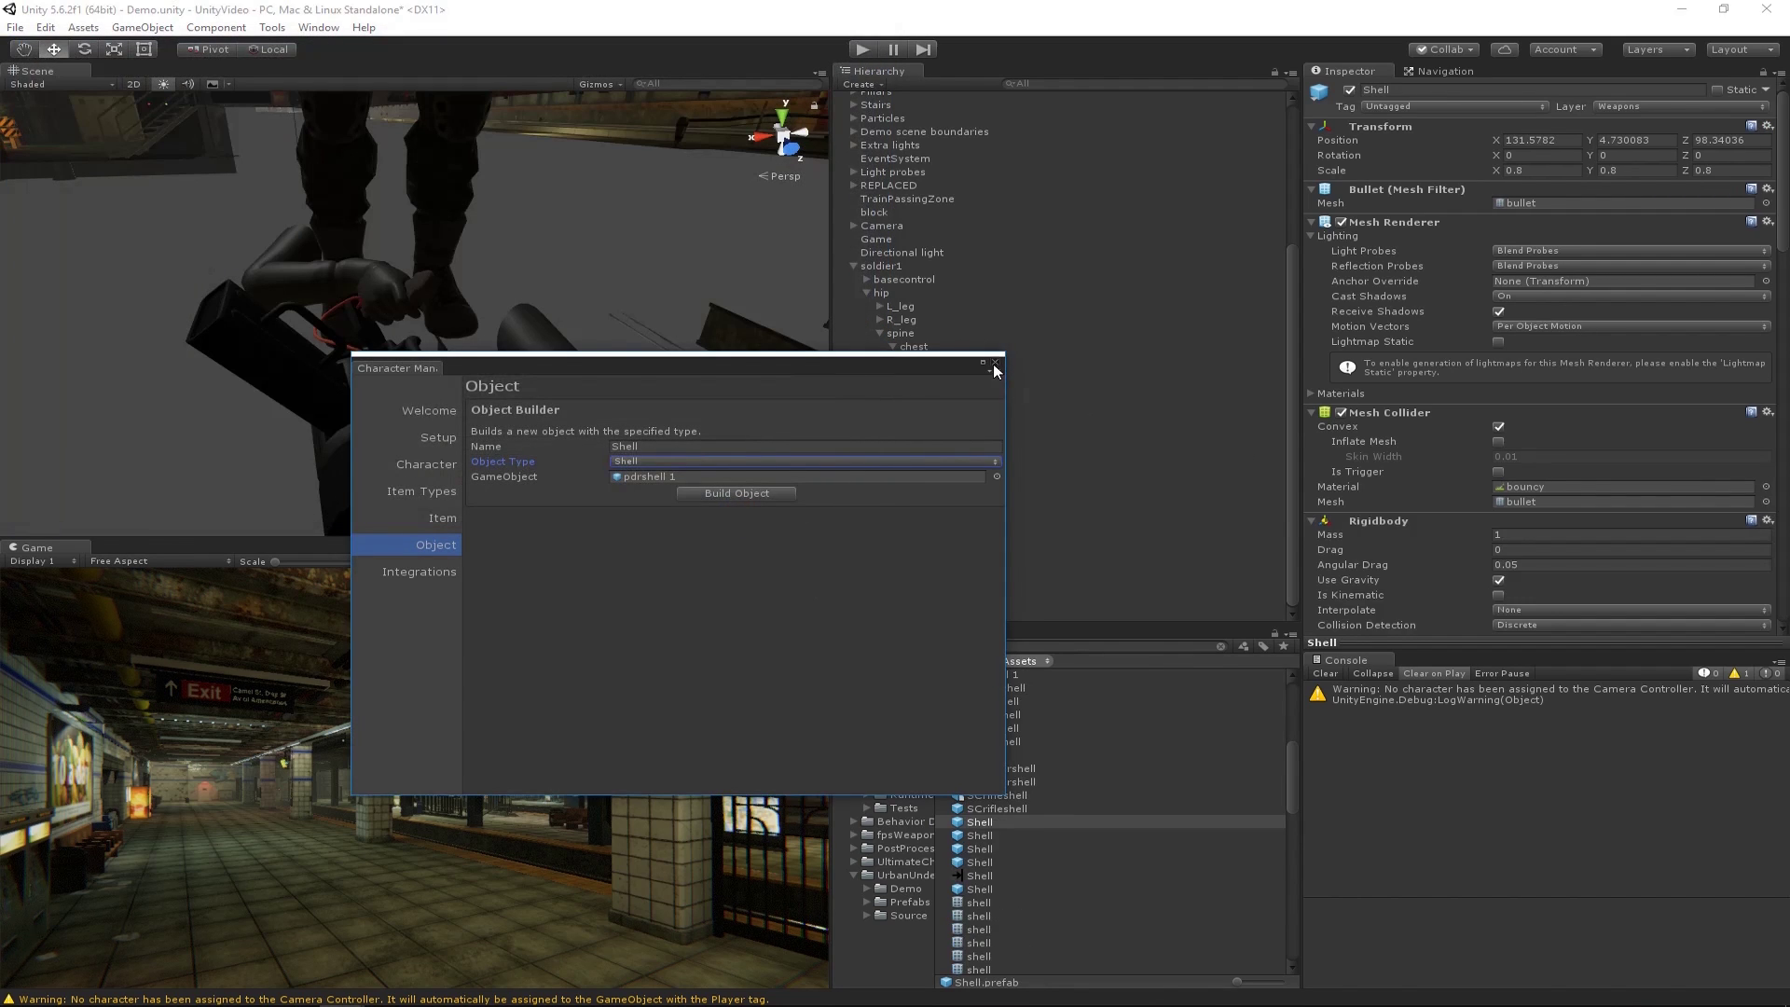
Close Character Manager and select the MiniGun, scrolling down to its Shootable Weapon settings.
{"action": "left_click", "coordinate": [994, 363]}
{"action": "scroll", "coordinate": [1603, 545], "scroll_direction": "down", "scroll_amount": 10}
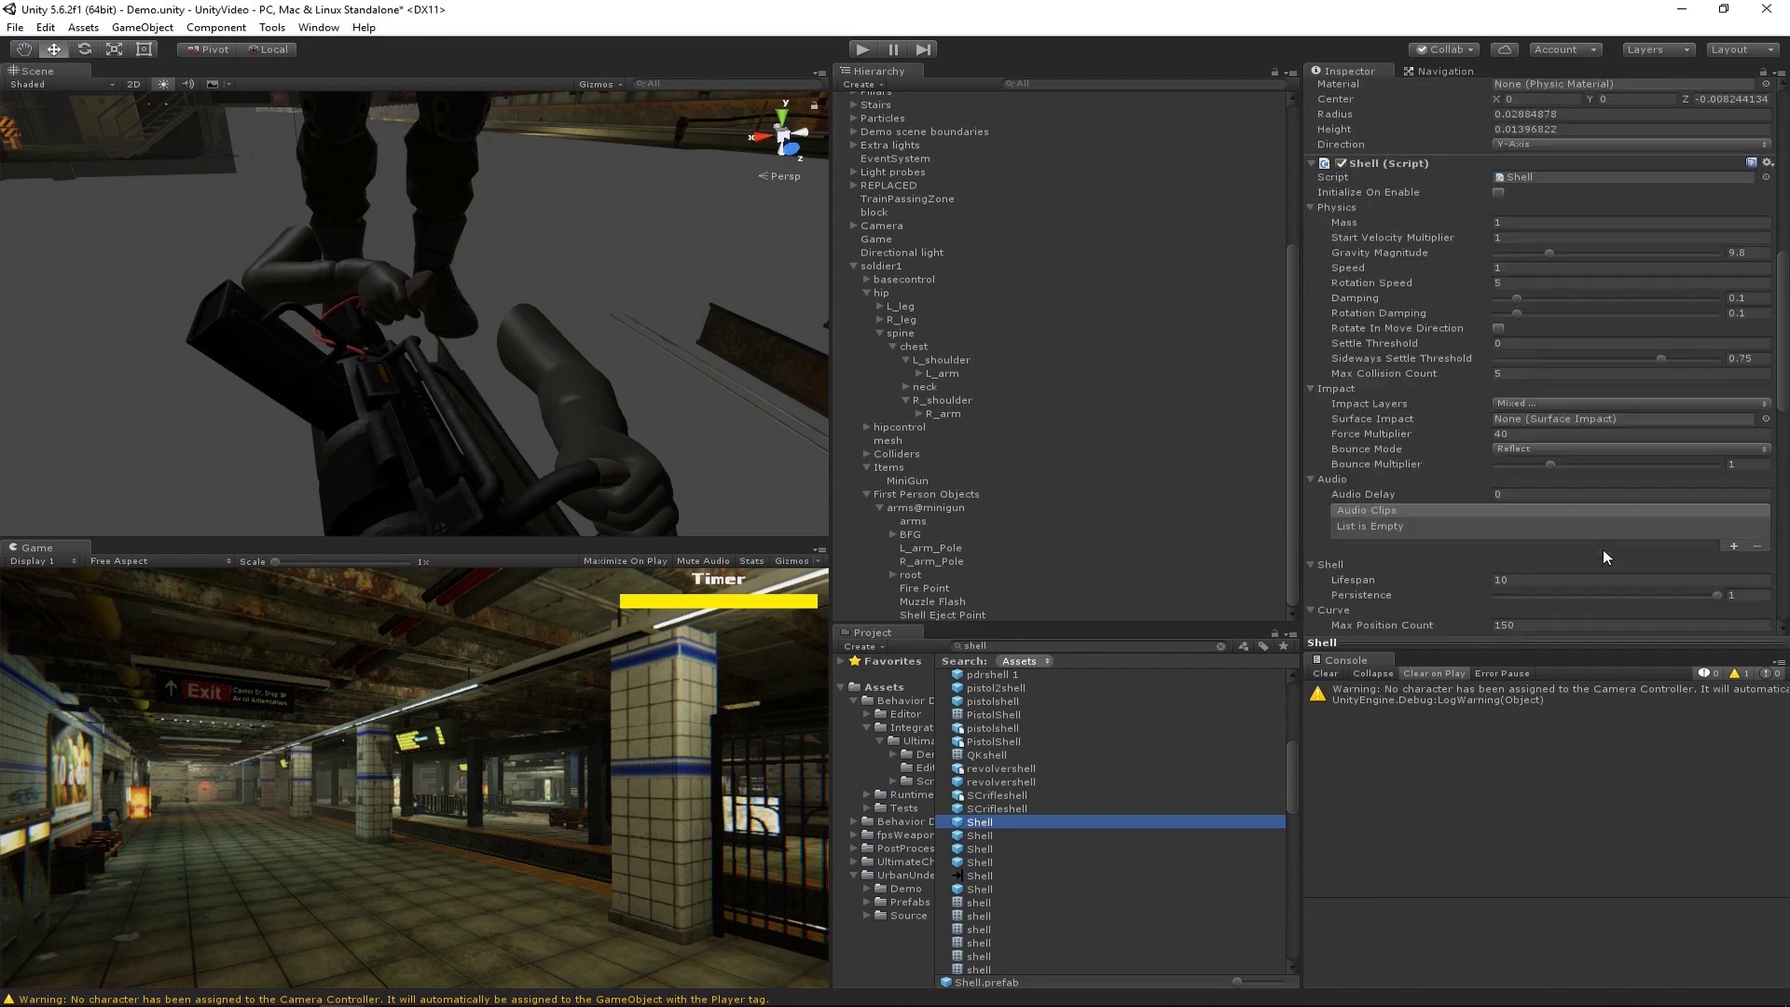
{"action": "scroll", "coordinate": [1602, 550], "scroll_direction": "up", "scroll_amount": 10}
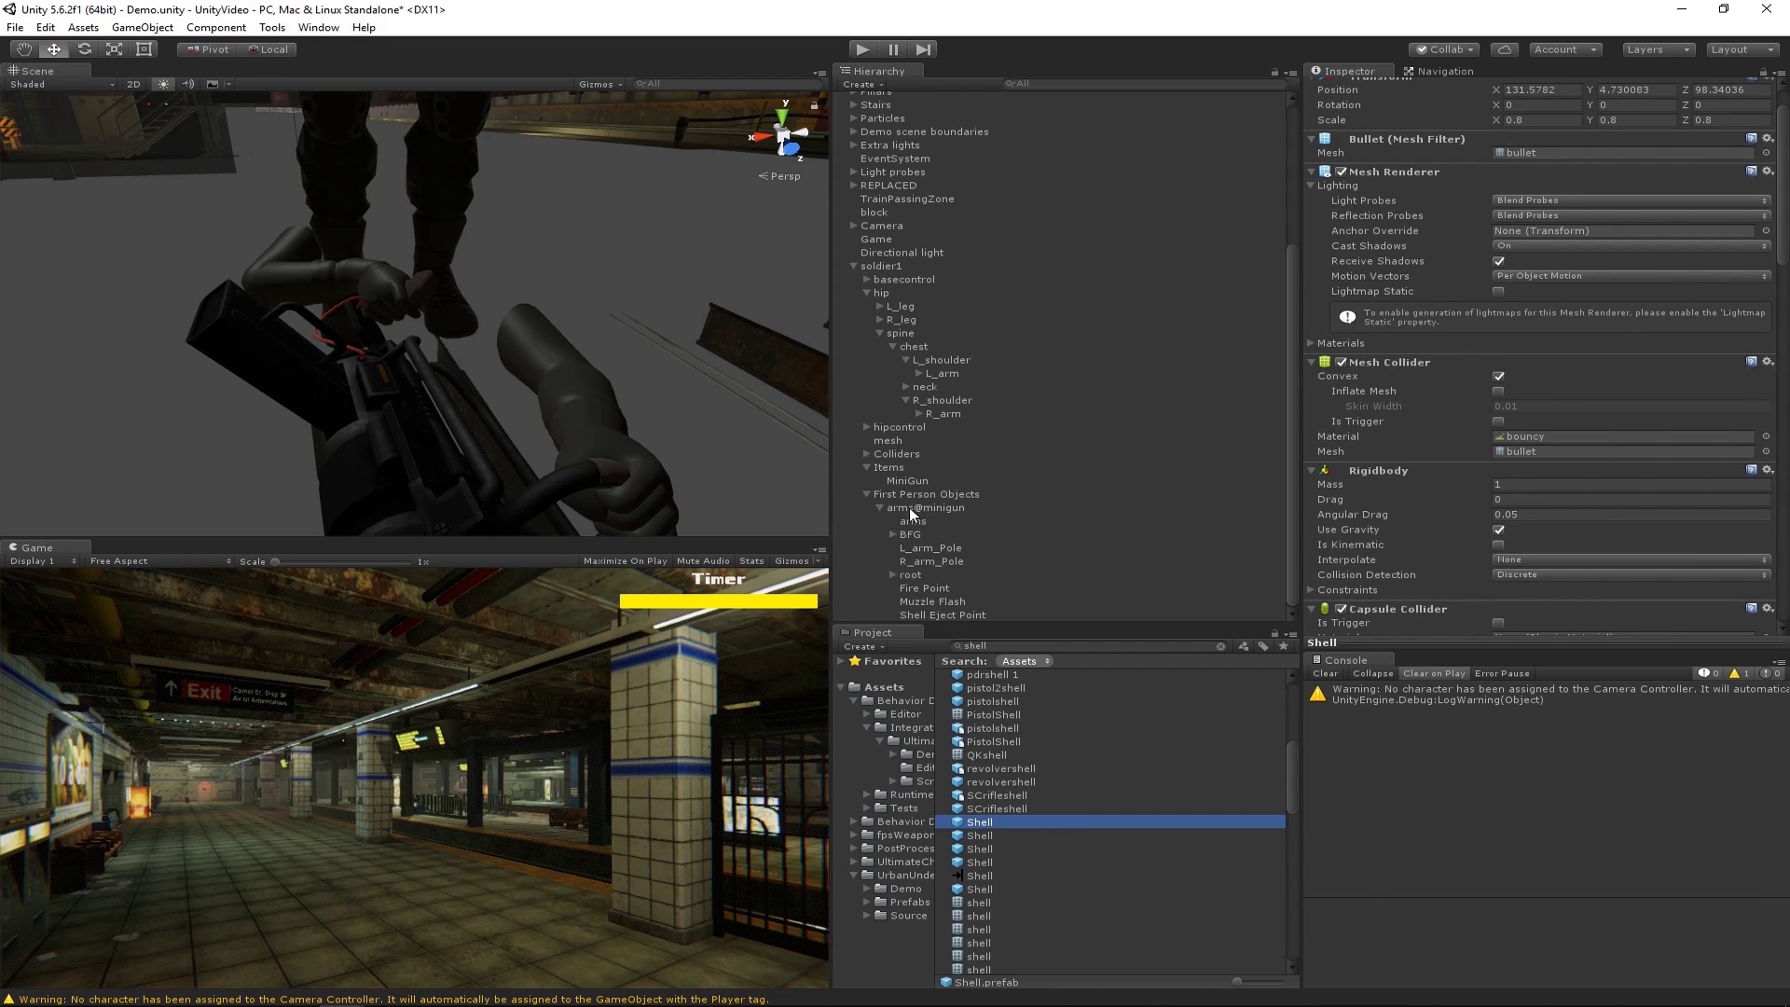
{"action": "left_click", "coordinate": [932, 508]}
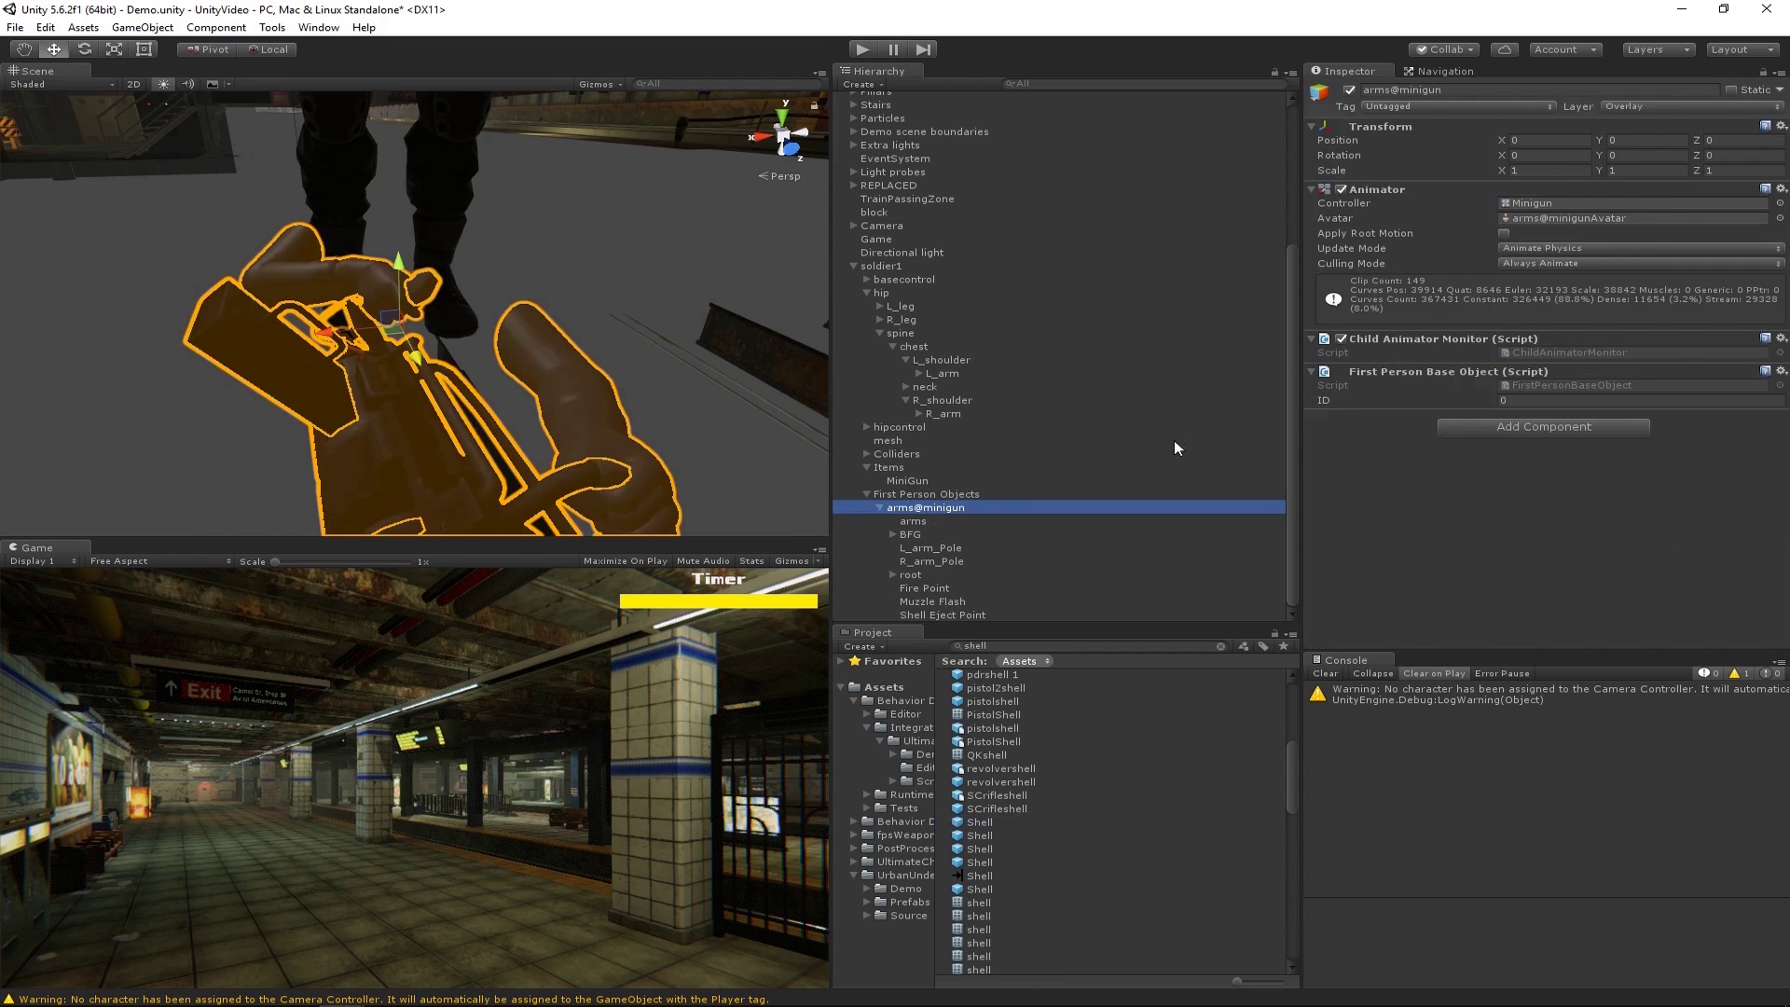
{"action": "left_click", "coordinate": [909, 481]}
{"action": "scroll", "coordinate": [1643, 557], "scroll_direction": "down", "scroll_amount": 10}
{"action": "scroll", "coordinate": [1642, 557], "scroll_direction": "down", "scroll_amount": 10}
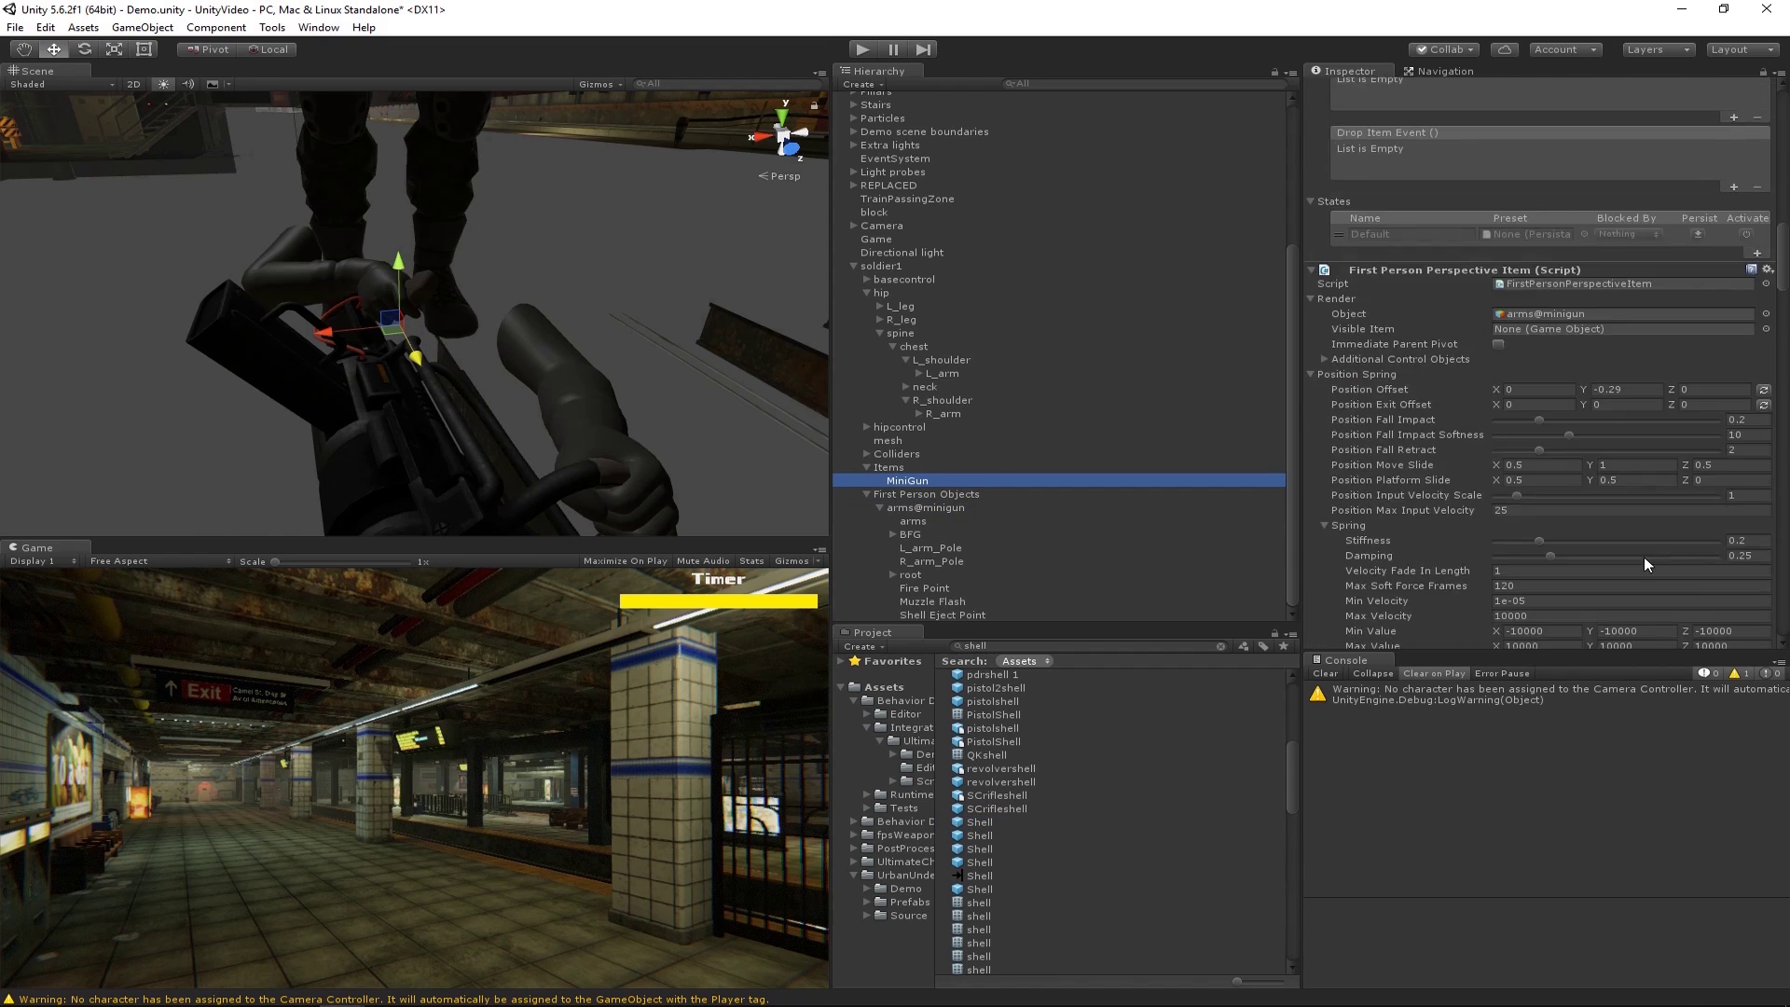
{"action": "scroll", "coordinate": [1642, 556], "scroll_direction": "down", "scroll_amount": 5}
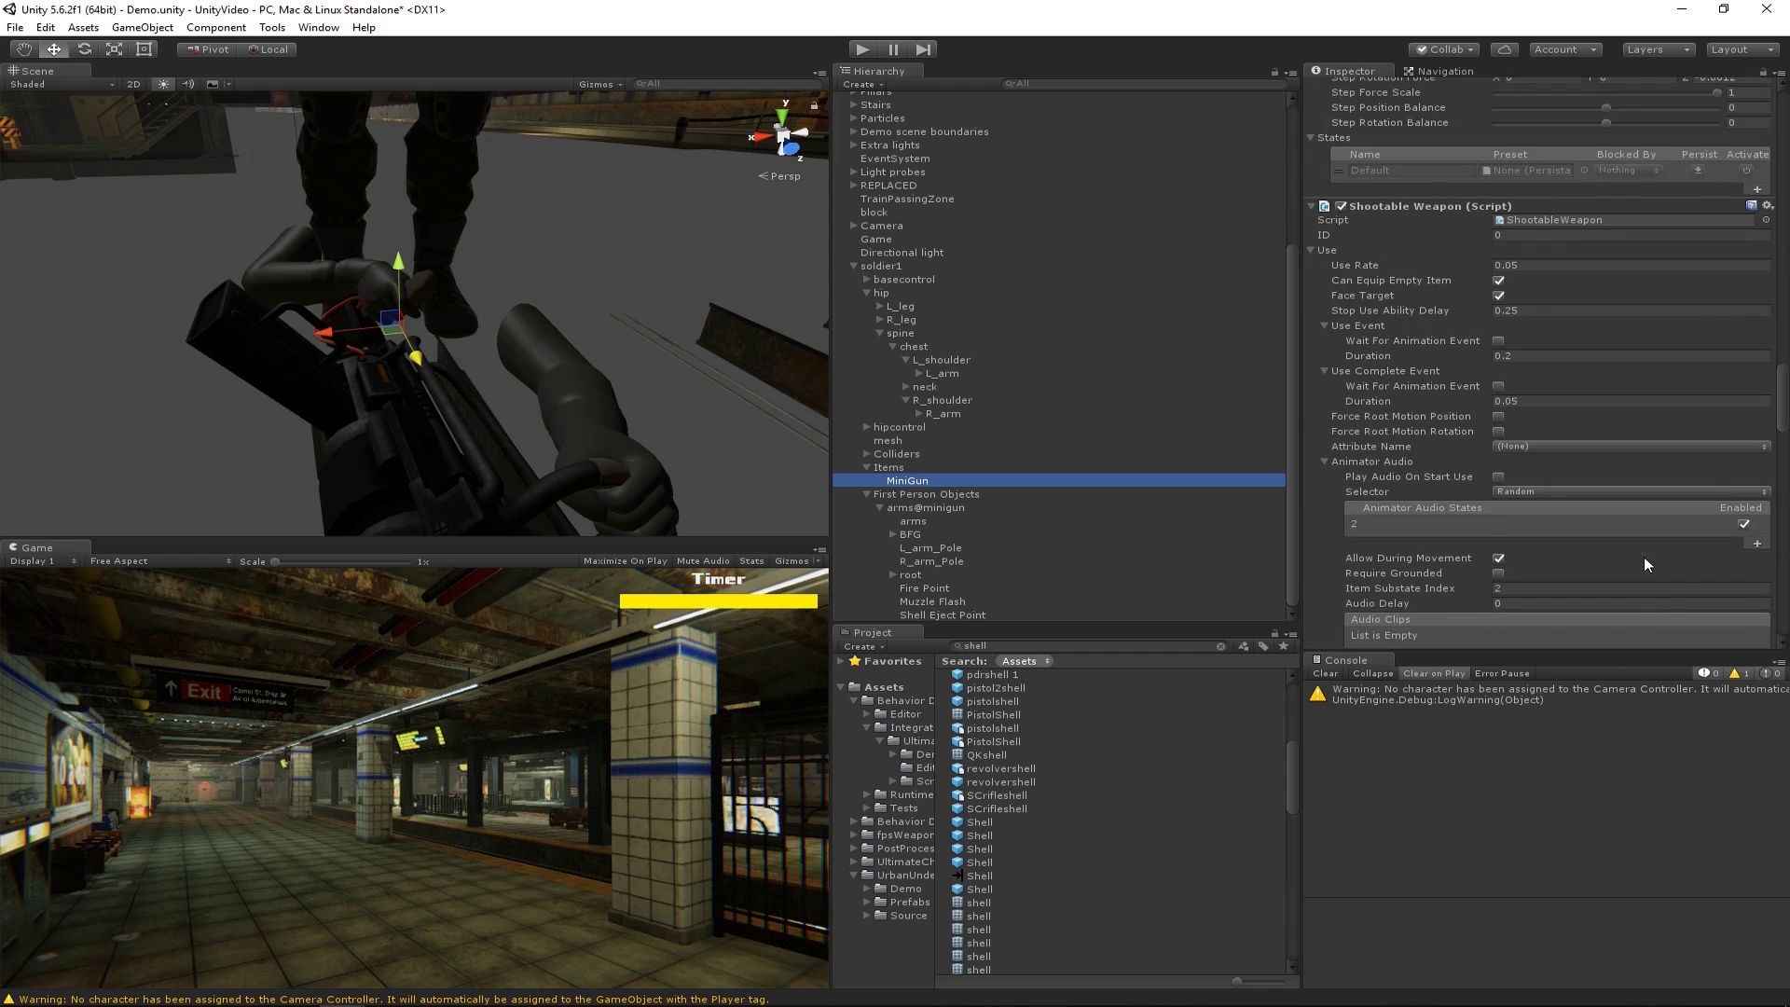
{"action": "scroll", "coordinate": [1642, 557], "scroll_direction": "down", "scroll_amount": 15}
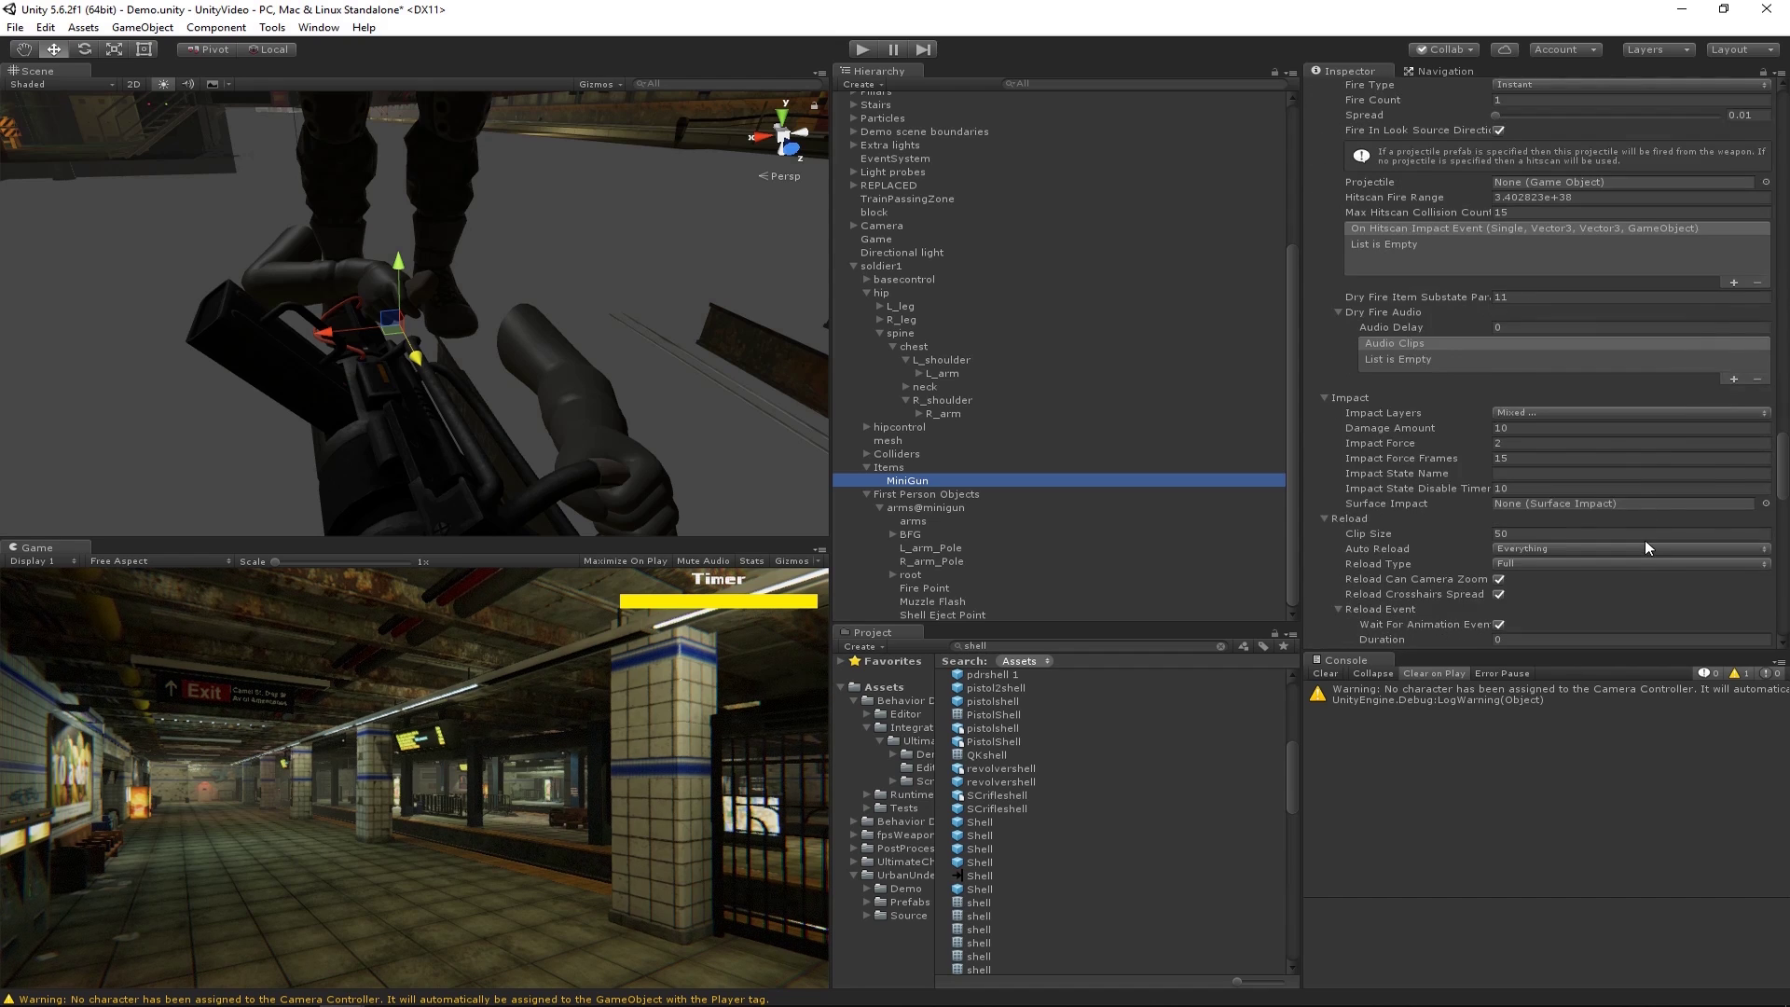
{"action": "scroll", "coordinate": [1646, 540], "scroll_direction": "down", "scroll_amount": 15}
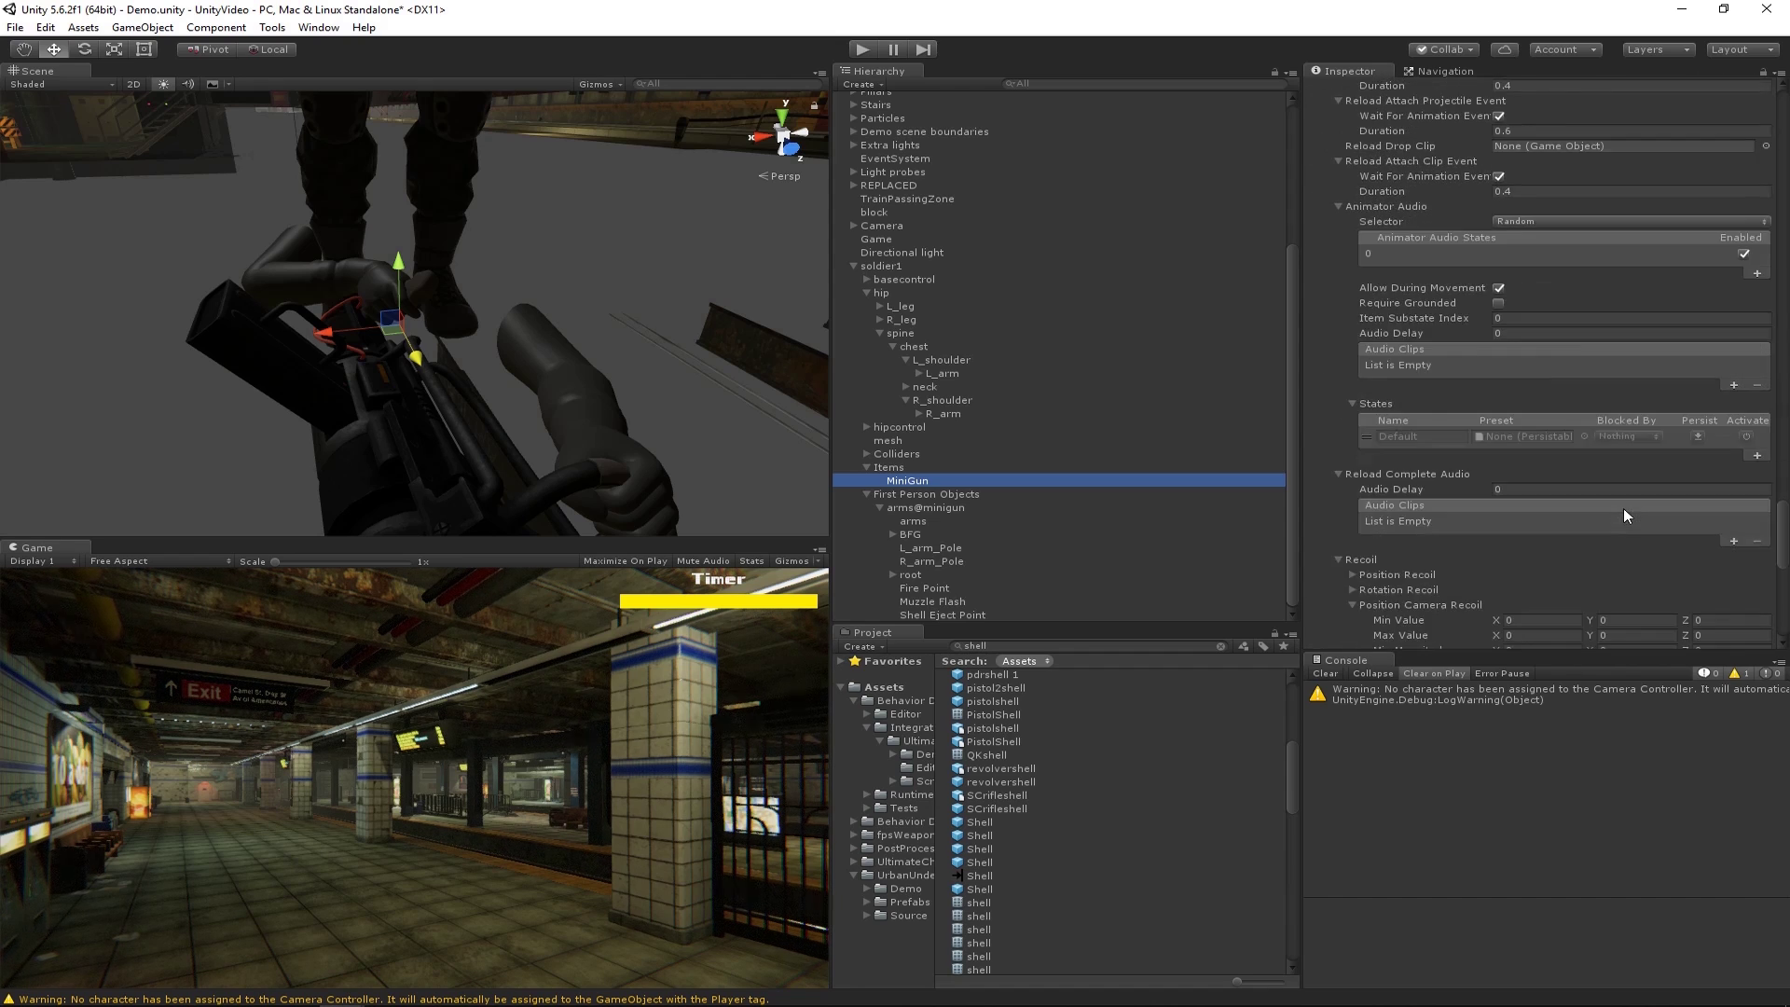
{"action": "scroll", "coordinate": [1627, 509], "scroll_direction": "down", "scroll_amount": 8}
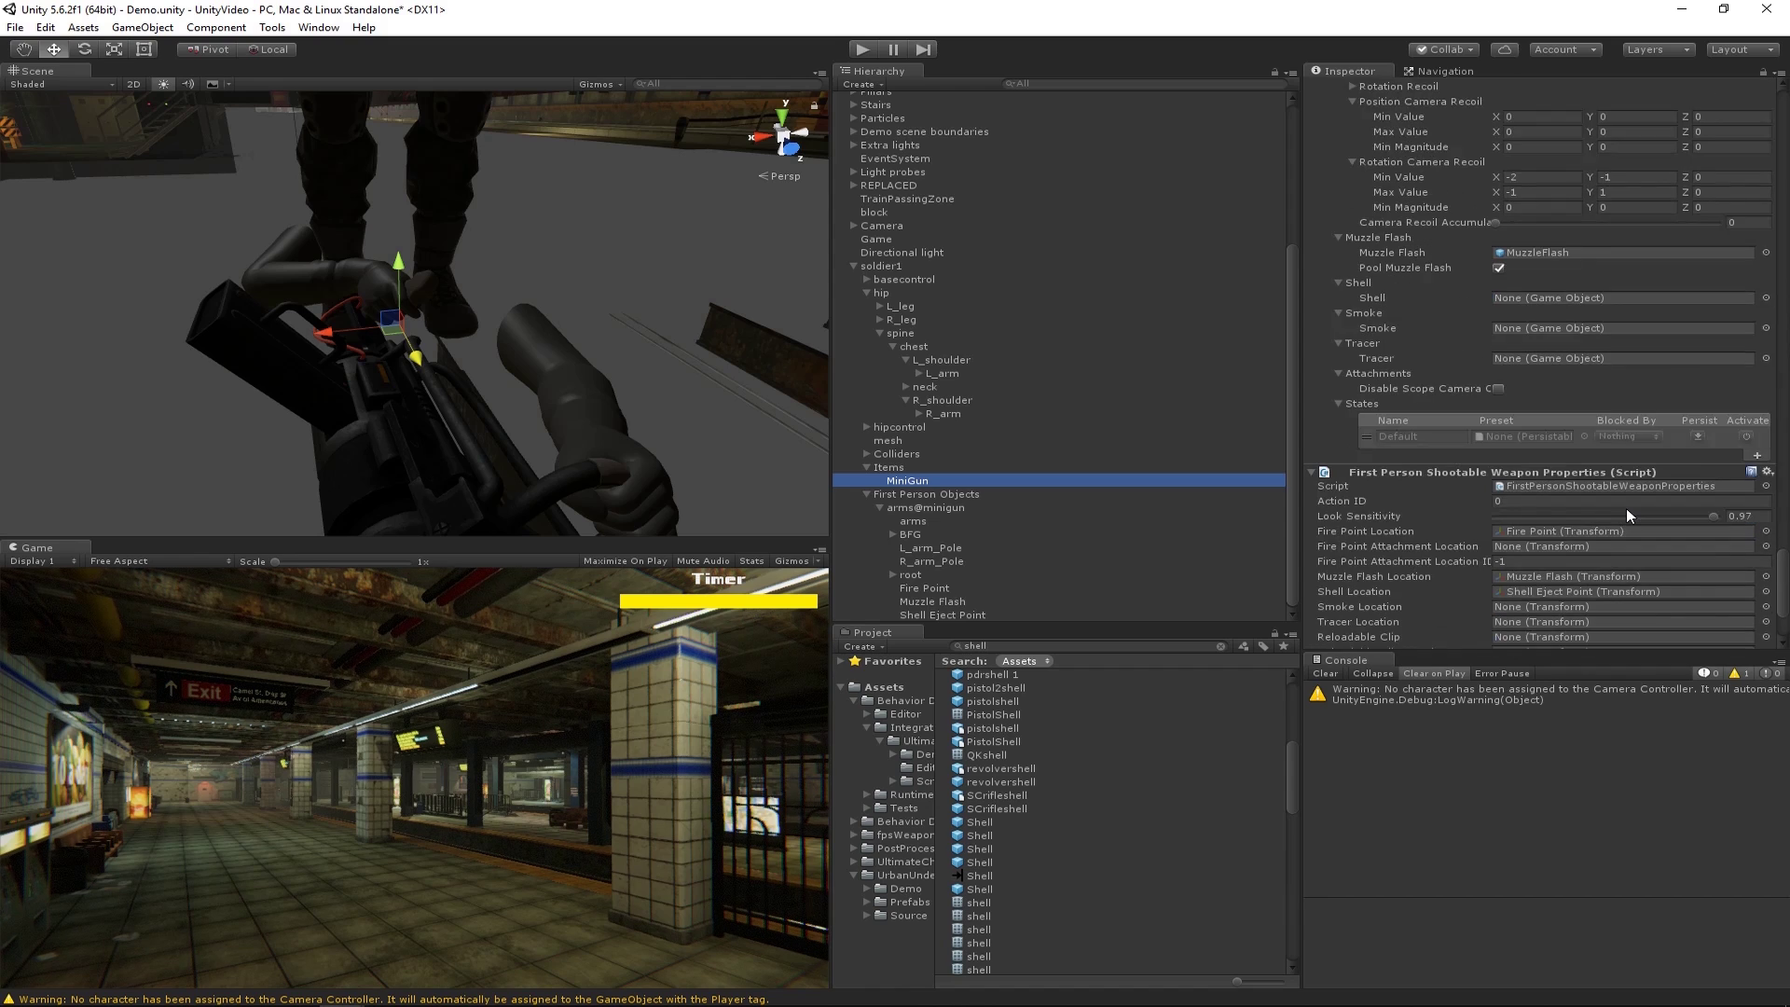
Drag the Shell prefab from the Assets folder into the MiniGun's Shell field.
{"action": "left_click", "coordinate": [1765, 297]}
{"action": "type", "text": "s"}
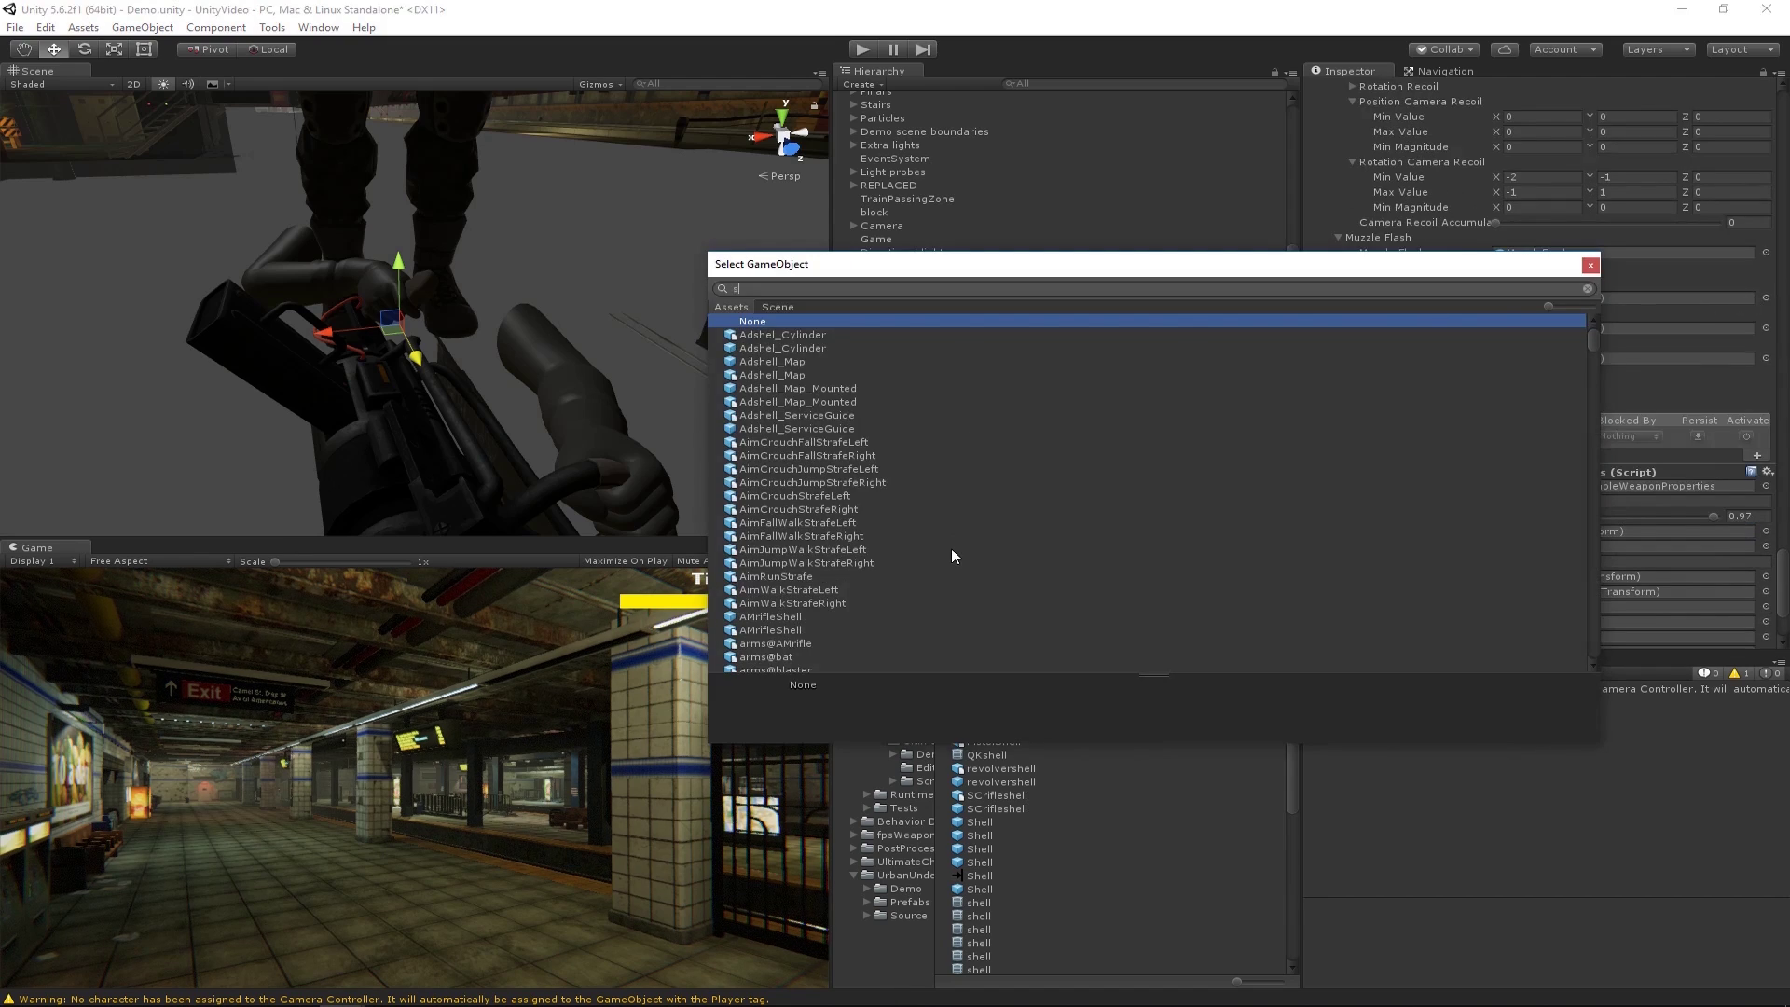
{"action": "left_click_drag", "start_coordinate": [1147, 267], "coordinate": [248, 226]}
{"action": "left_click", "coordinate": [885, 687]}
{"action": "left_click", "coordinate": [885, 686]}
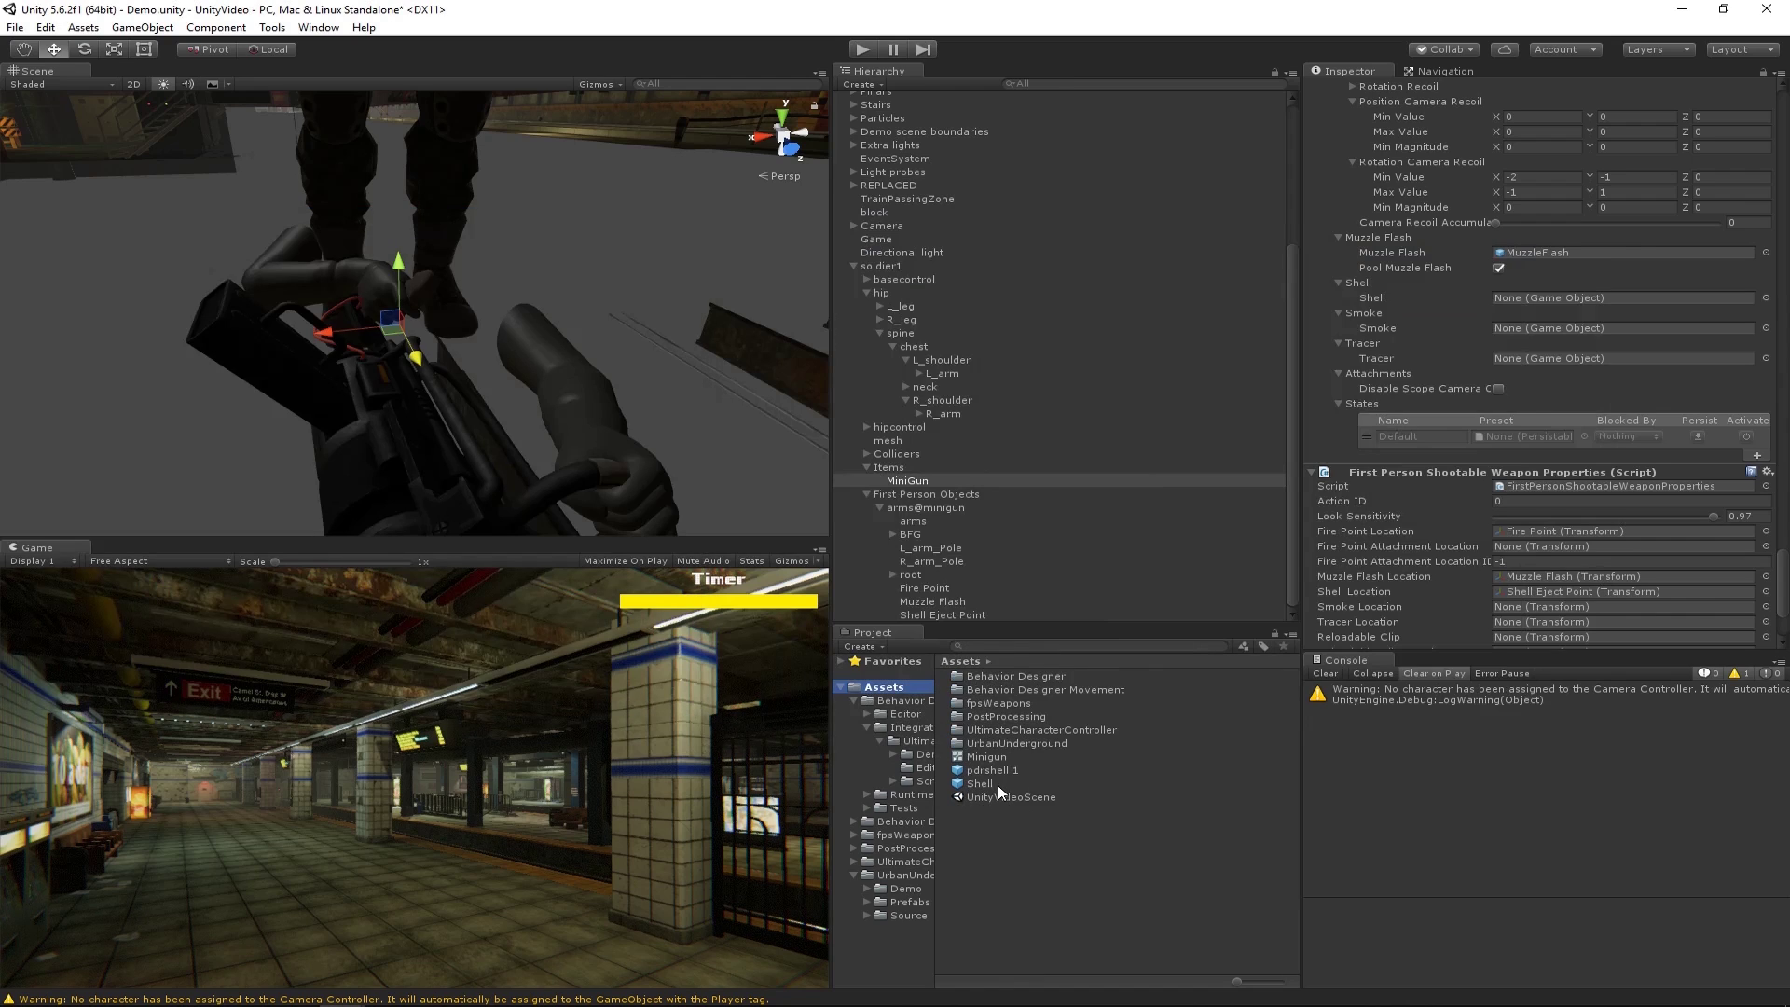
{"action": "left_click_drag", "start_coordinate": [999, 775], "coordinate": [1565, 296]}
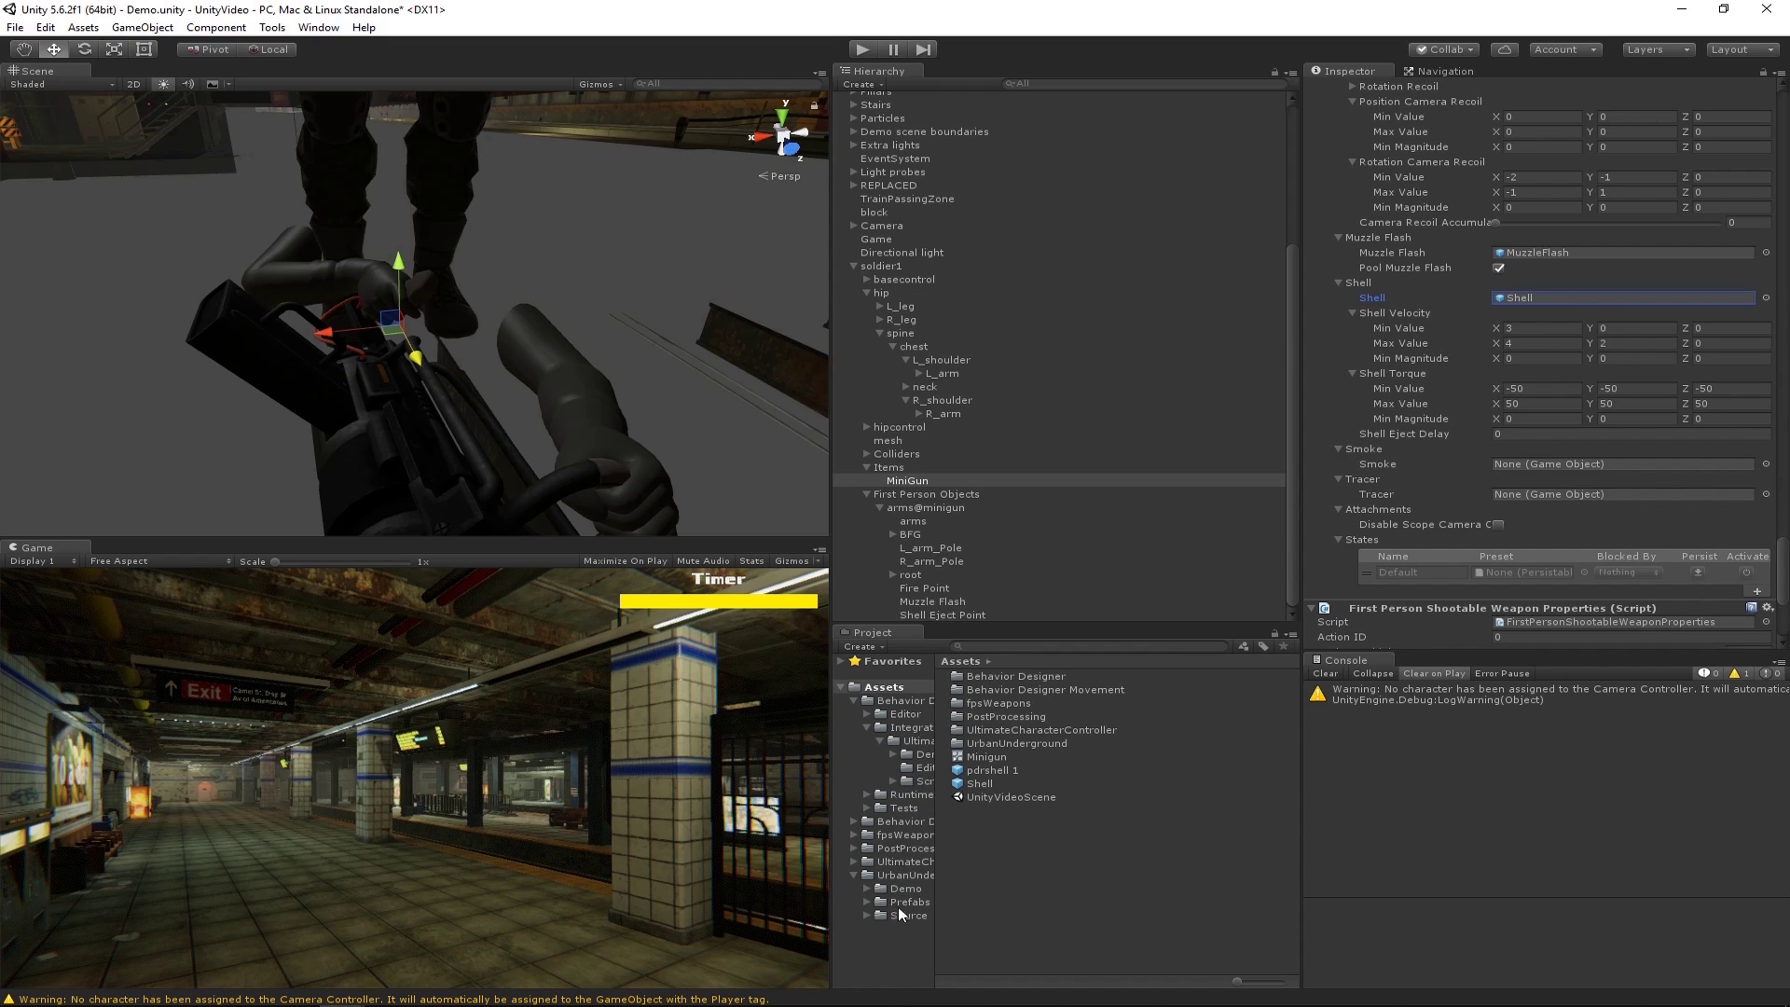
Run Play mode to test-fire the Shell-equipped MiniGun, then stop with Ctrl+P.
{"action": "left_click", "coordinate": [865, 49]}
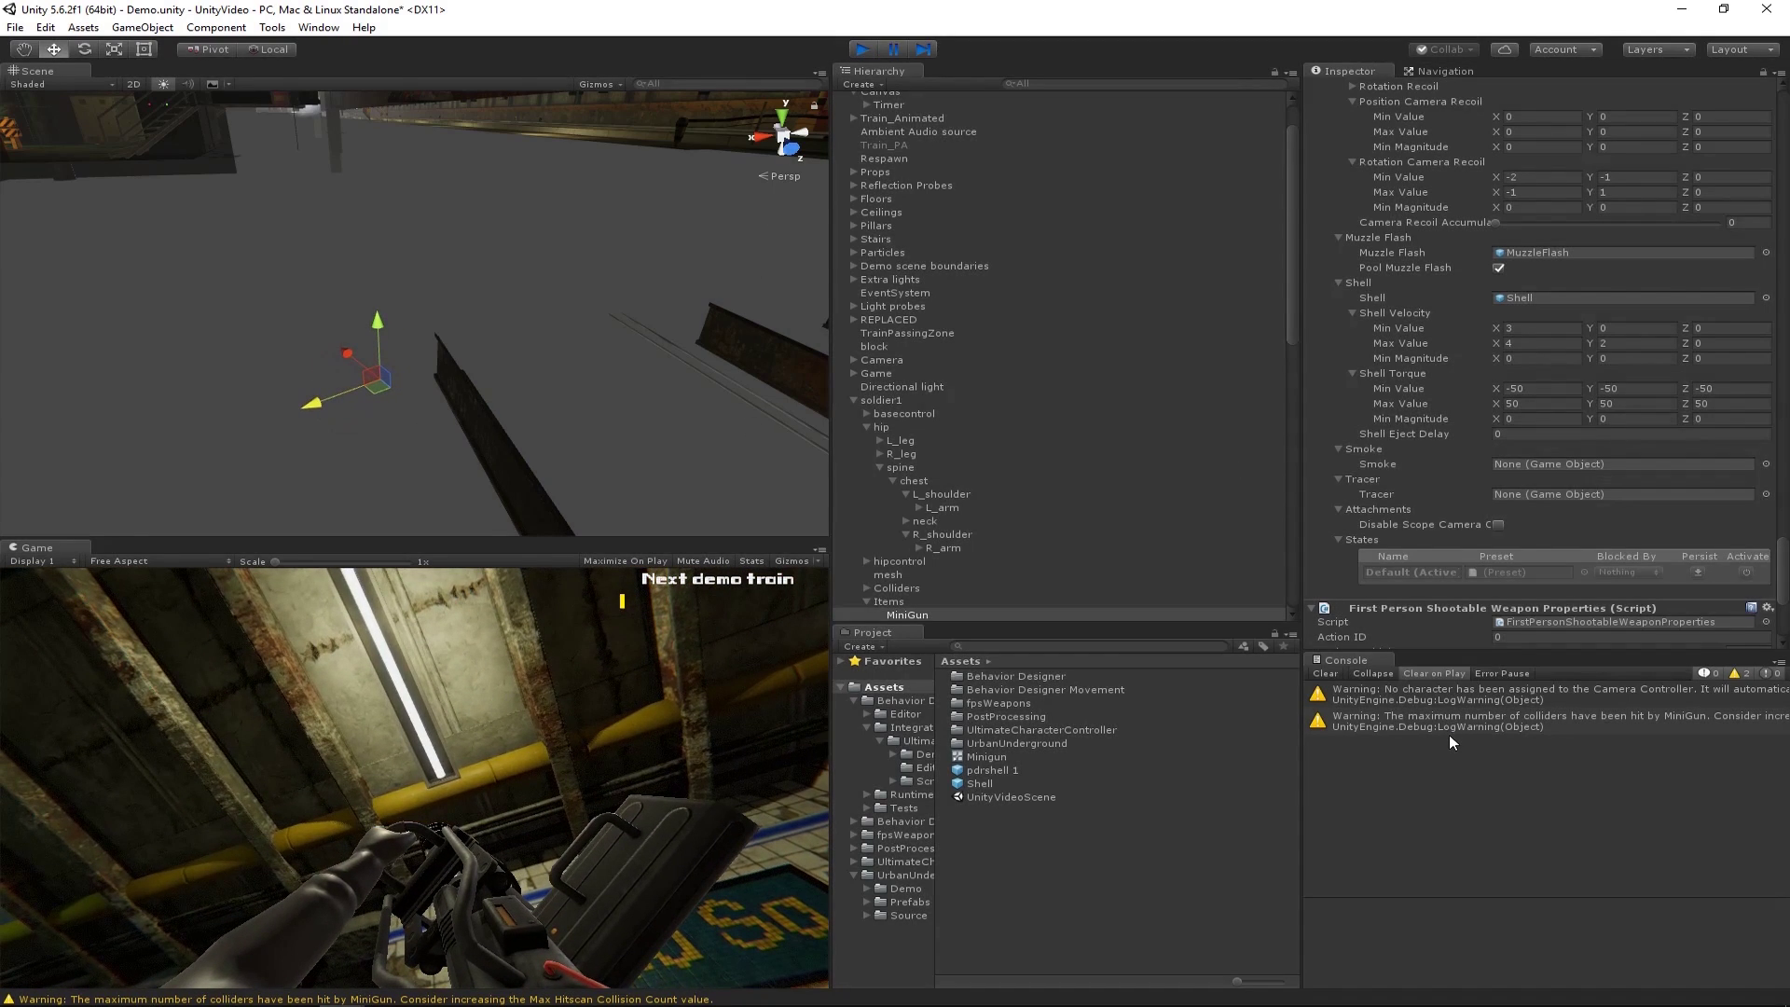
{"action": "key", "text": "ctrl+p"}
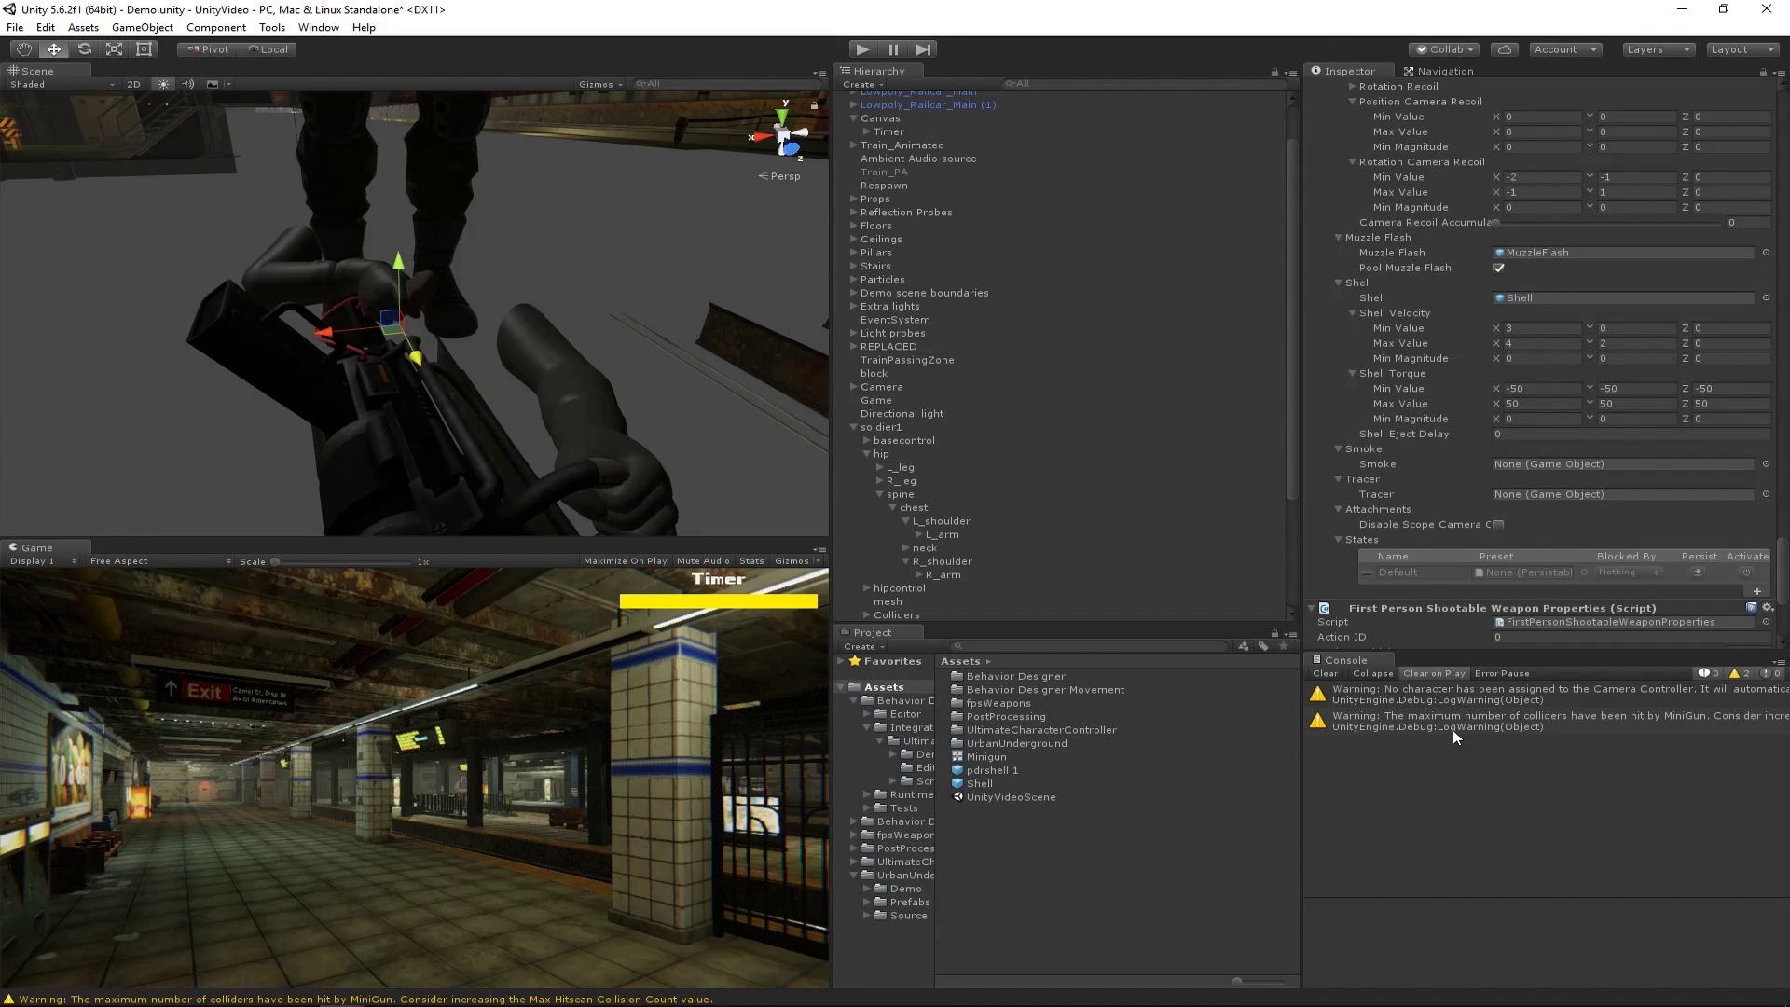
Read the max-colliders warning and scroll the MiniGun's Inspector to its Firing settings.
{"action": "left_click", "coordinate": [1452, 728]}
{"action": "scroll", "coordinate": [1478, 410], "scroll_direction": "up", "scroll_amount": 3}
{"action": "scroll", "coordinate": [1475, 410], "scroll_direction": "up", "scroll_amount": 10}
{"action": "scroll", "coordinate": [1452, 425], "scroll_direction": "up", "scroll_amount": 3}
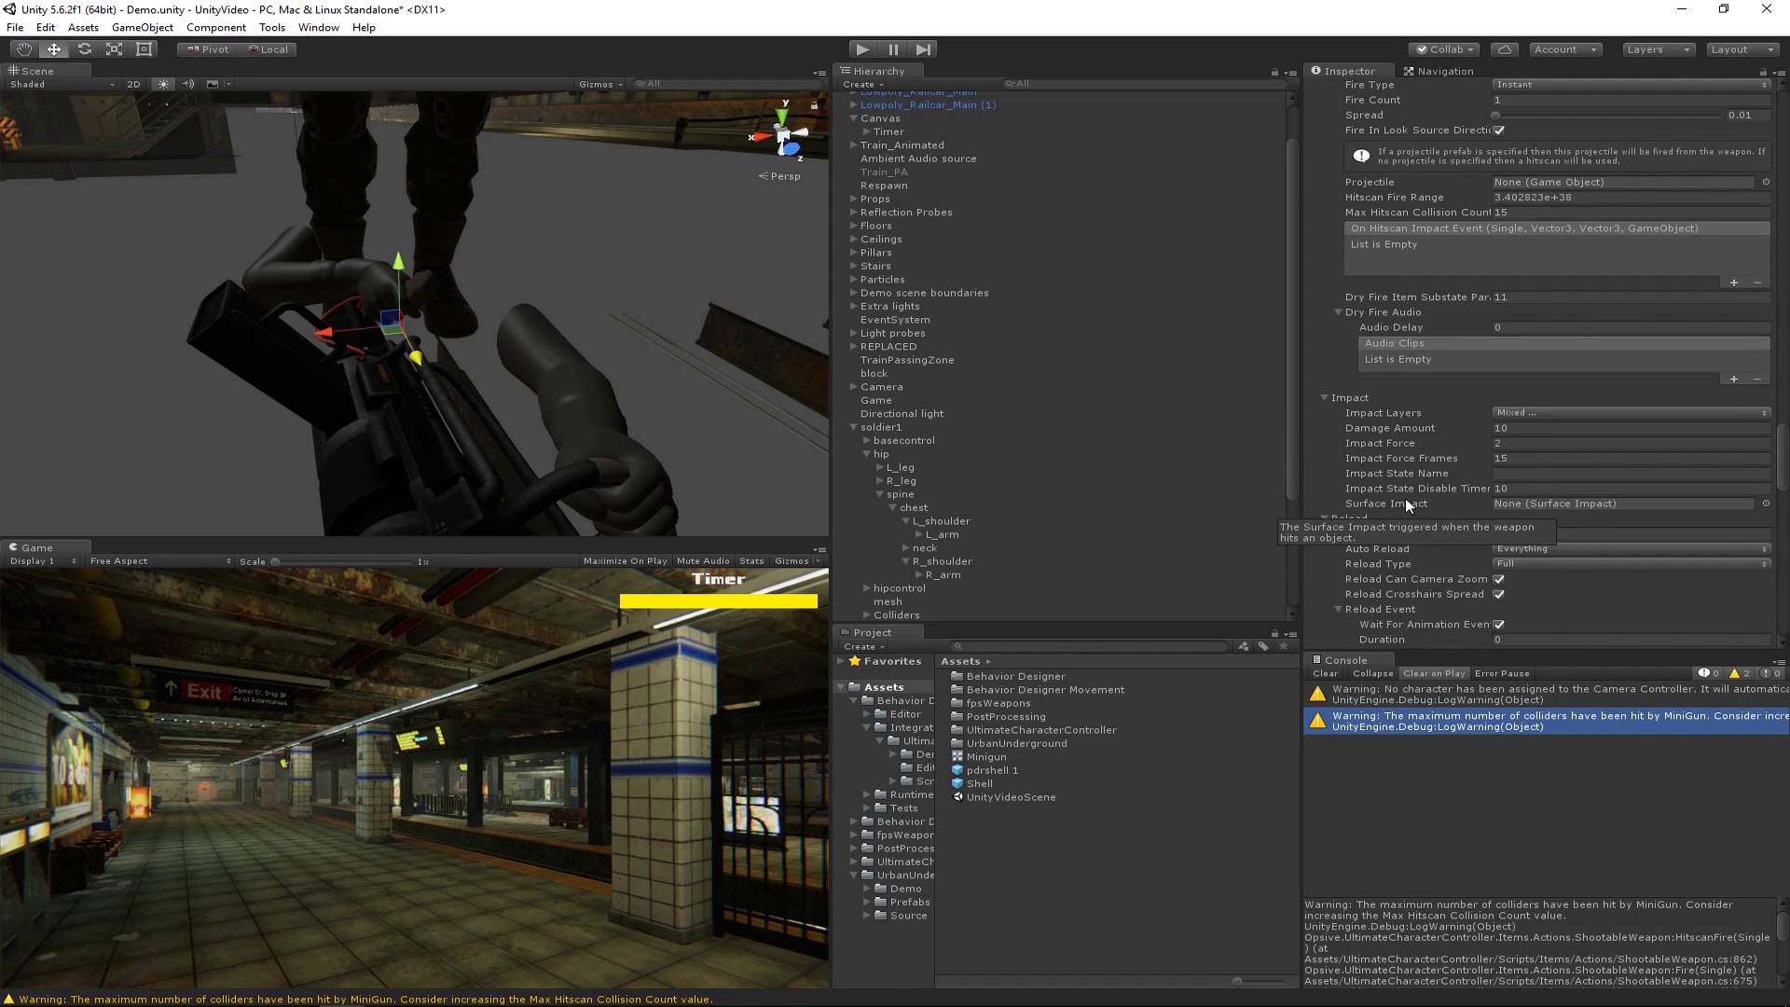
{"action": "scroll", "coordinate": [1406, 497], "scroll_direction": "up", "scroll_amount": 12}
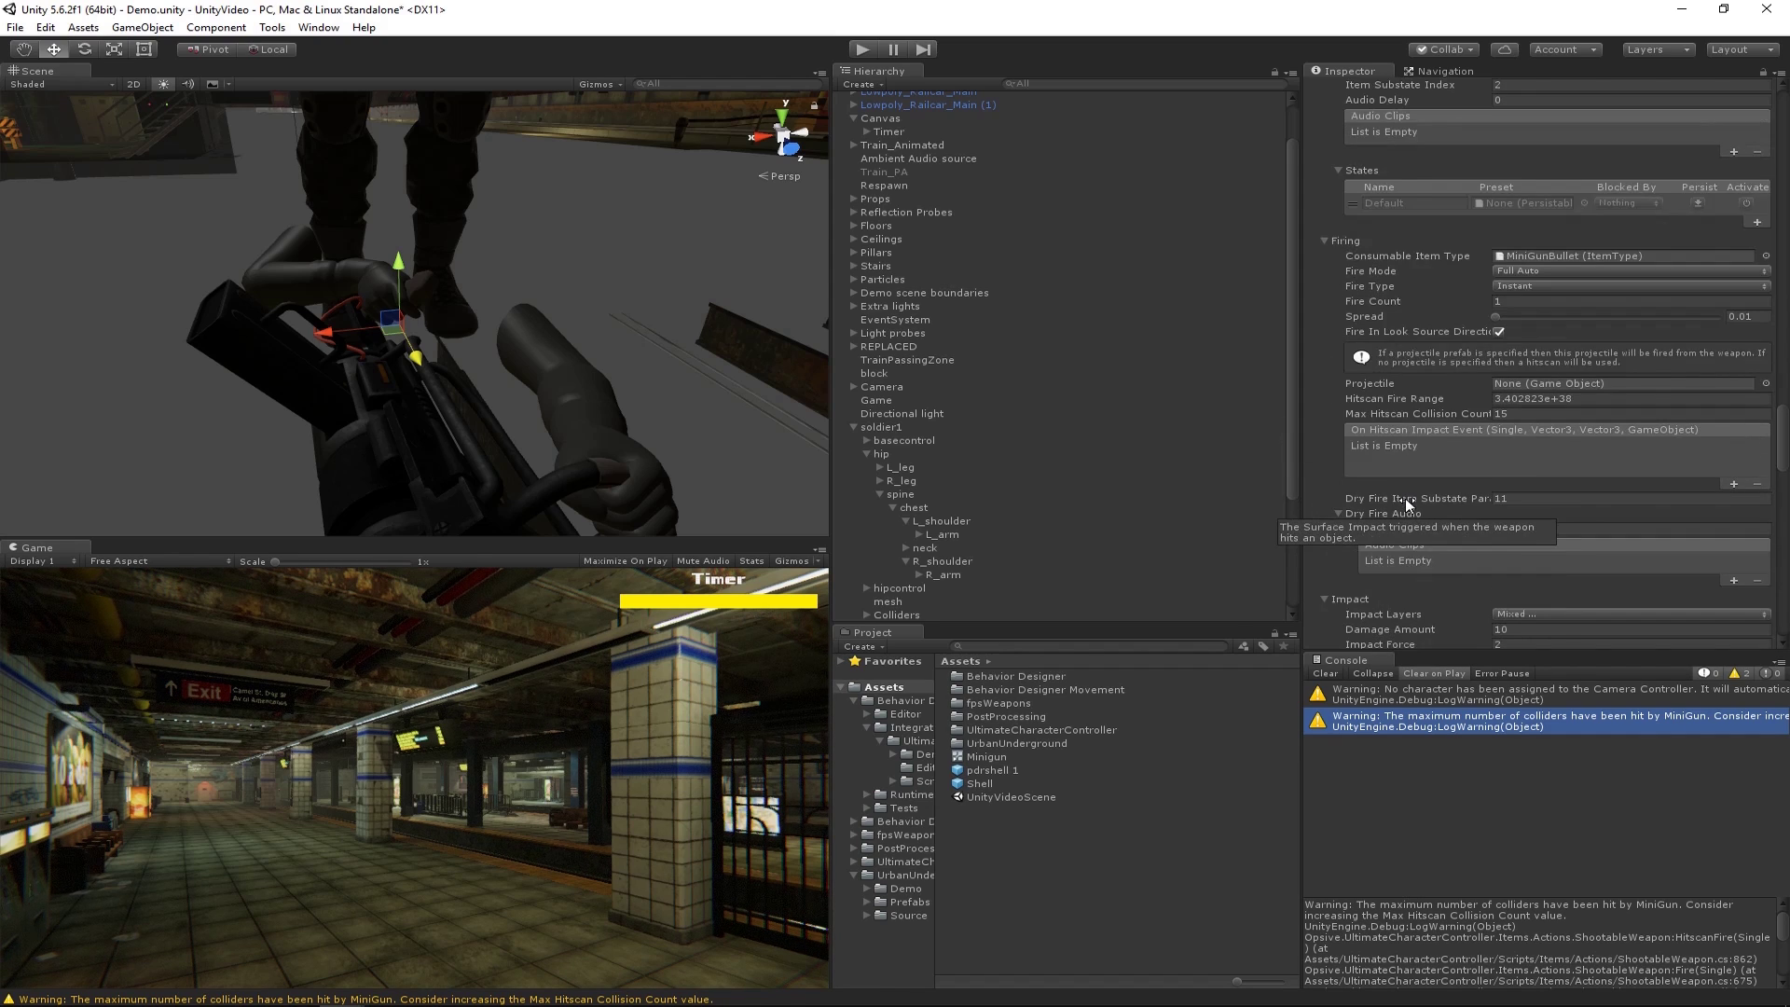
{"action": "scroll", "coordinate": [1437, 448], "scroll_direction": "up", "scroll_amount": 8}
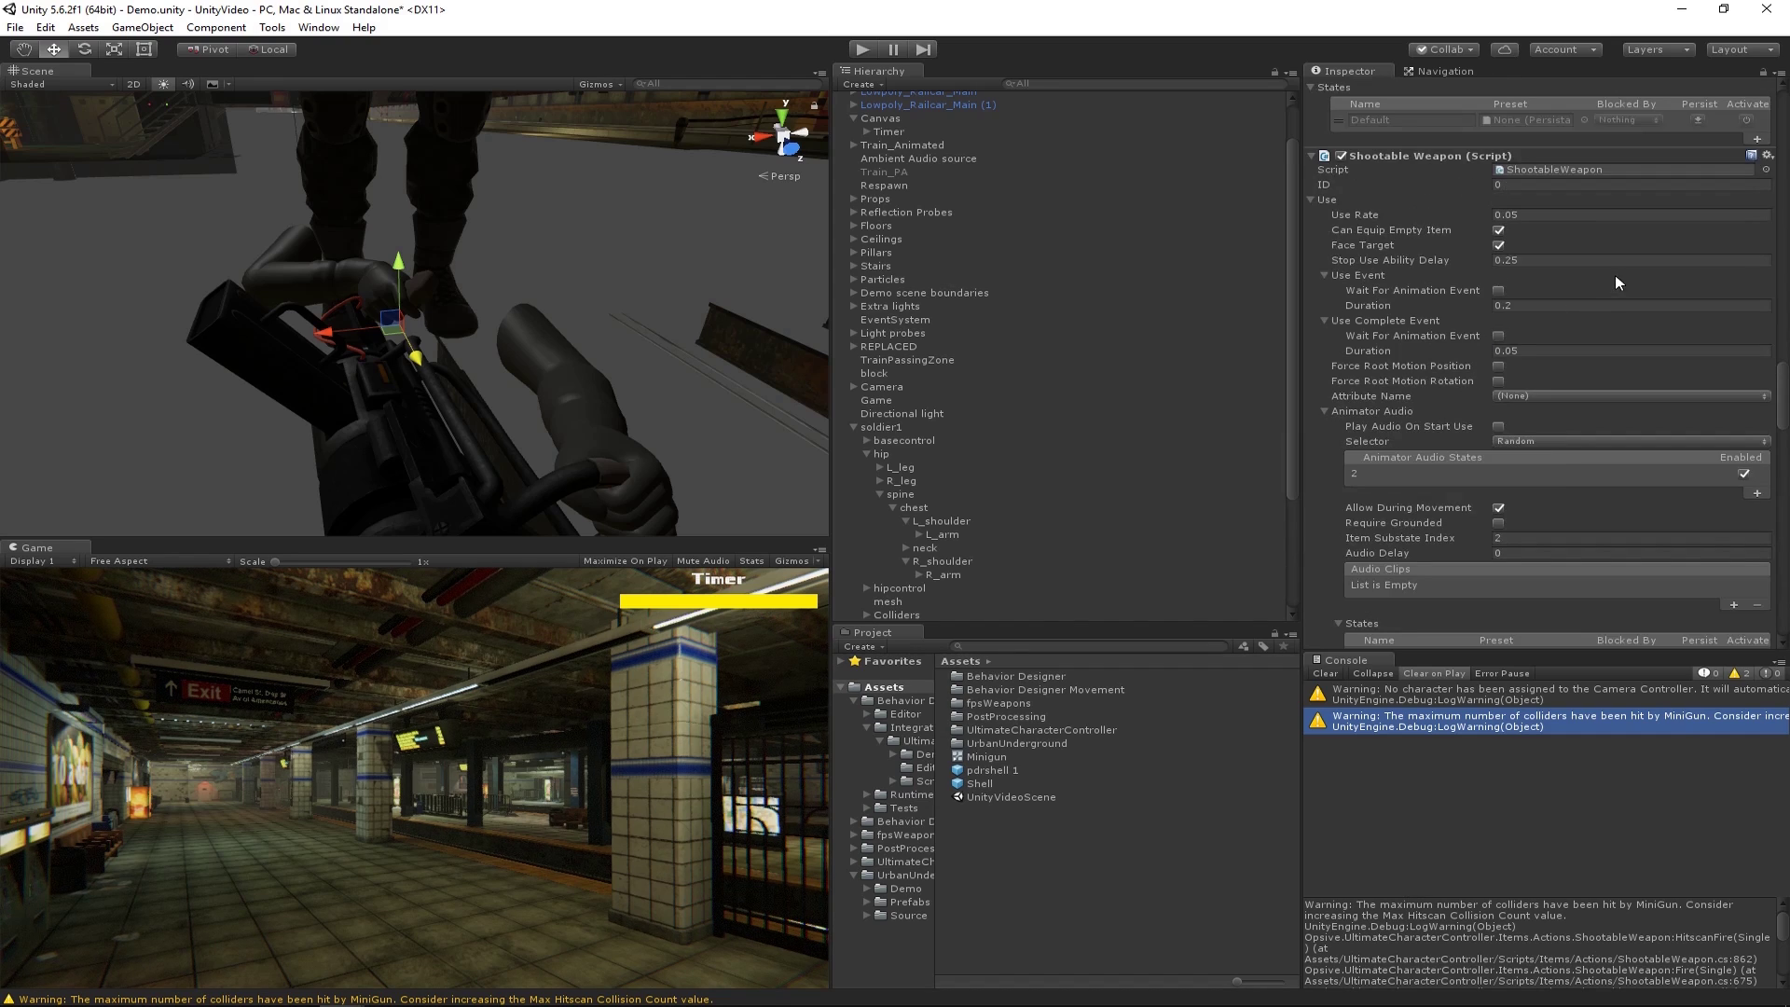
{"action": "scroll", "coordinate": [1501, 494], "scroll_direction": "down", "scroll_amount": 3}
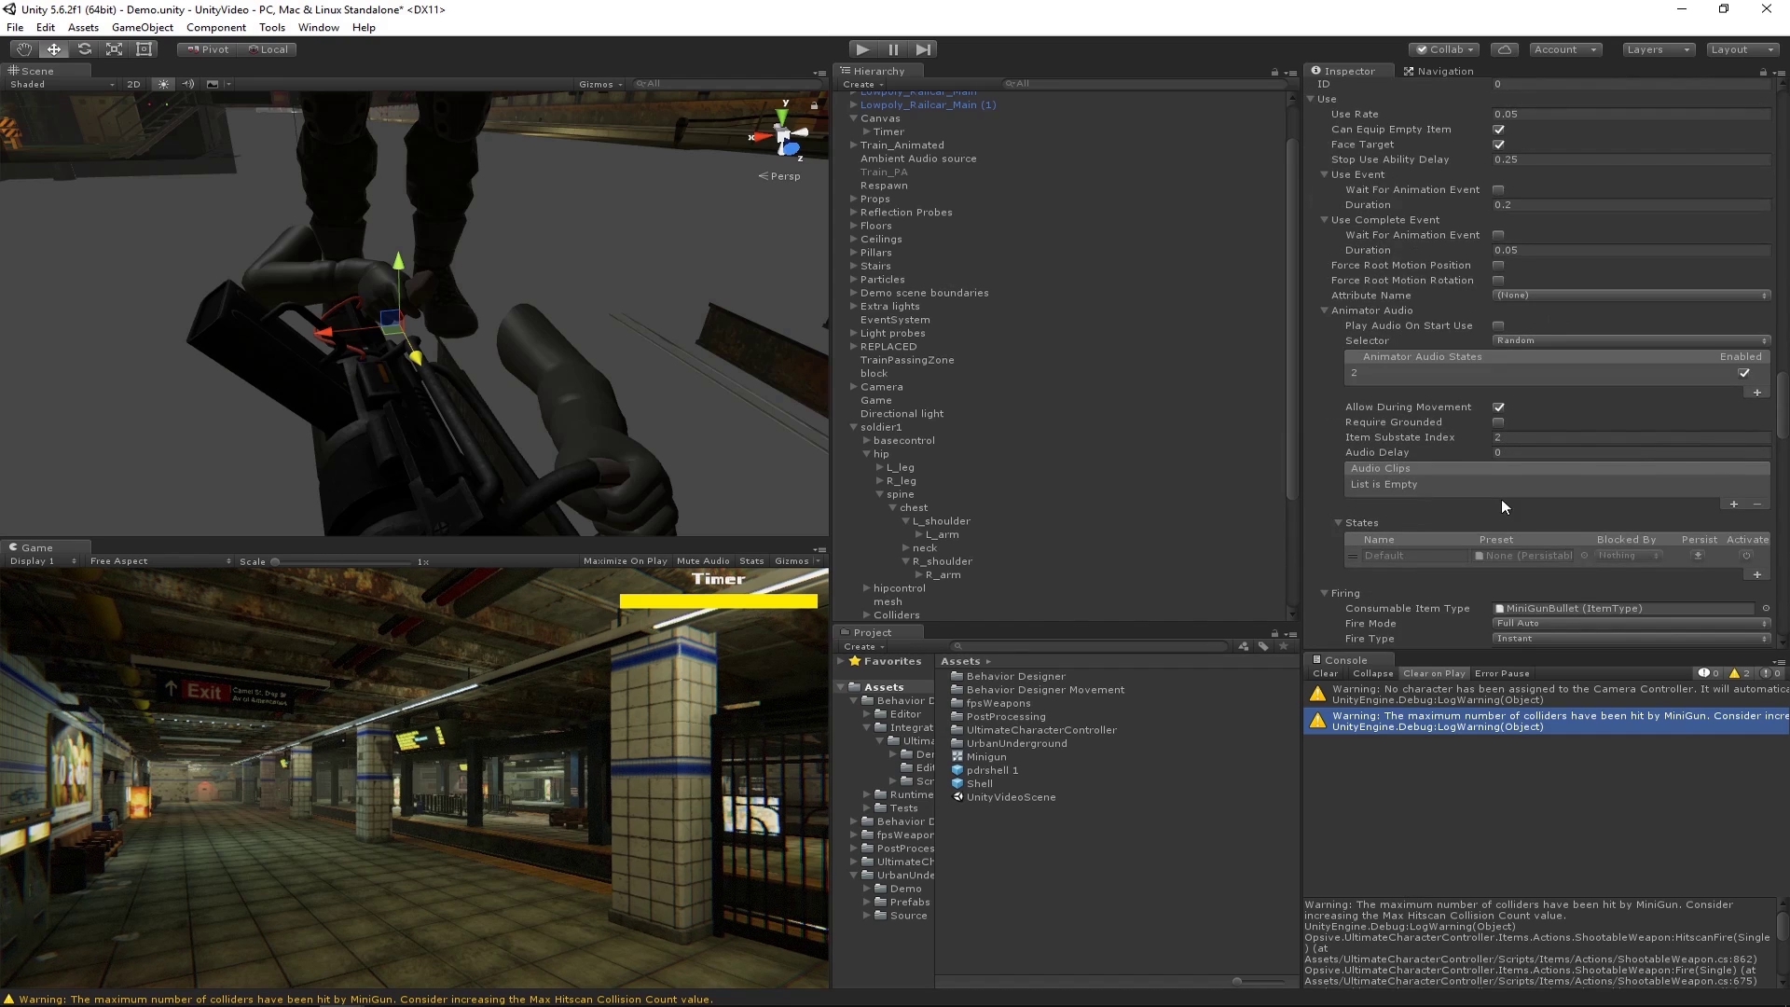
{"action": "scroll", "coordinate": [1491, 503], "scroll_direction": "up", "scroll_amount": 5}
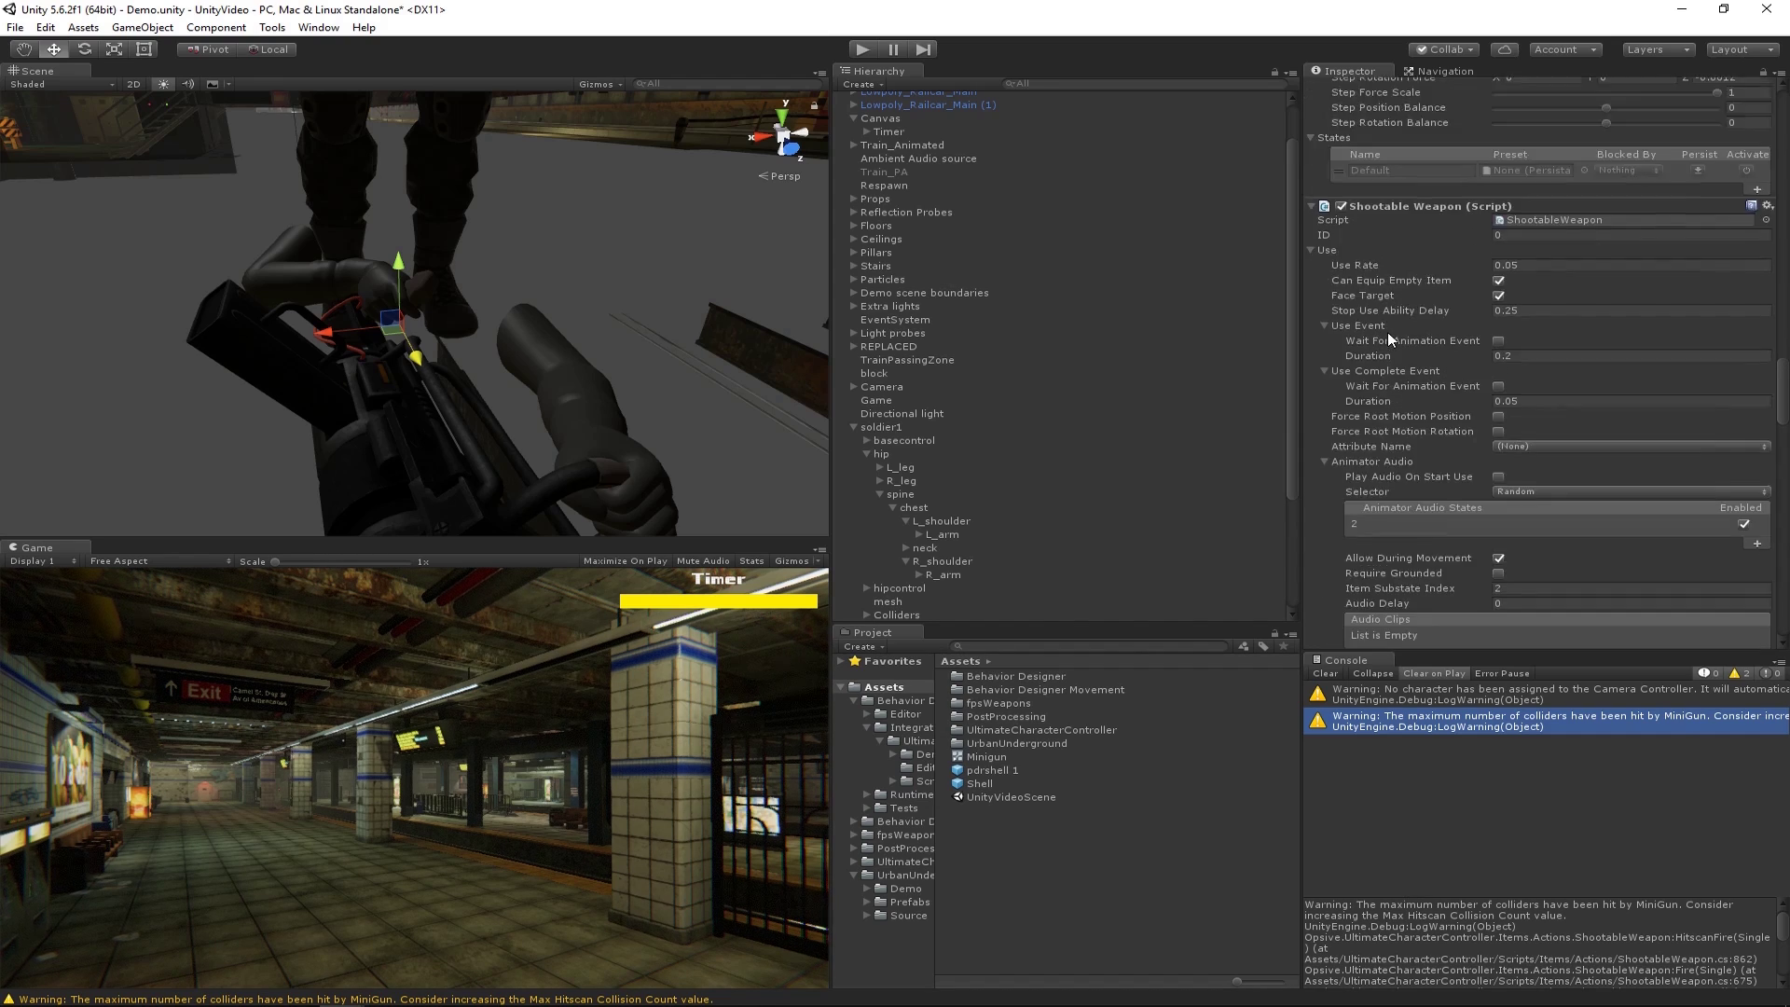
{"action": "scroll", "coordinate": [1468, 511], "scroll_direction": "down", "scroll_amount": 8}
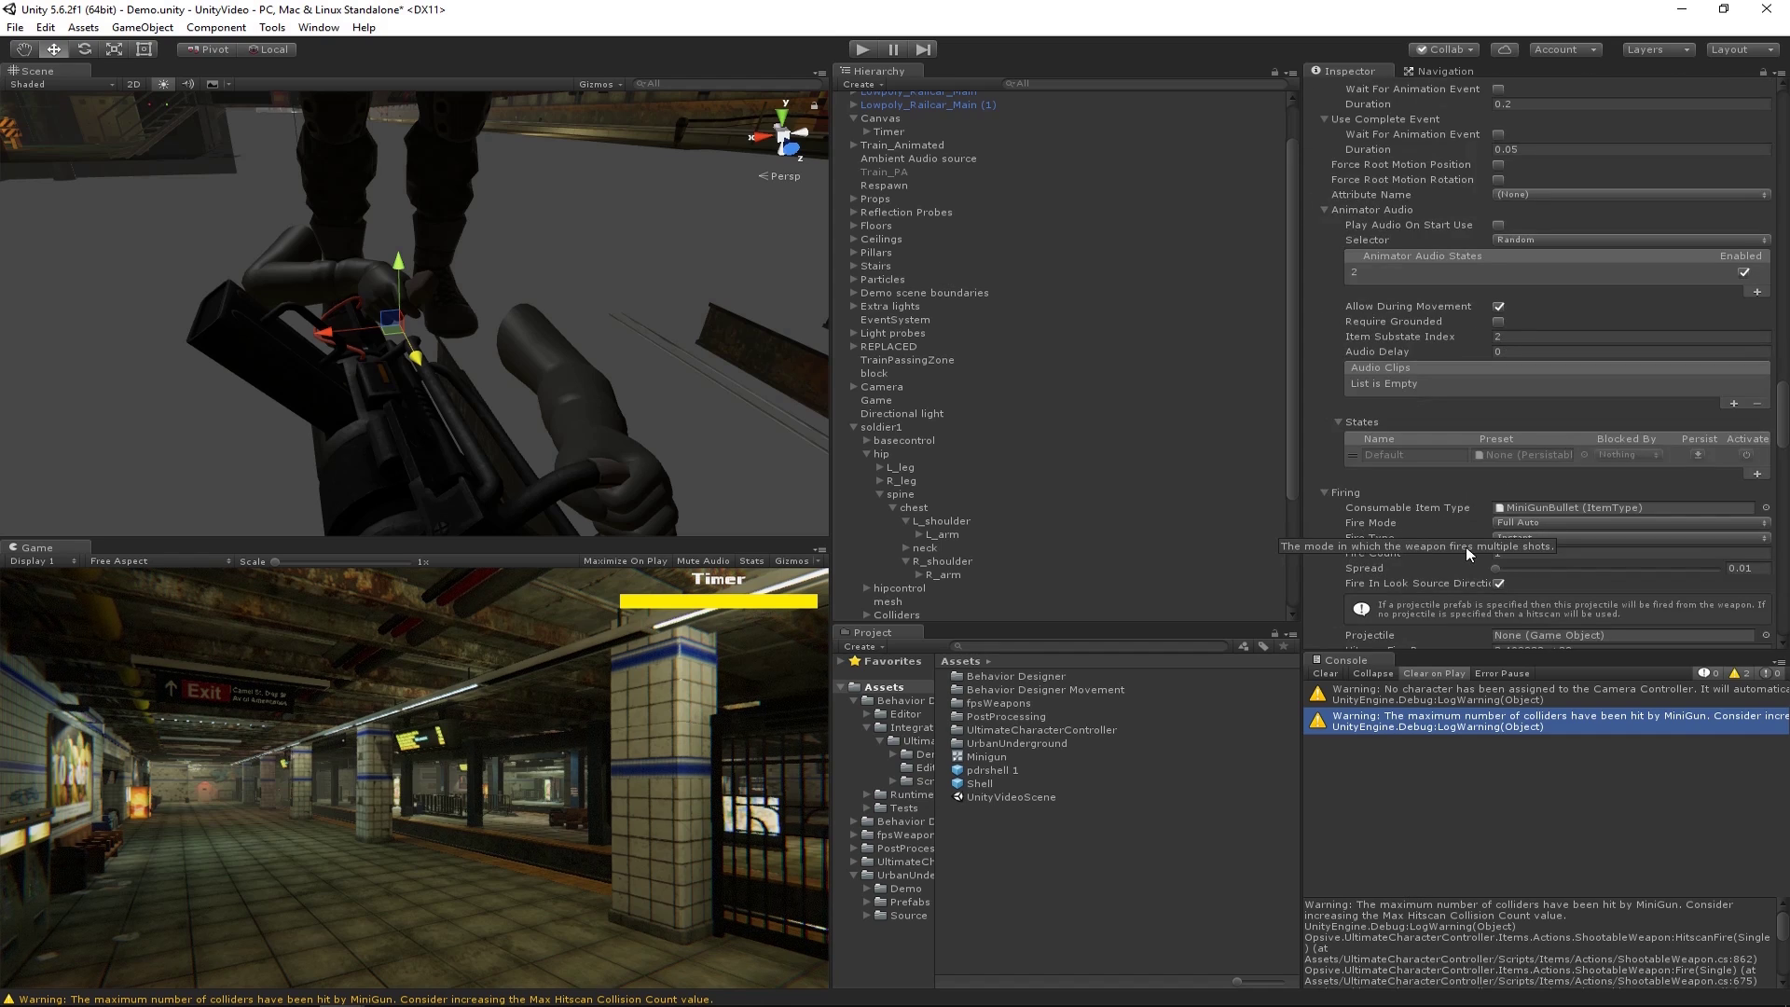
{"action": "scroll", "coordinate": [1409, 507], "scroll_direction": "down", "scroll_amount": 8}
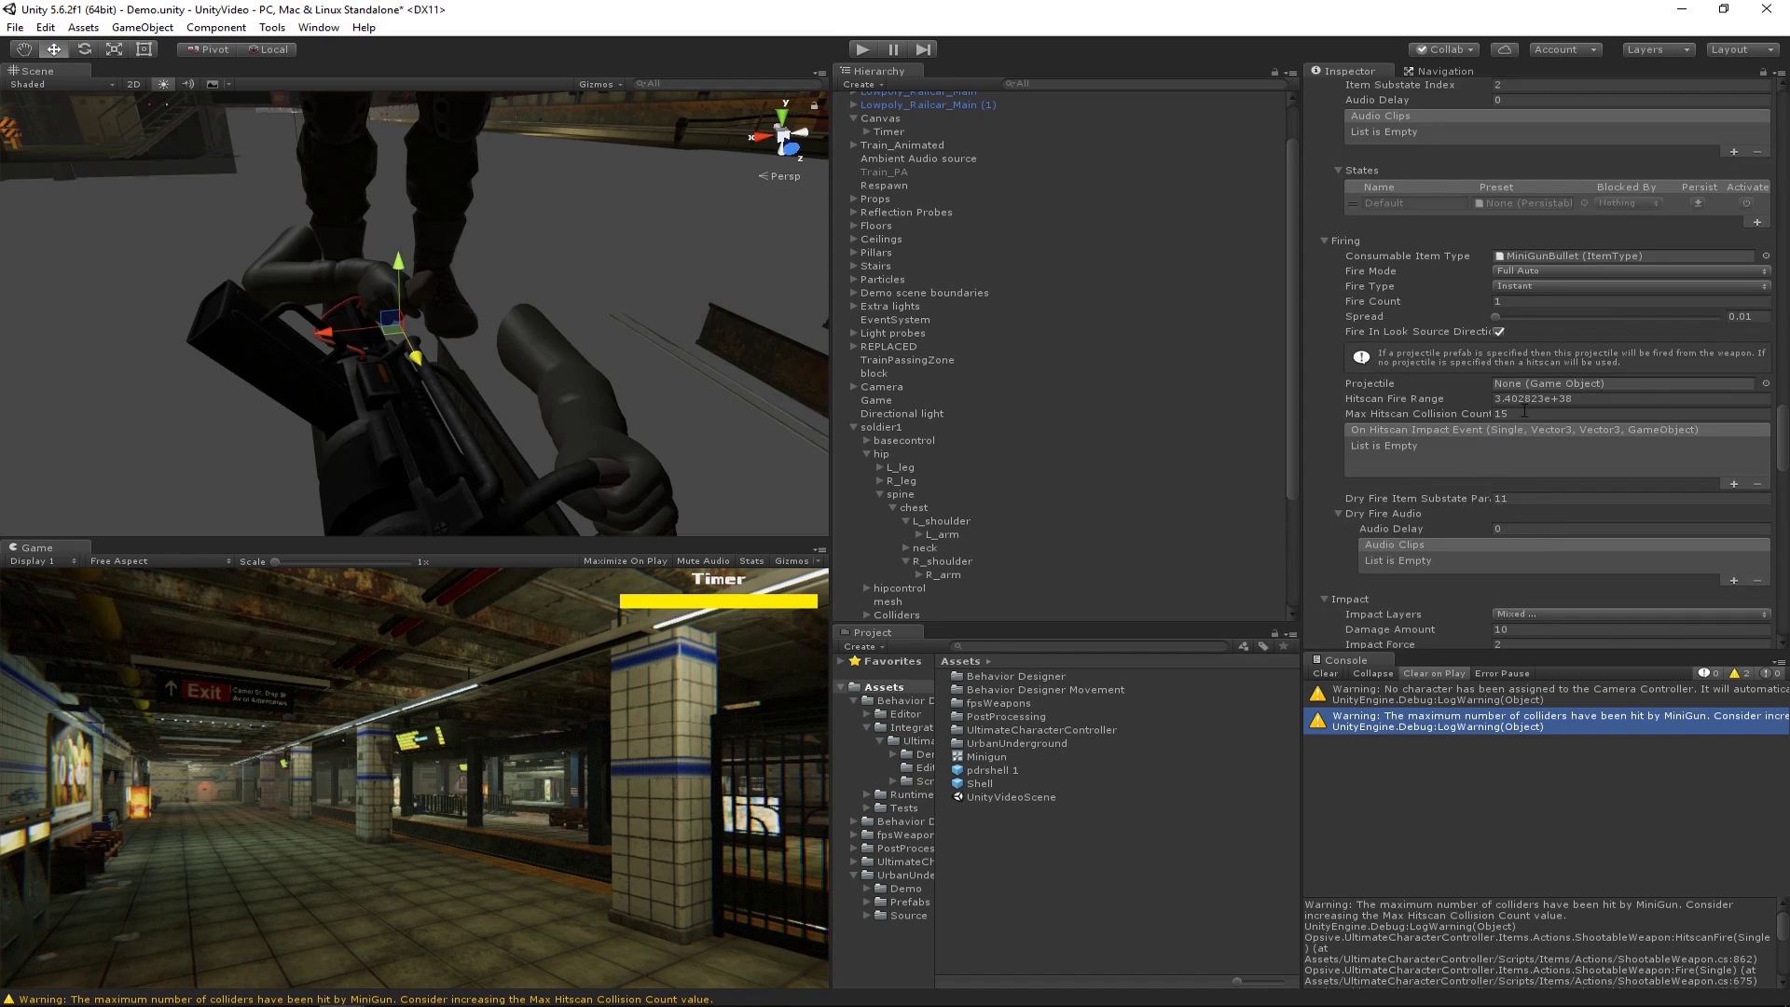
Set Max Hitscan Collision Count to 150 and enter Play mode again.
{"action": "left_click", "coordinate": [1525, 413]}
{"action": "left_click", "coordinate": [1525, 413]}
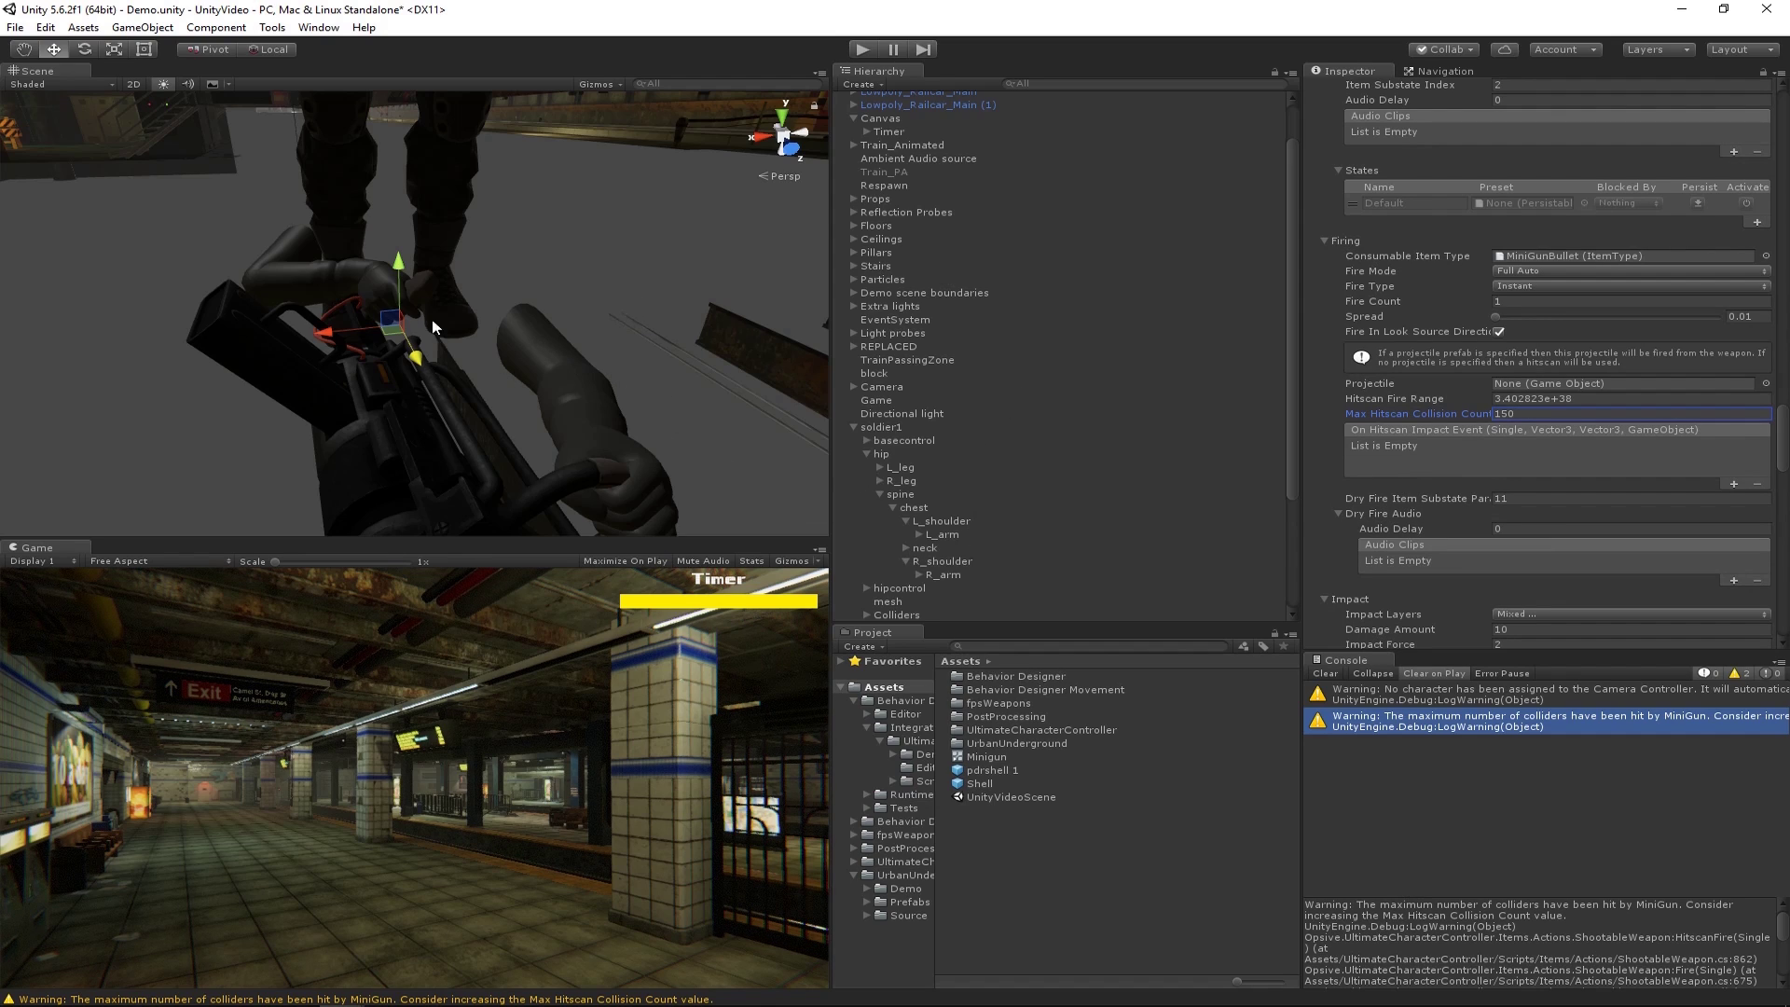
{"action": "left_click", "coordinate": [869, 51]}
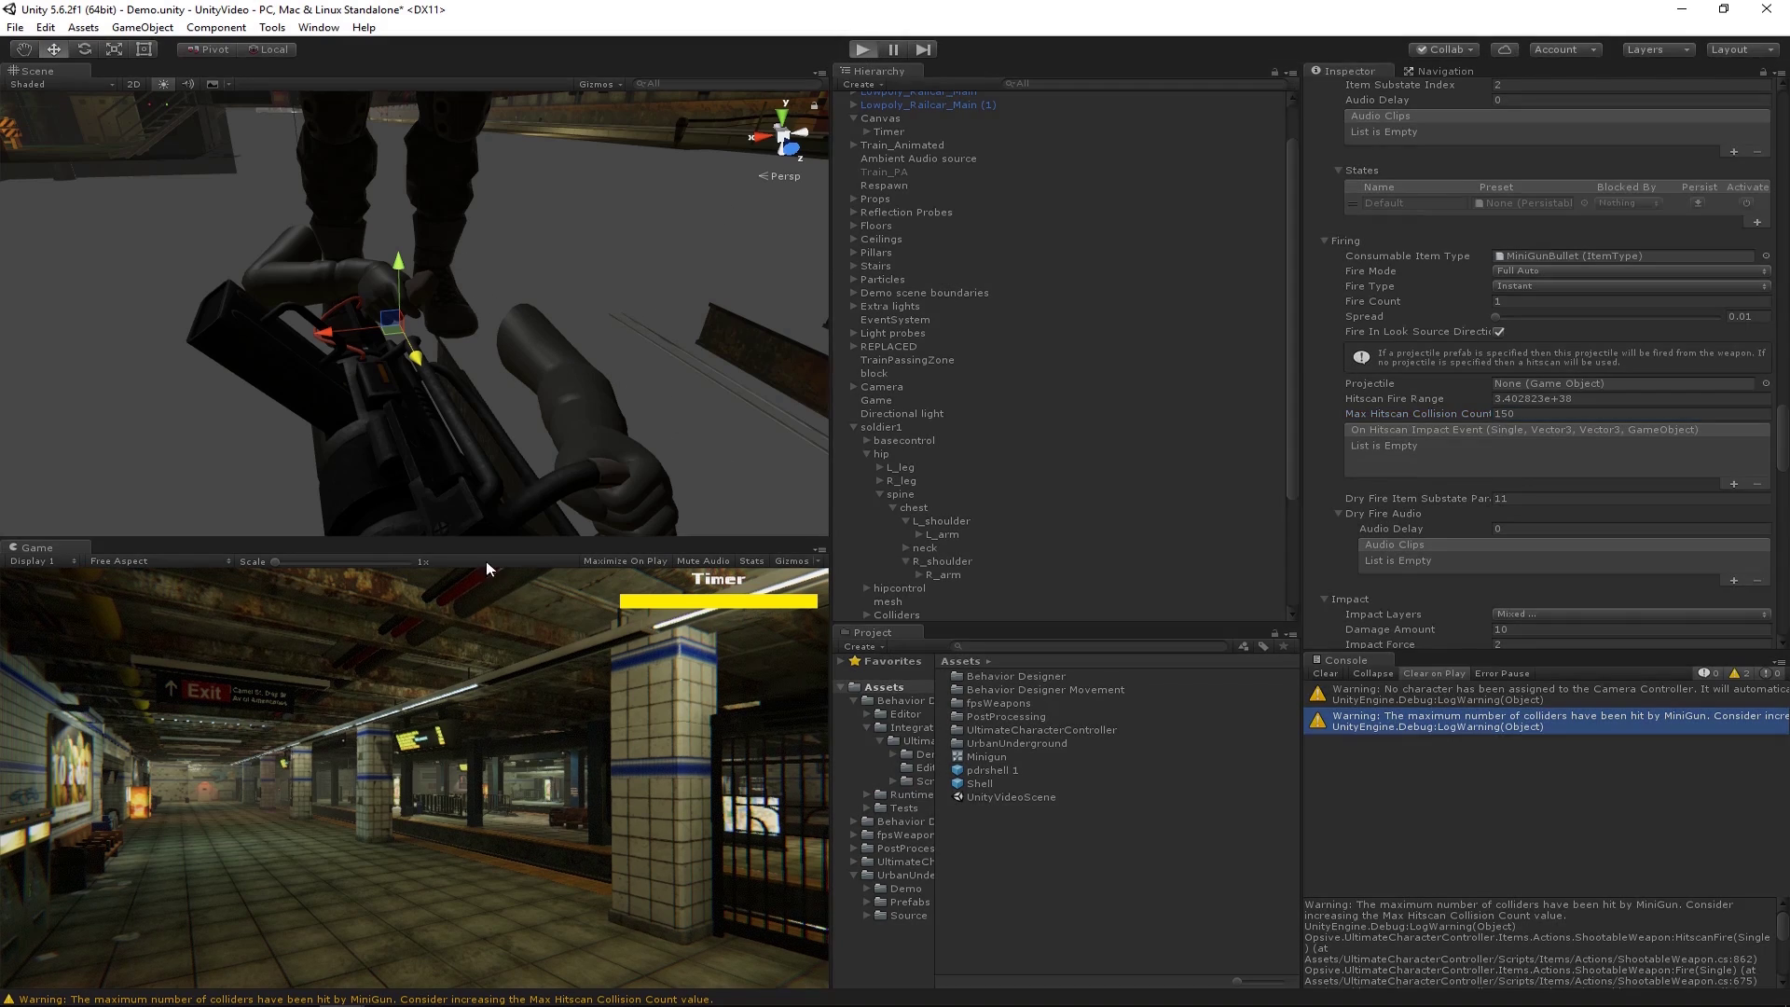